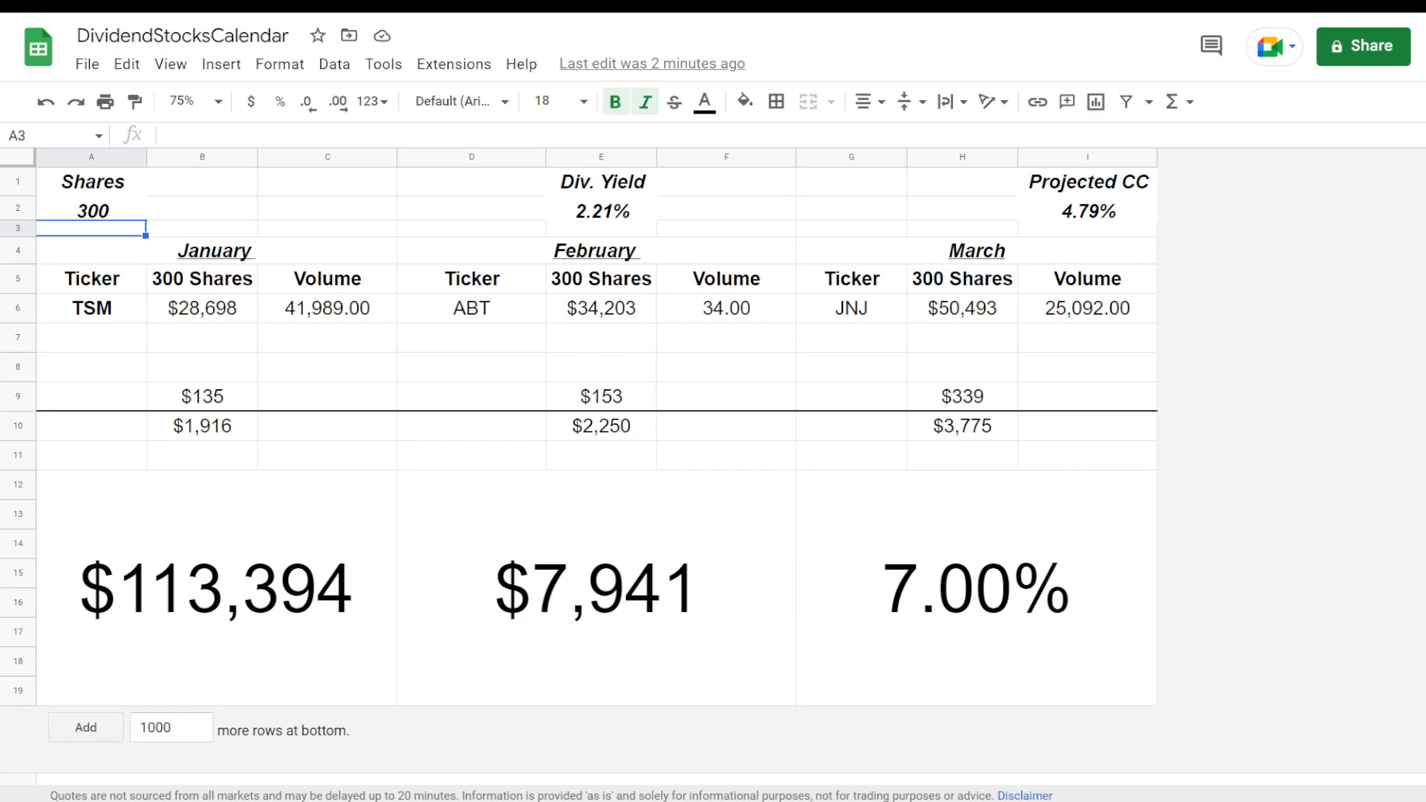
Inspect the March and February ticker cells and the January and February volume formulas in row 6.
{"action": "left_click", "coordinate": [851, 308]}
{"action": "left_click", "coordinate": [470, 311]}
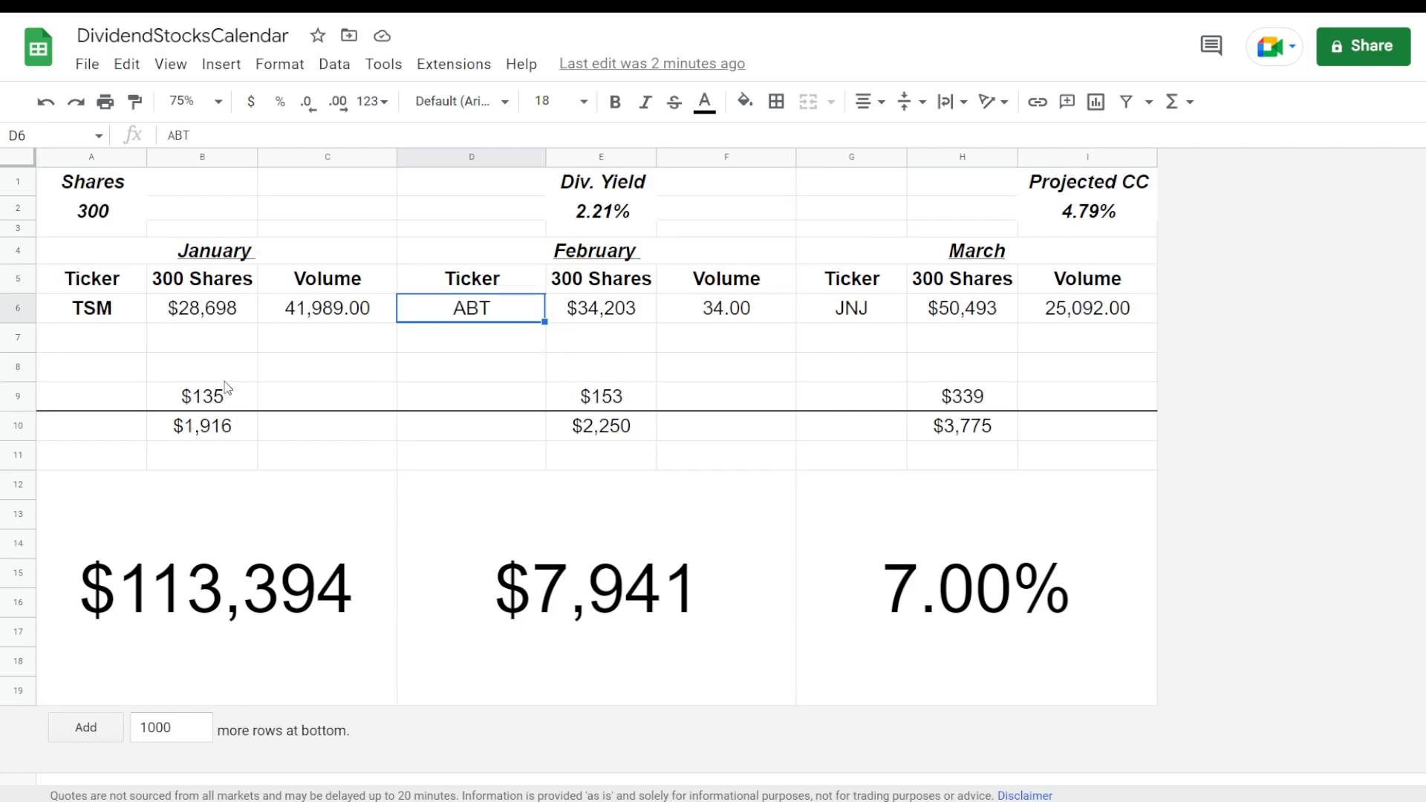
{"action": "left_click", "coordinate": [239, 364]}
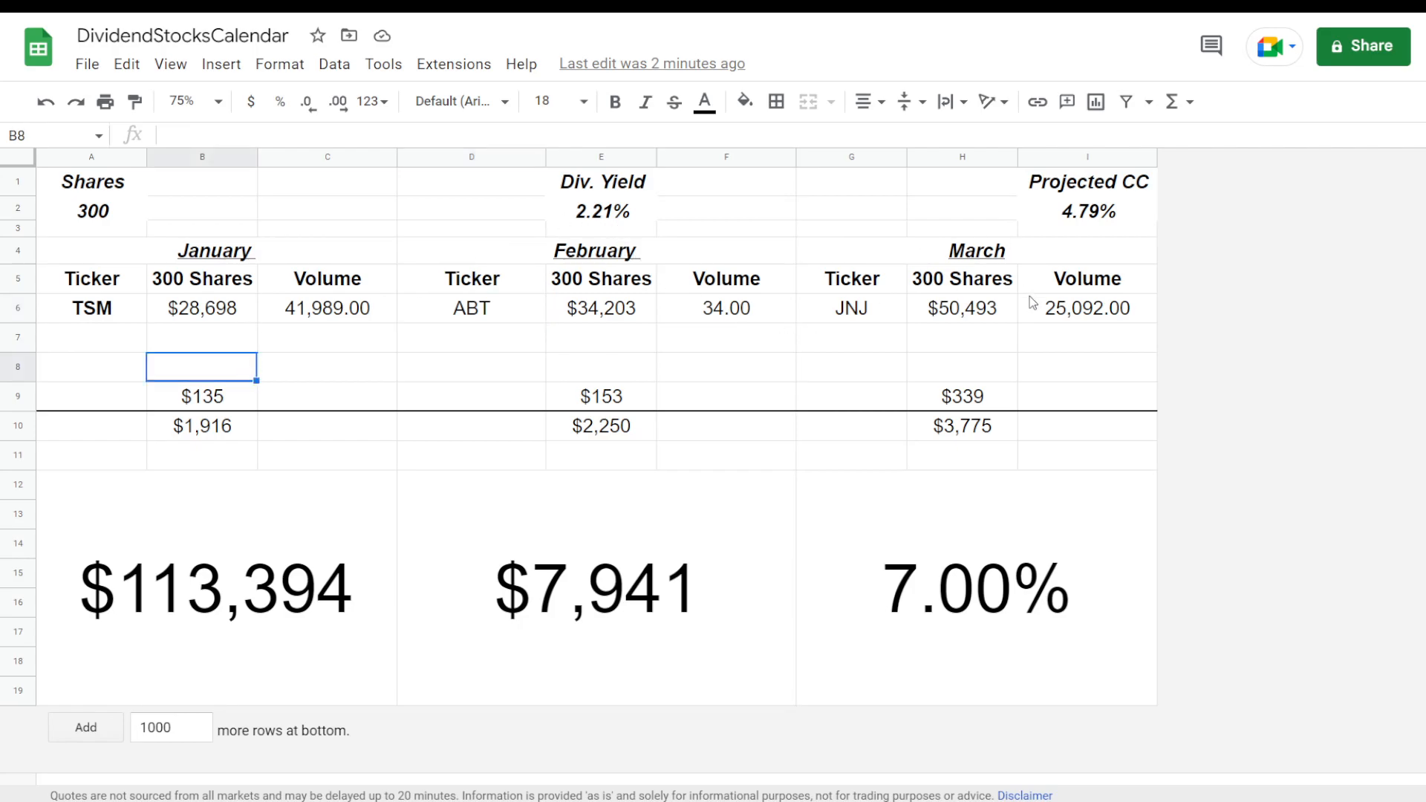
{"action": "left_click", "coordinate": [317, 307]}
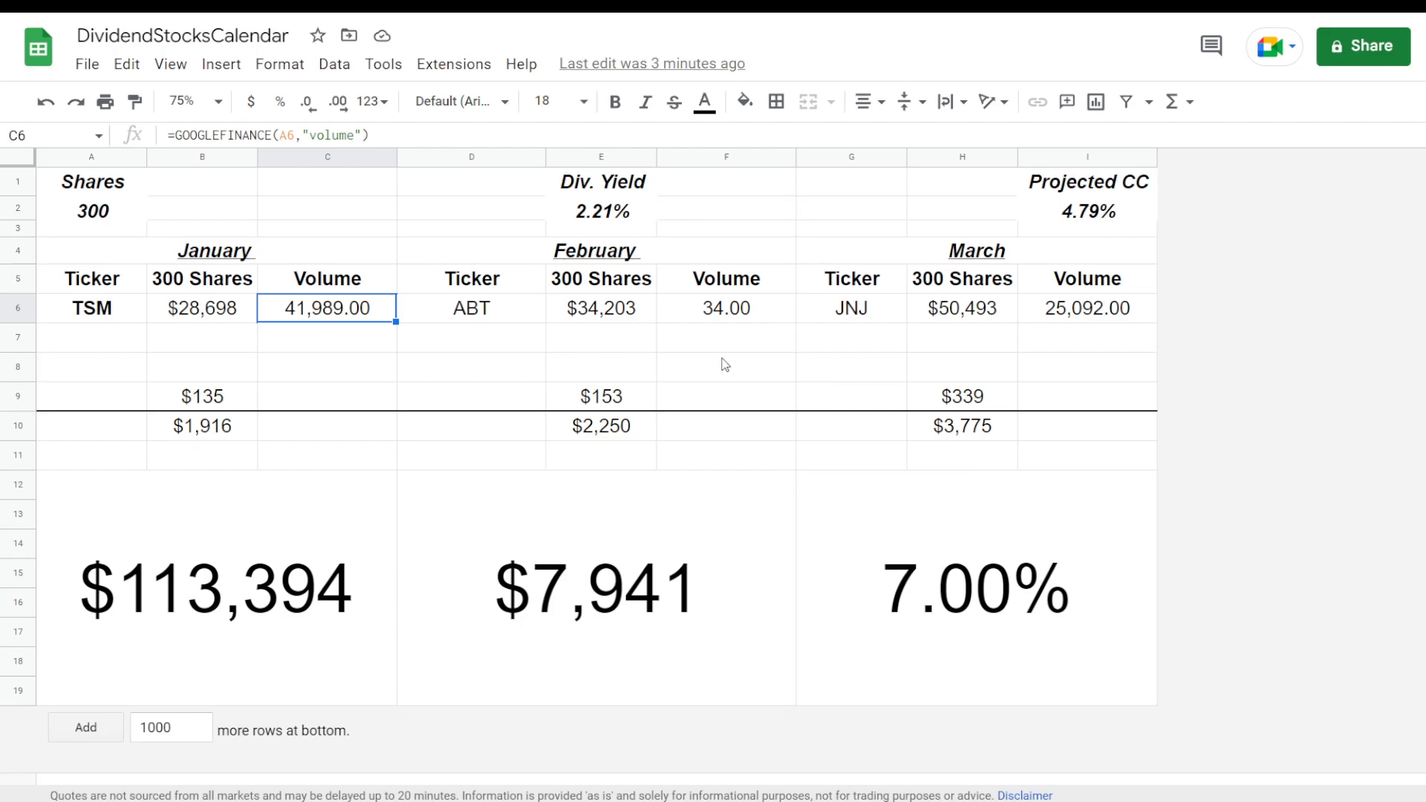
{"action": "left_click", "coordinate": [730, 312]}
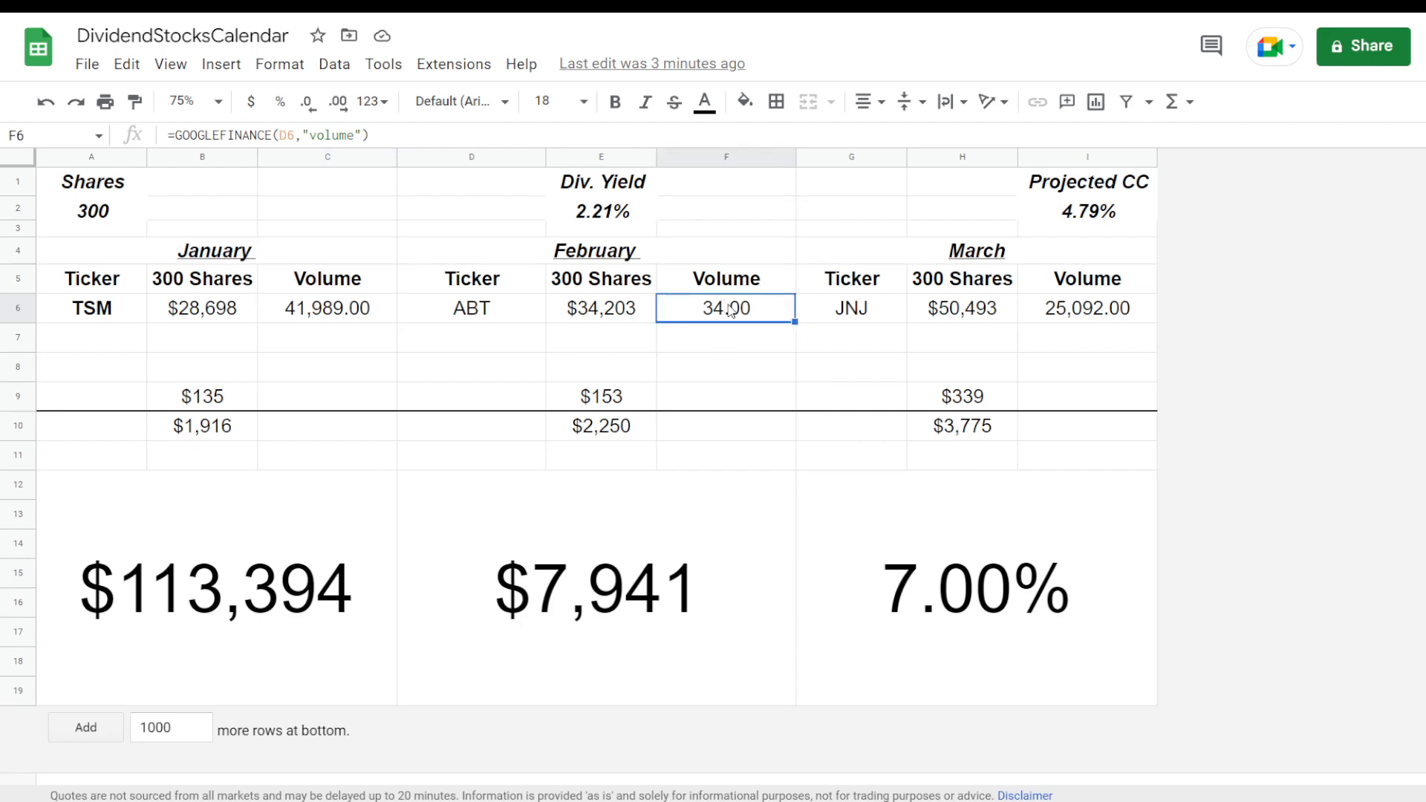
Widen column F, the February Volume column, slightly.
{"action": "left_click", "coordinate": [296, 71]}
{"action": "mouse_move", "coordinate": [379, 156]}
{"action": "left_click", "coordinate": [712, 214]}
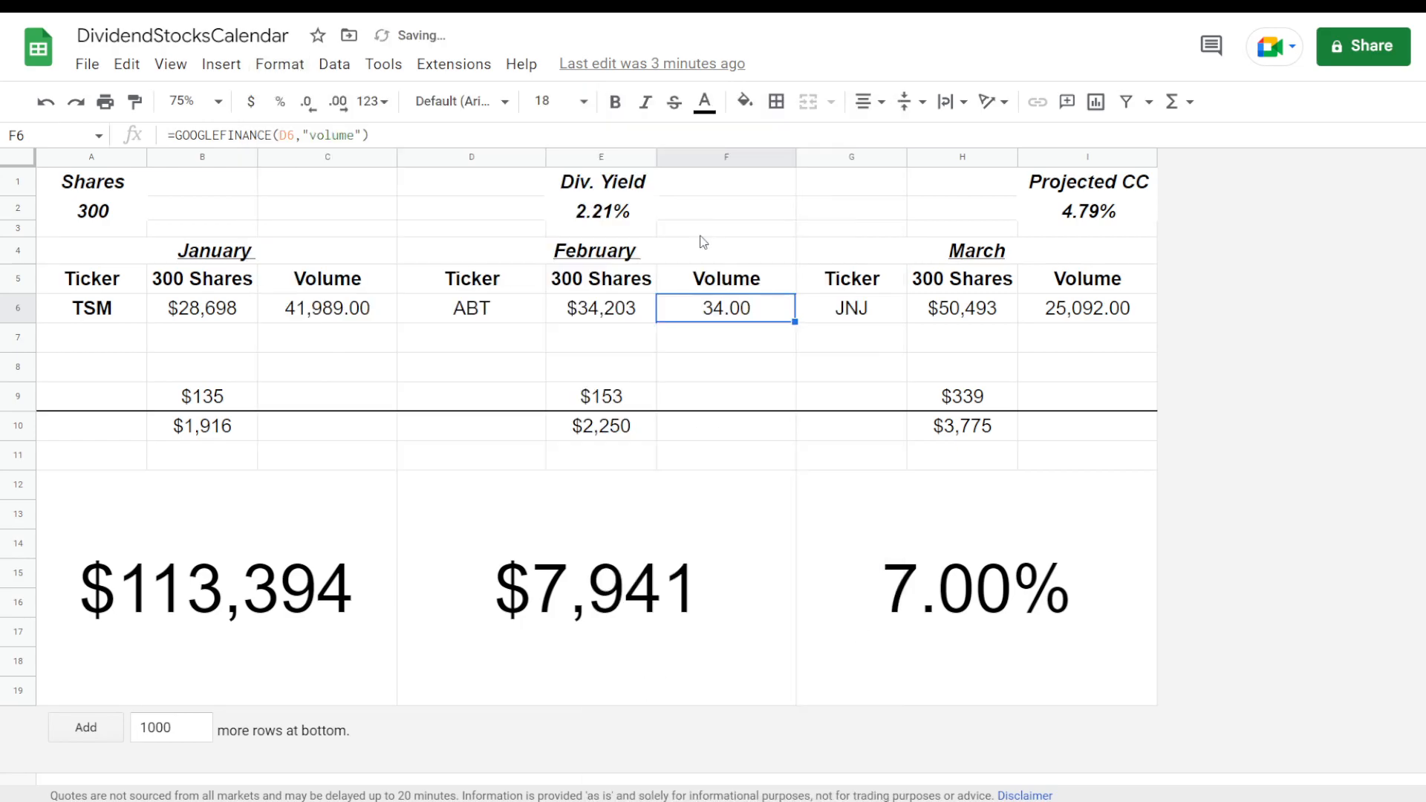
{"action": "left_click", "coordinate": [726, 365]}
{"action": "left_click", "coordinate": [756, 306]}
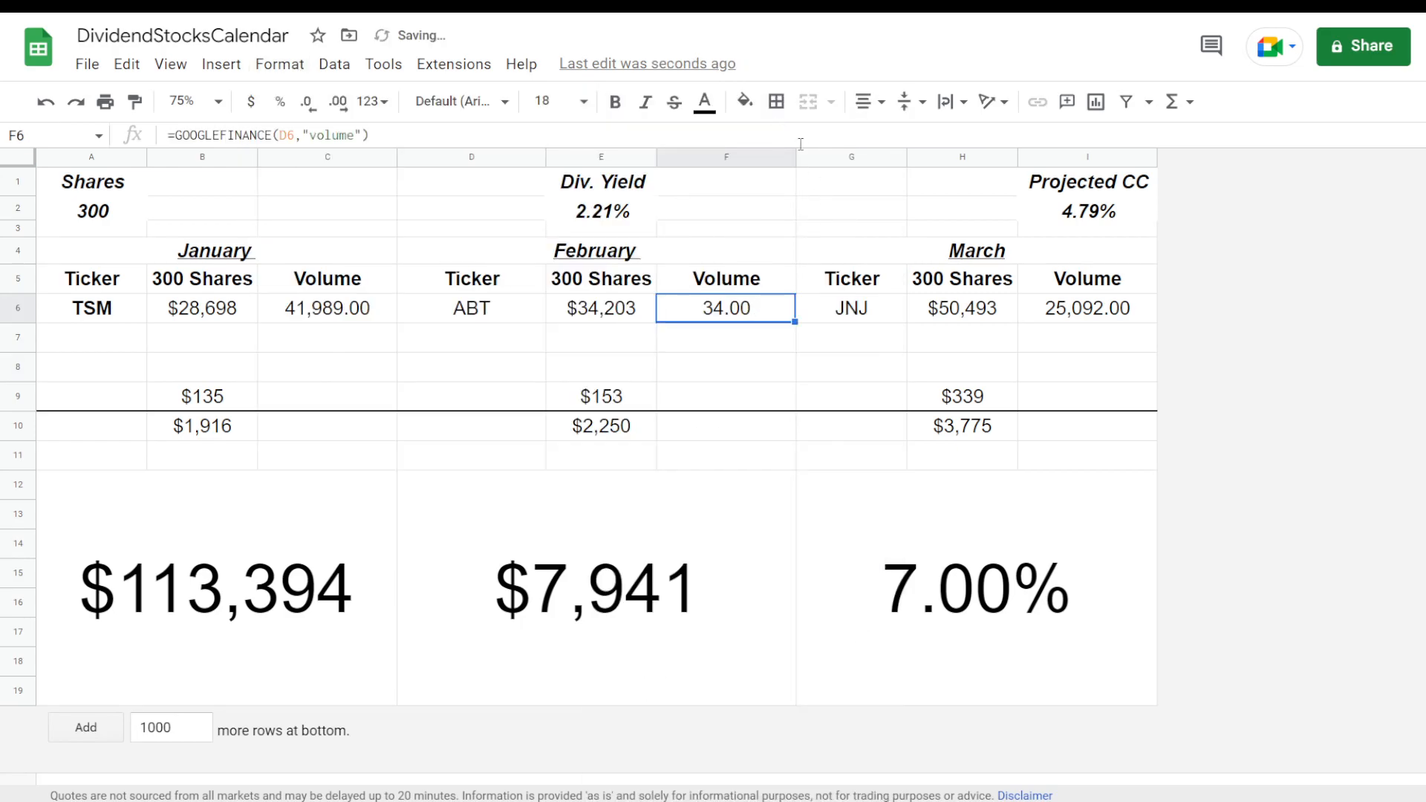
{"action": "left_click_drag", "start_coordinate": [795, 156], "coordinate": [821, 157]}
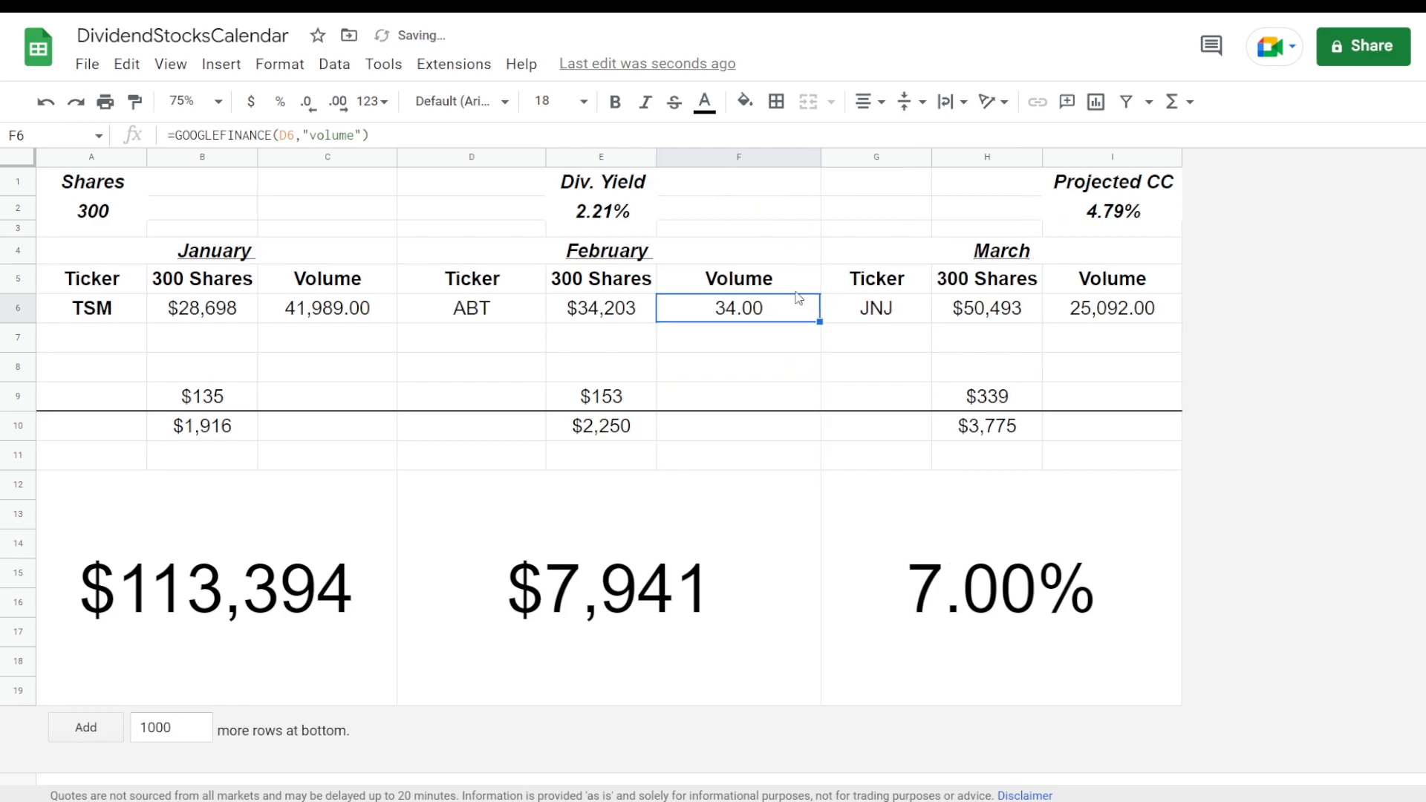
Copy the March volume formula from I6 into the February volume cell F6.
{"action": "left_click", "coordinate": [1108, 319]}
{"action": "key", "text": "ctrl+c"}
{"action": "left_click", "coordinate": [784, 316]}
{"action": "key", "text": "ctrl+v"}
{"action": "left_click", "coordinate": [769, 345]}
{"action": "left_click", "coordinate": [768, 309]}
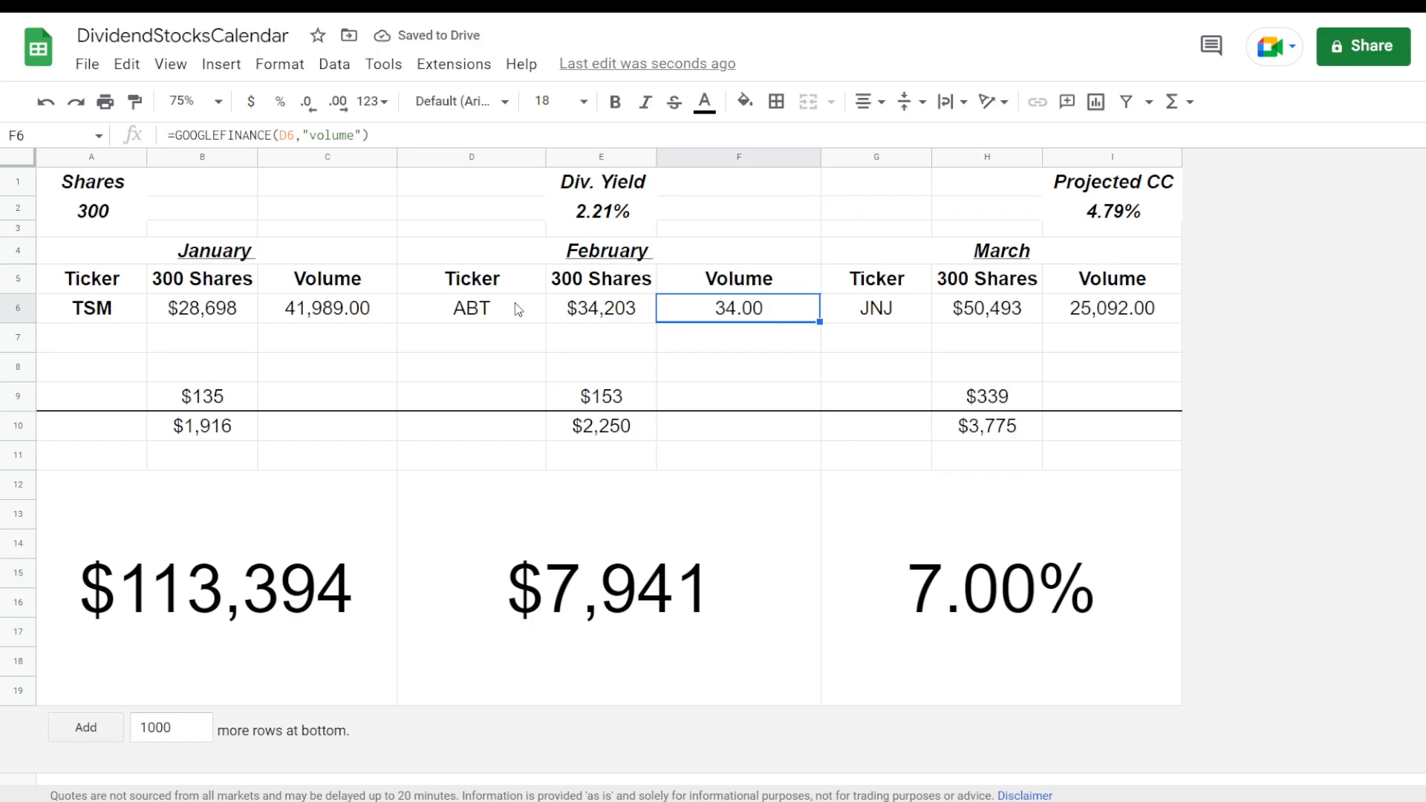
Review the January block B5:C9, checking the volume formula in C6 and the quarterly dividend formula in B9.
{"action": "left_click", "coordinate": [349, 318]}
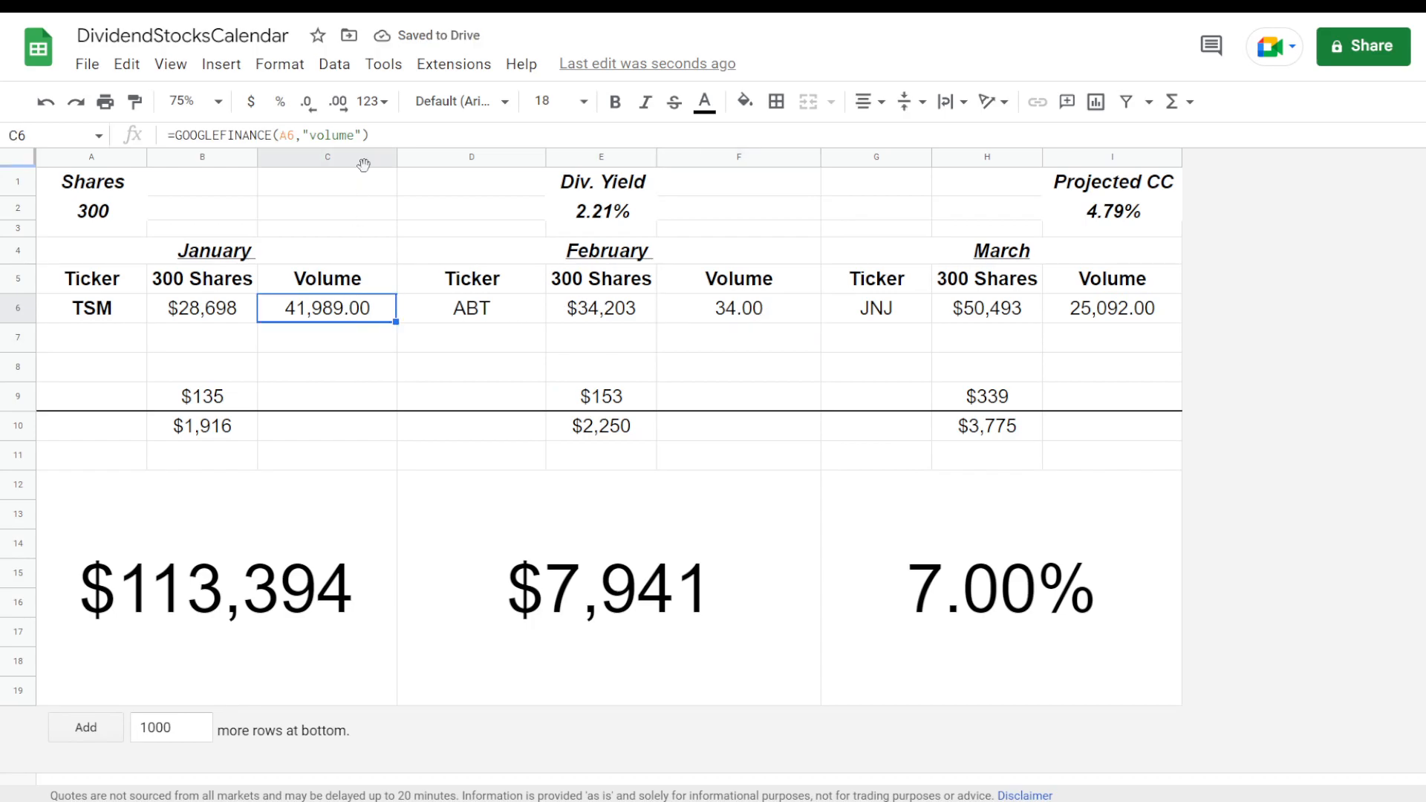
{"action": "left_click", "coordinate": [710, 330]}
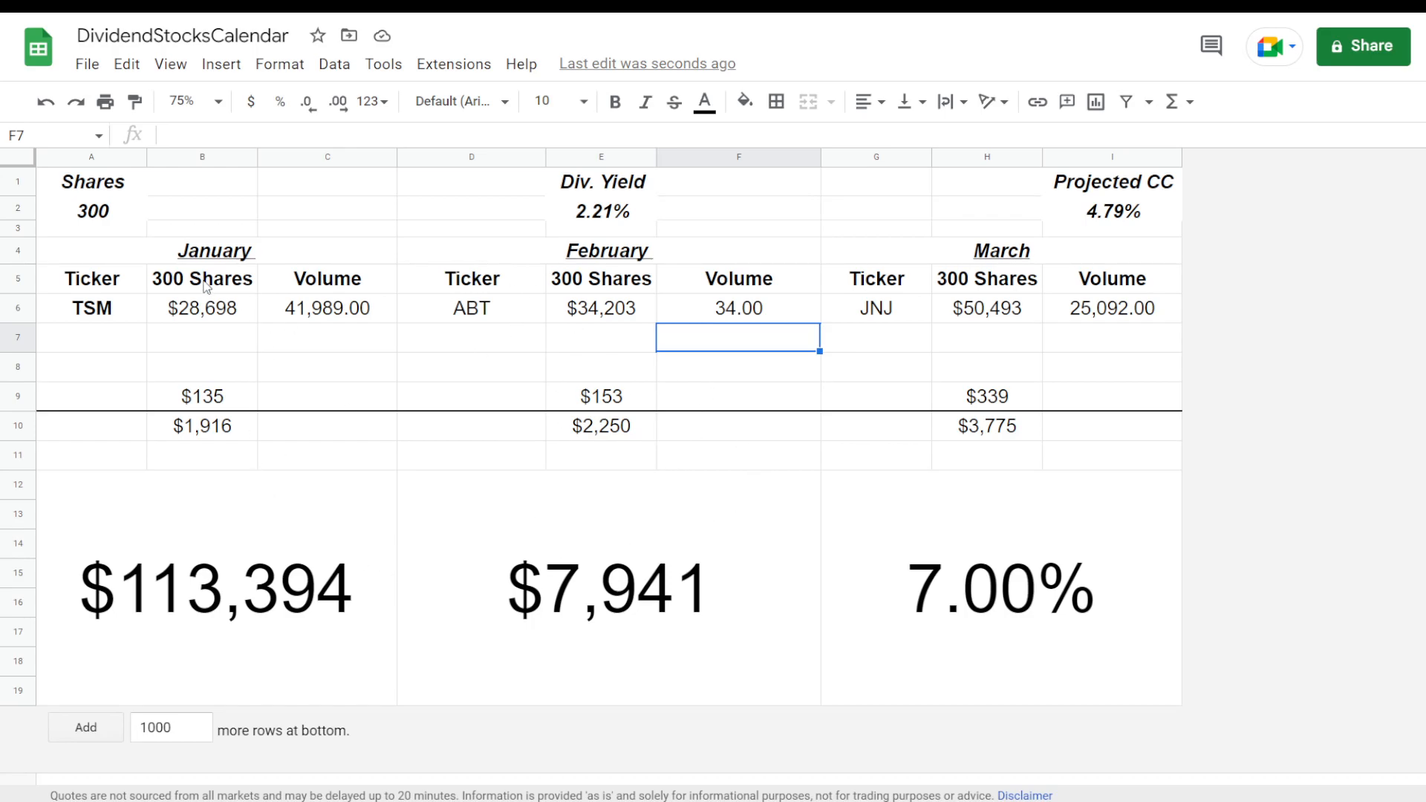
{"action": "left_click_drag", "start_coordinate": [156, 286], "coordinate": [334, 398]}
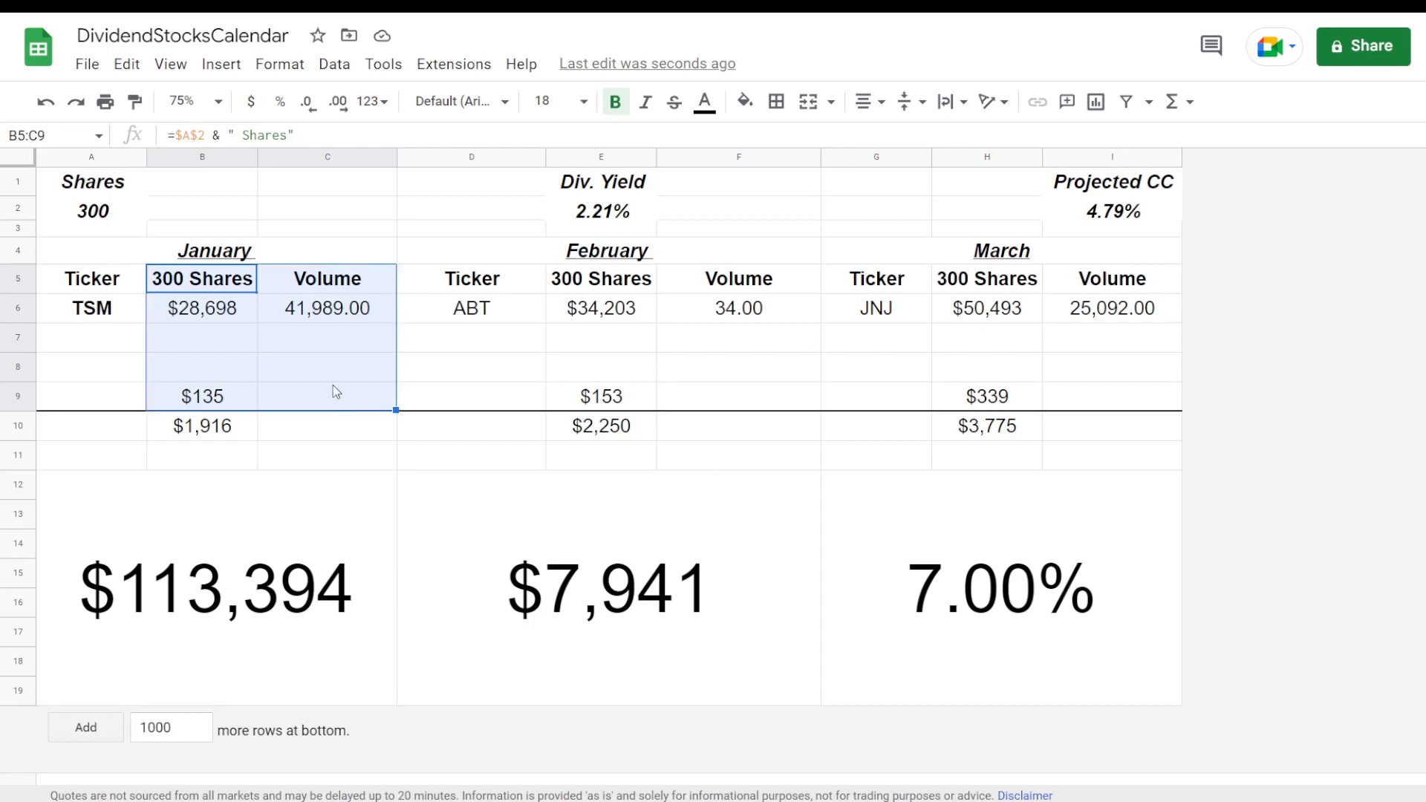
{"action": "left_click", "coordinate": [337, 371]}
{"action": "left_click", "coordinate": [202, 394]}
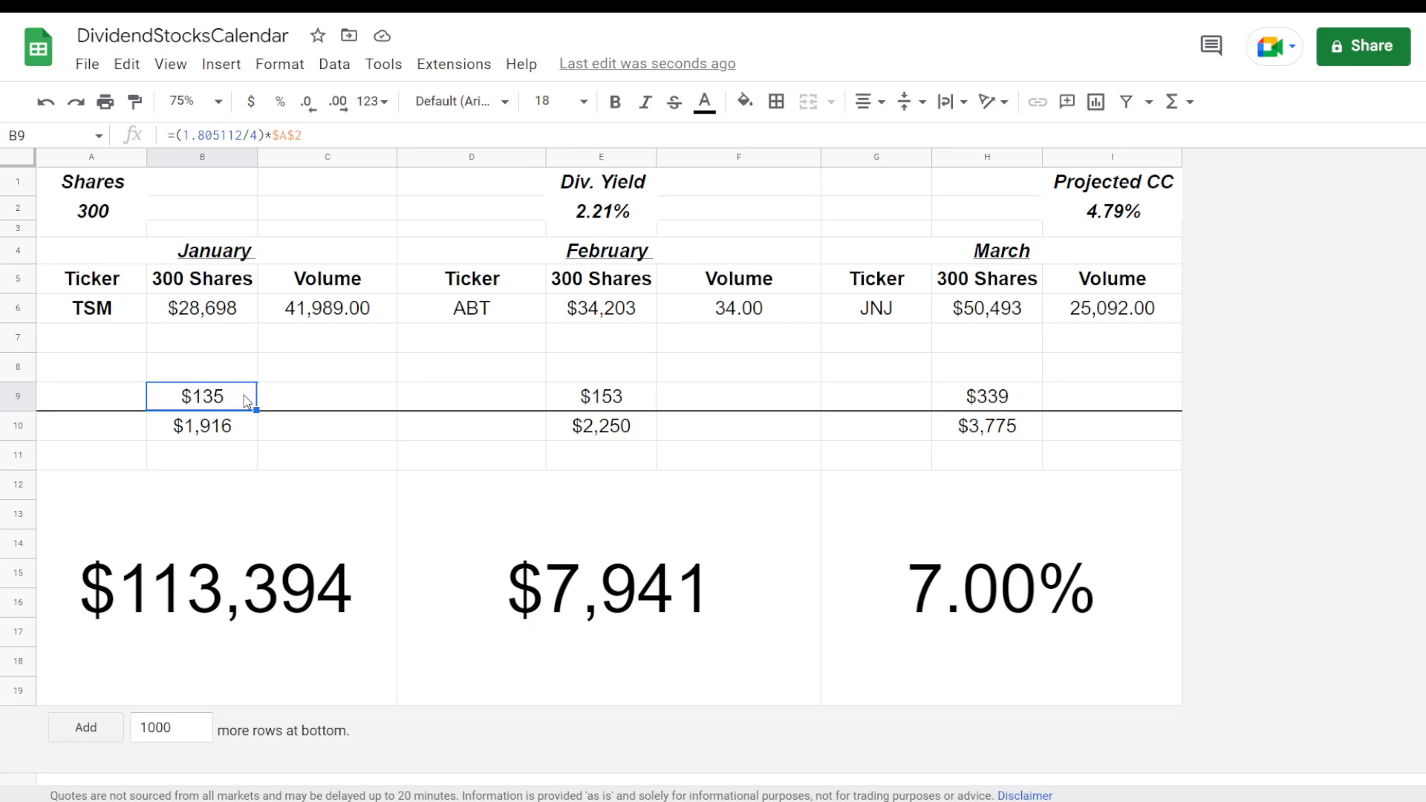
{"action": "left_click", "coordinate": [333, 133]}
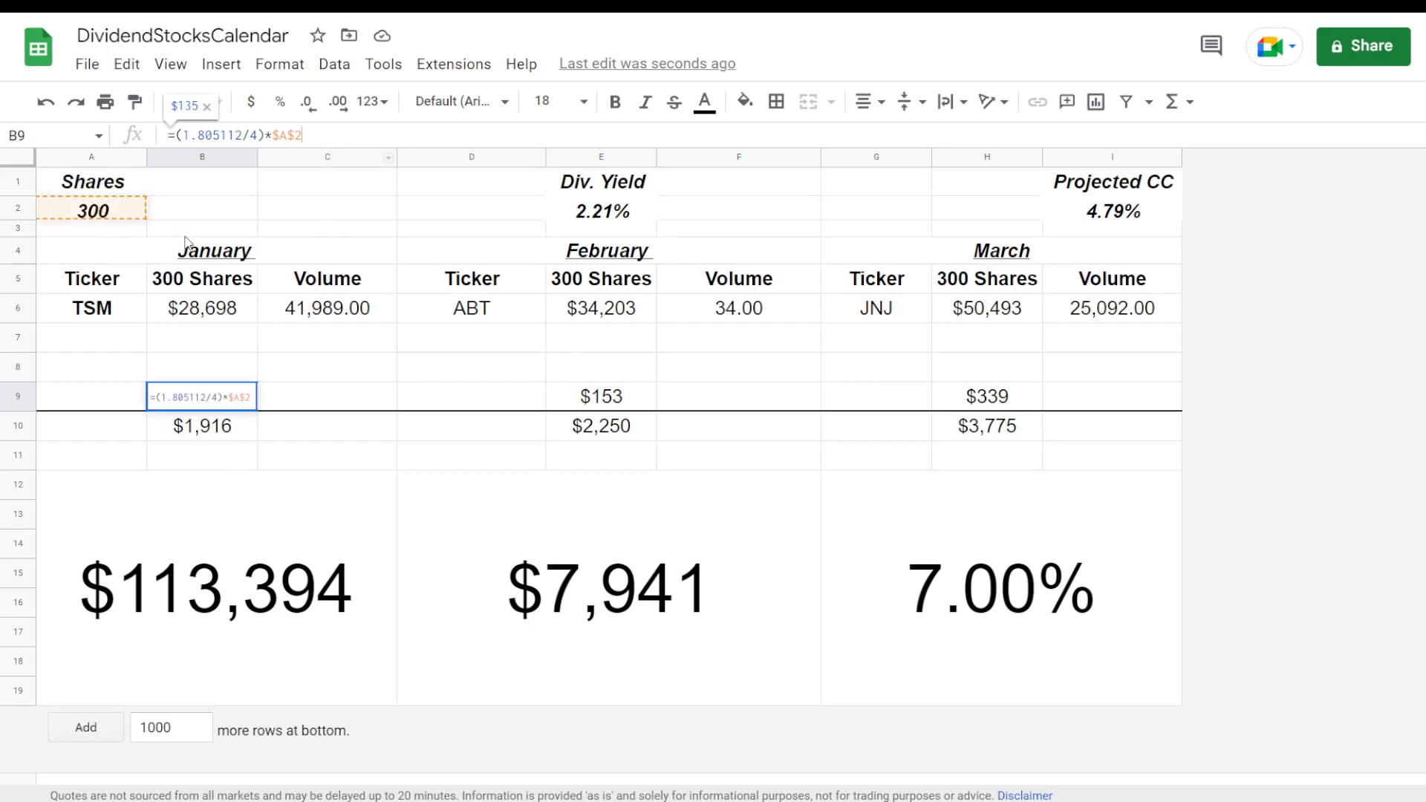
{"action": "key", "text": "Return"}
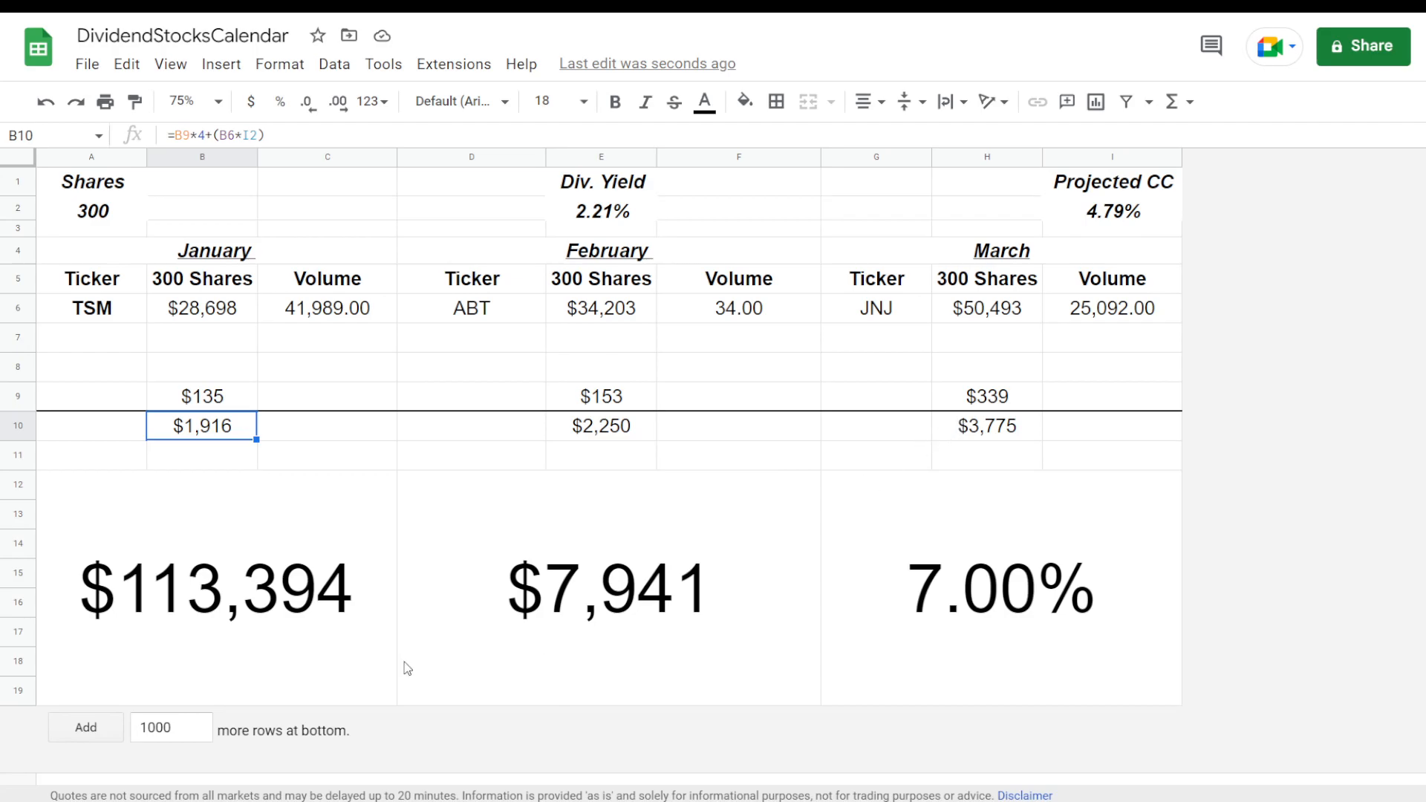
Examine the formulas behind the total investment and total income figures and the monthly columns' income cells in row 10.
{"action": "left_click", "coordinate": [236, 617]}
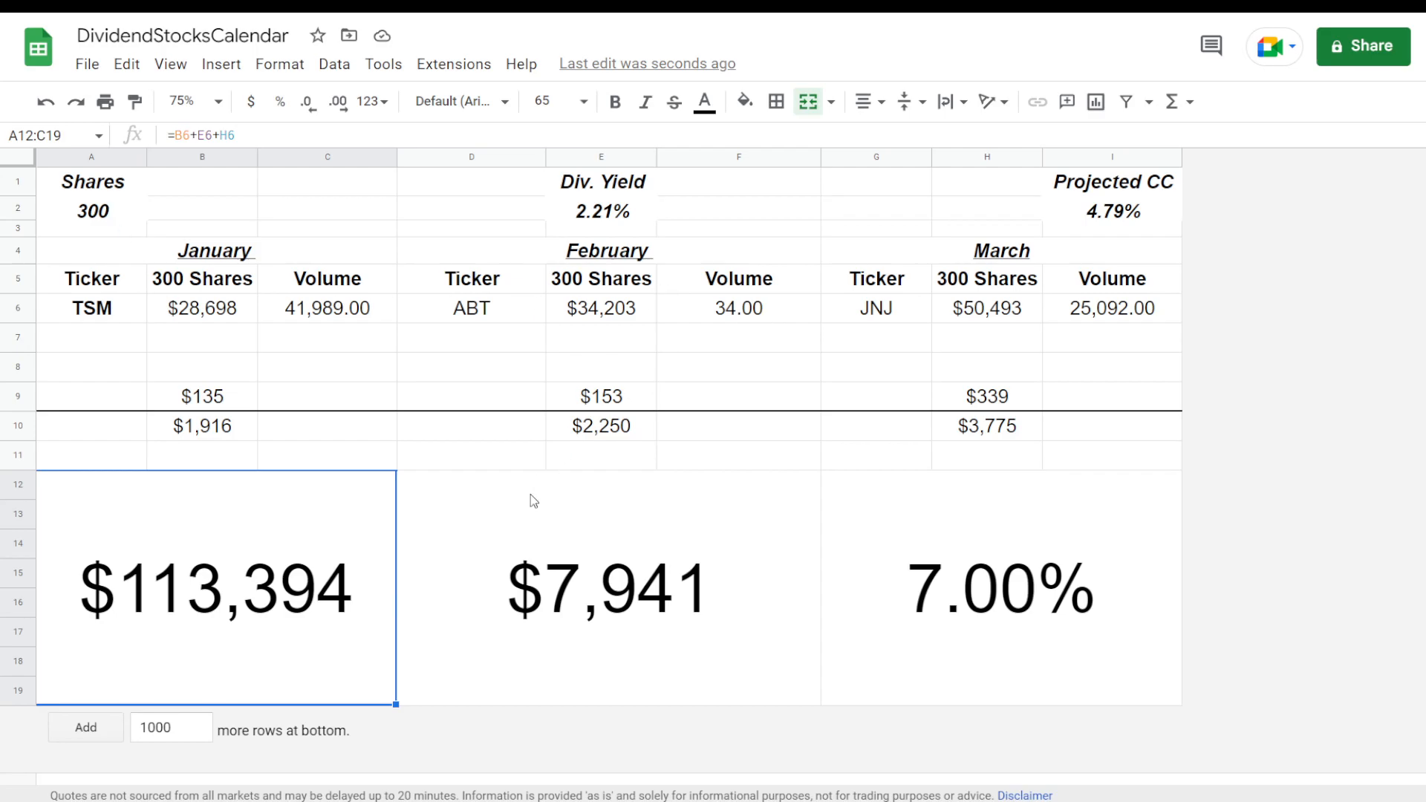
{"action": "left_click", "coordinate": [592, 659]}
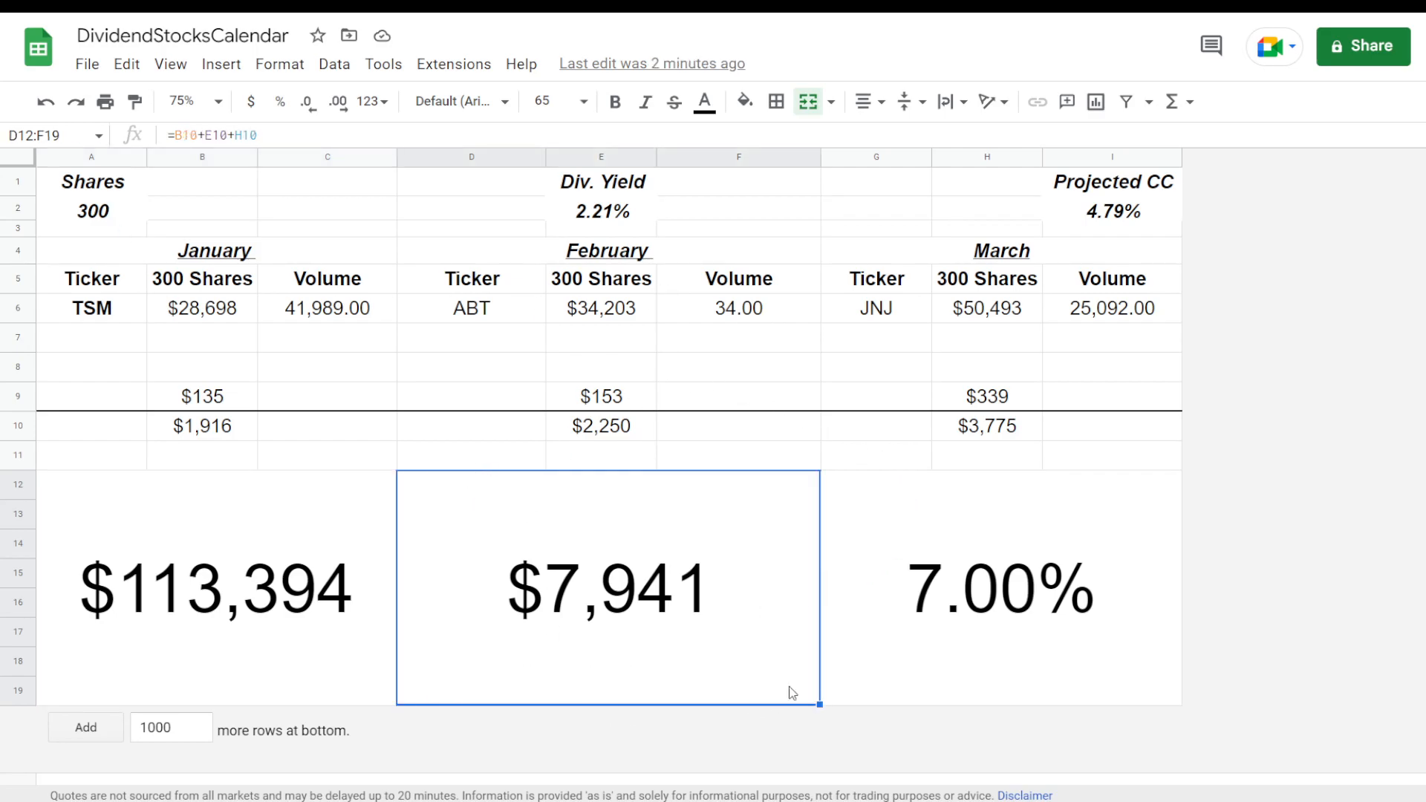
{"action": "left_click", "coordinate": [186, 430]}
{"action": "left_click", "coordinate": [602, 429]}
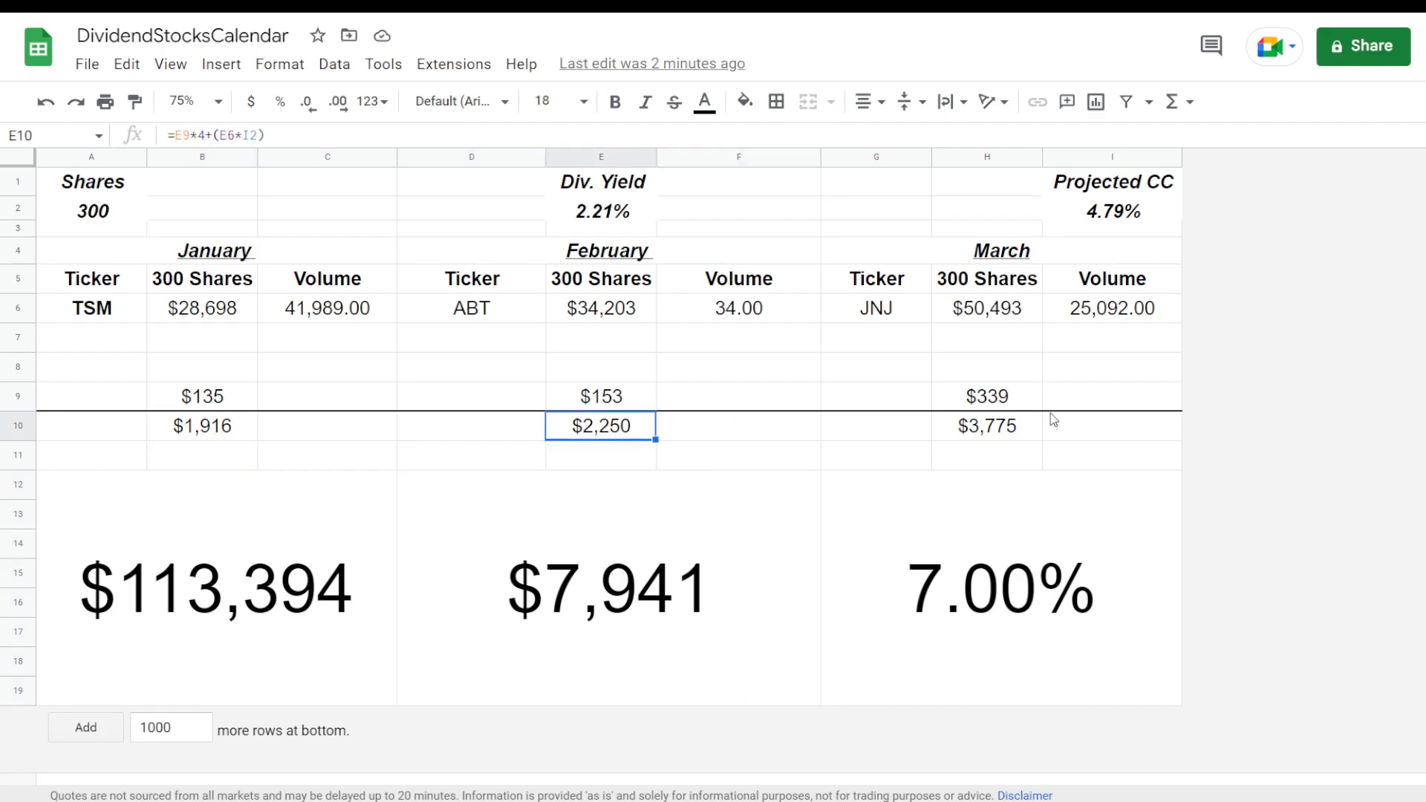
{"action": "left_click", "coordinate": [1031, 425]}
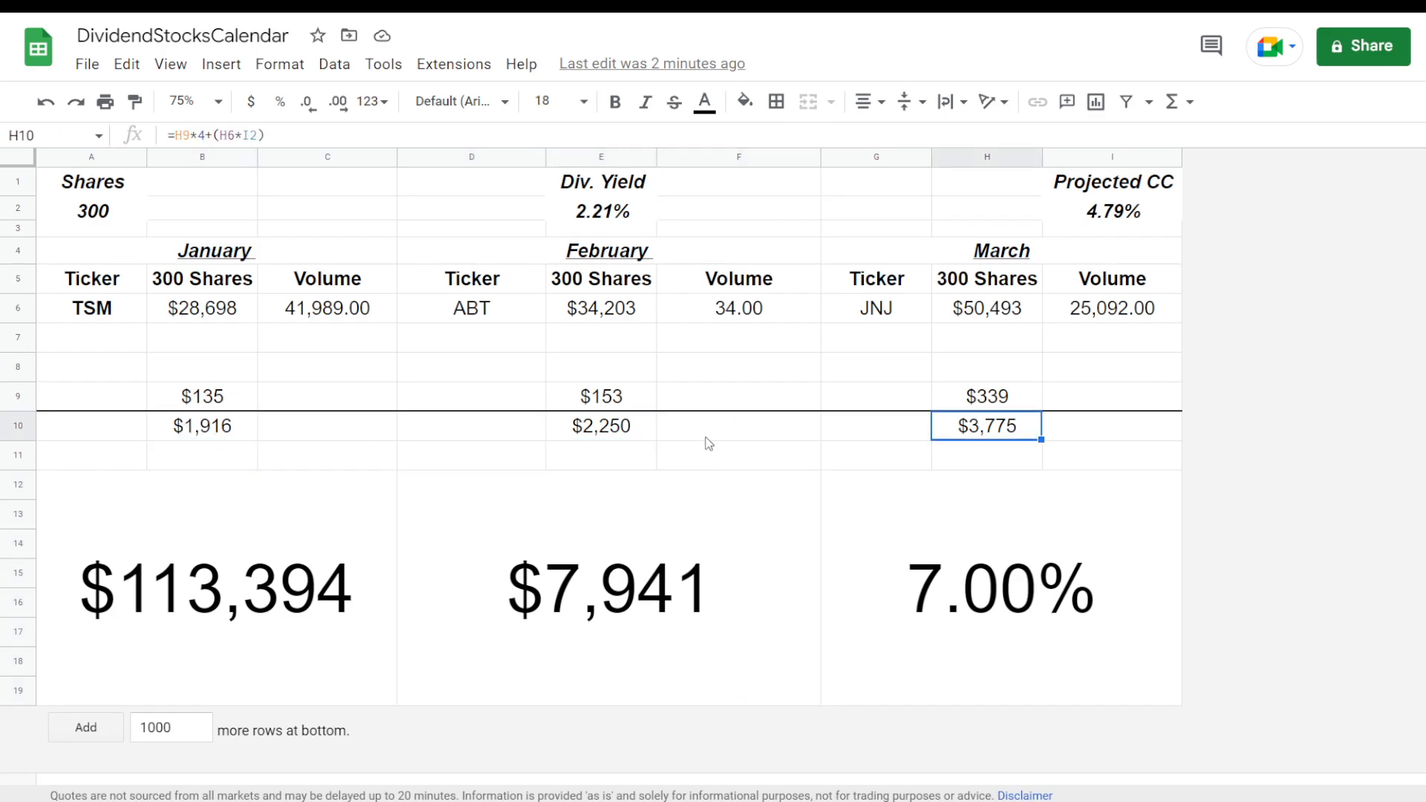
{"action": "left_click", "coordinate": [199, 434]}
{"action": "left_click", "coordinate": [202, 398]}
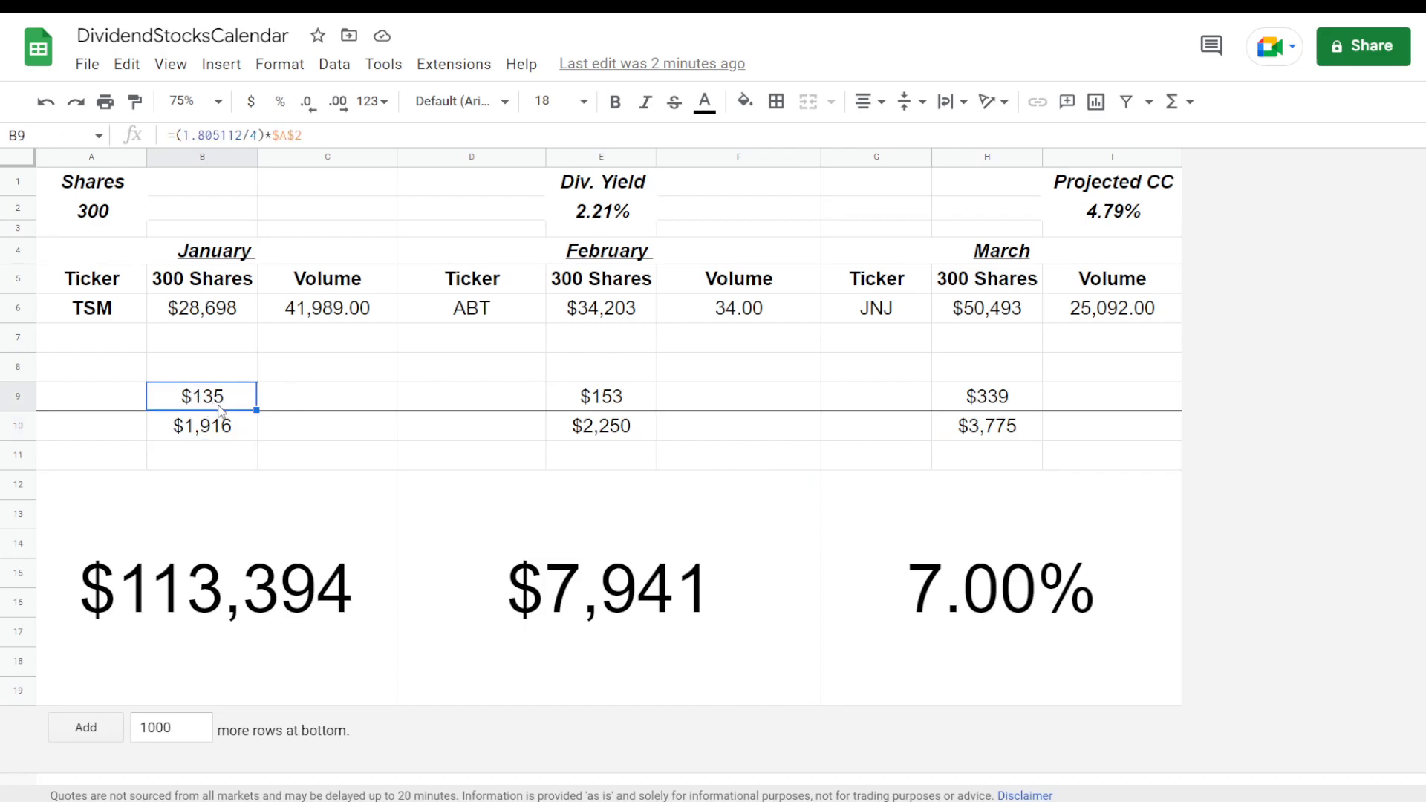
{"action": "left_click", "coordinate": [248, 437]}
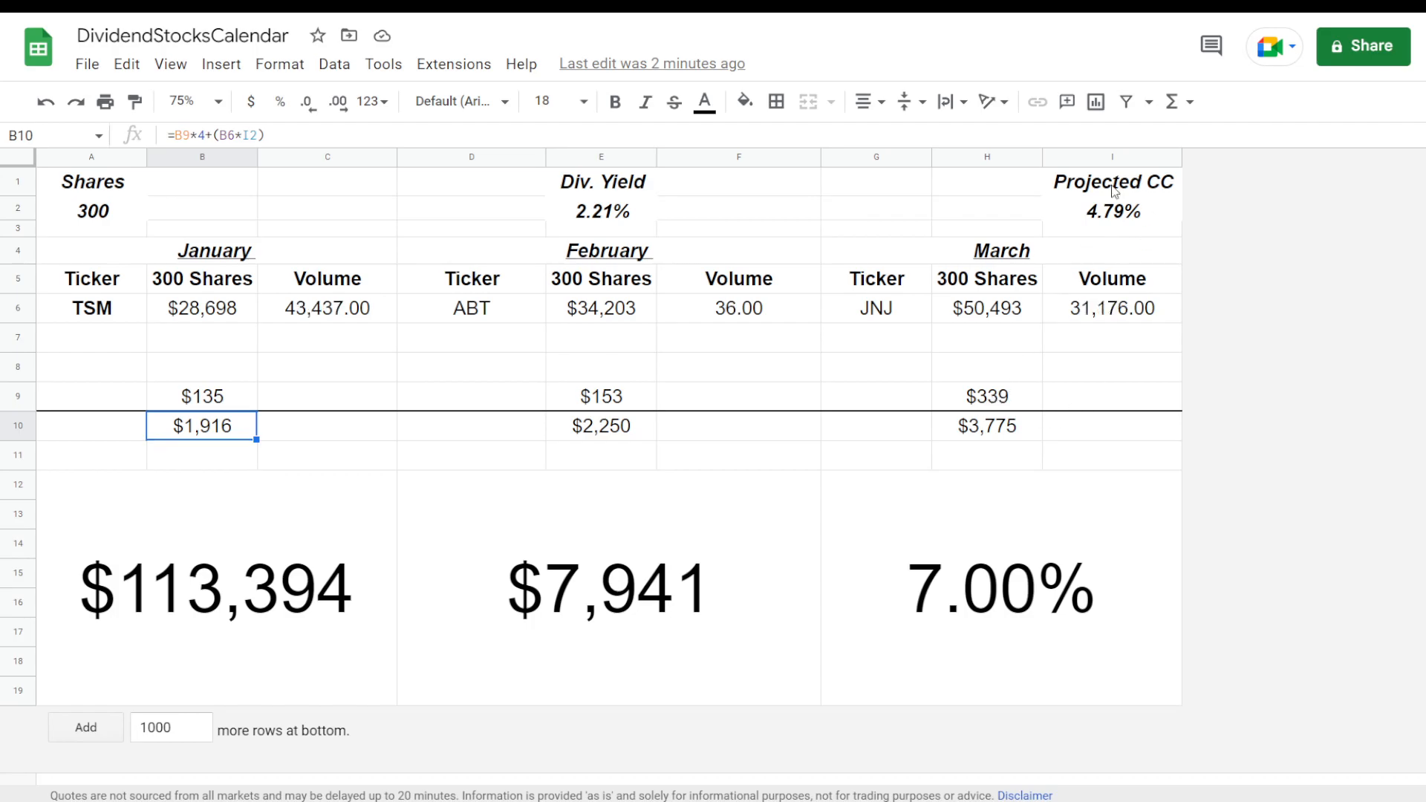
Set the Projected CC rate in I2 to 1.79%.
{"action": "left_click", "coordinate": [1127, 220]}
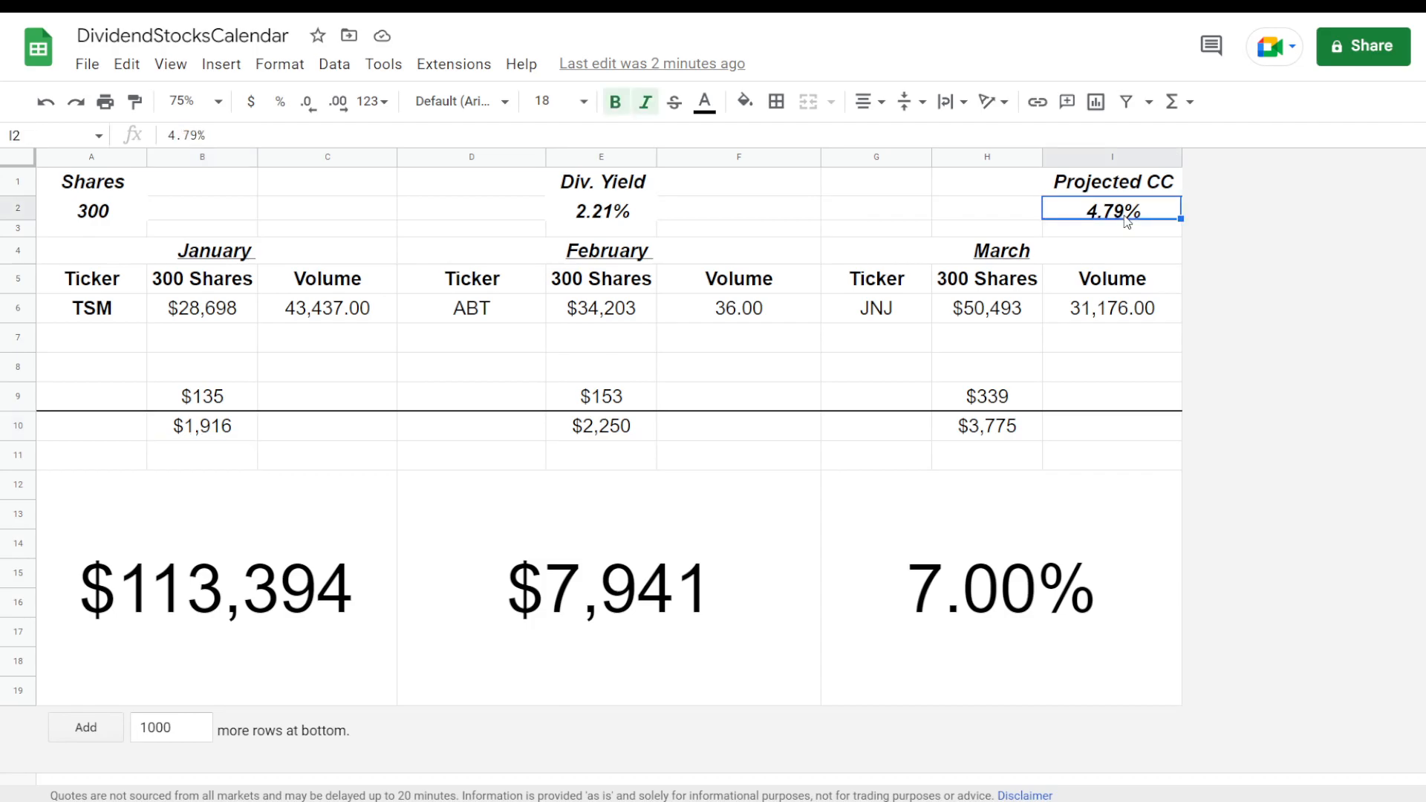
{"action": "type", "text": "1"}
{"action": "type", "text": ".79"}
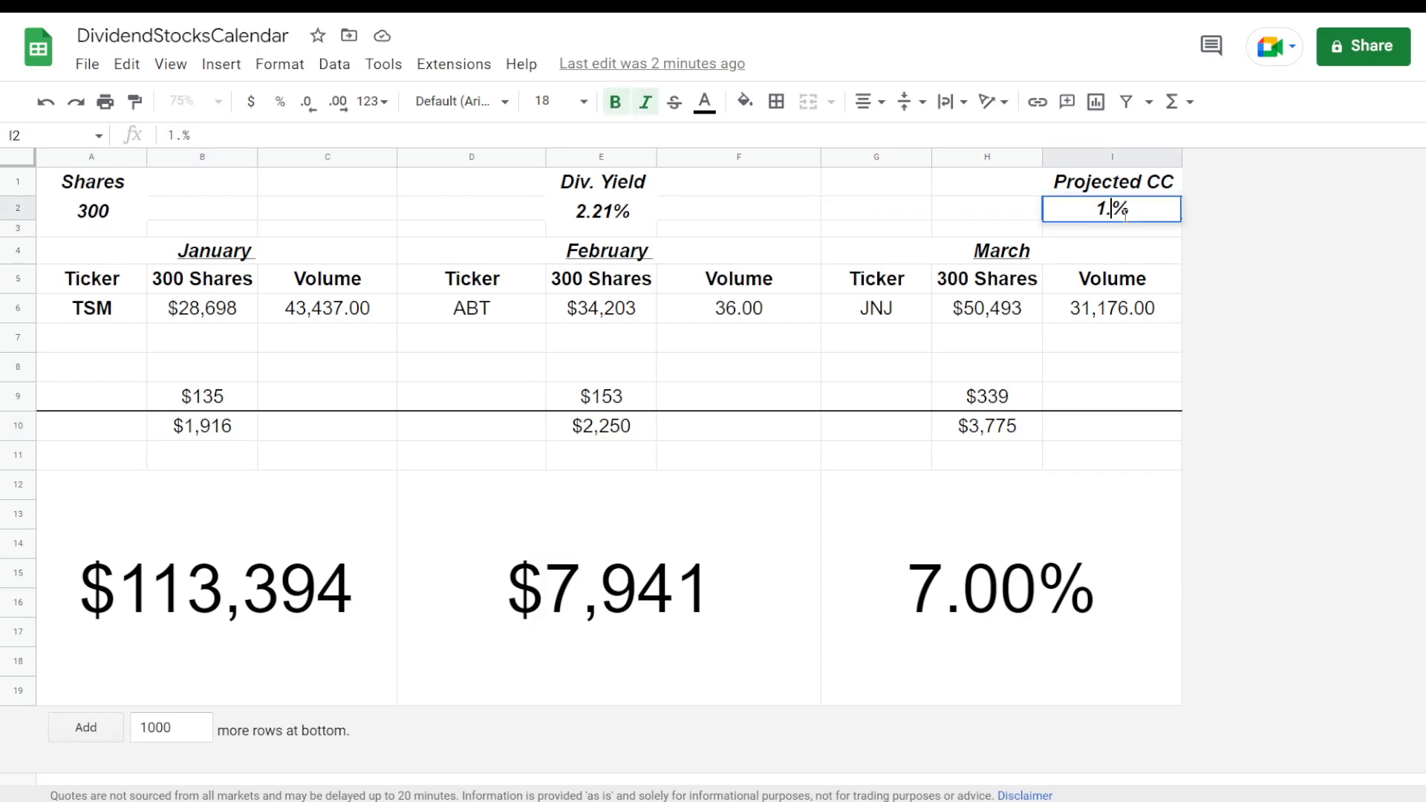
{"action": "key", "text": "Return"}
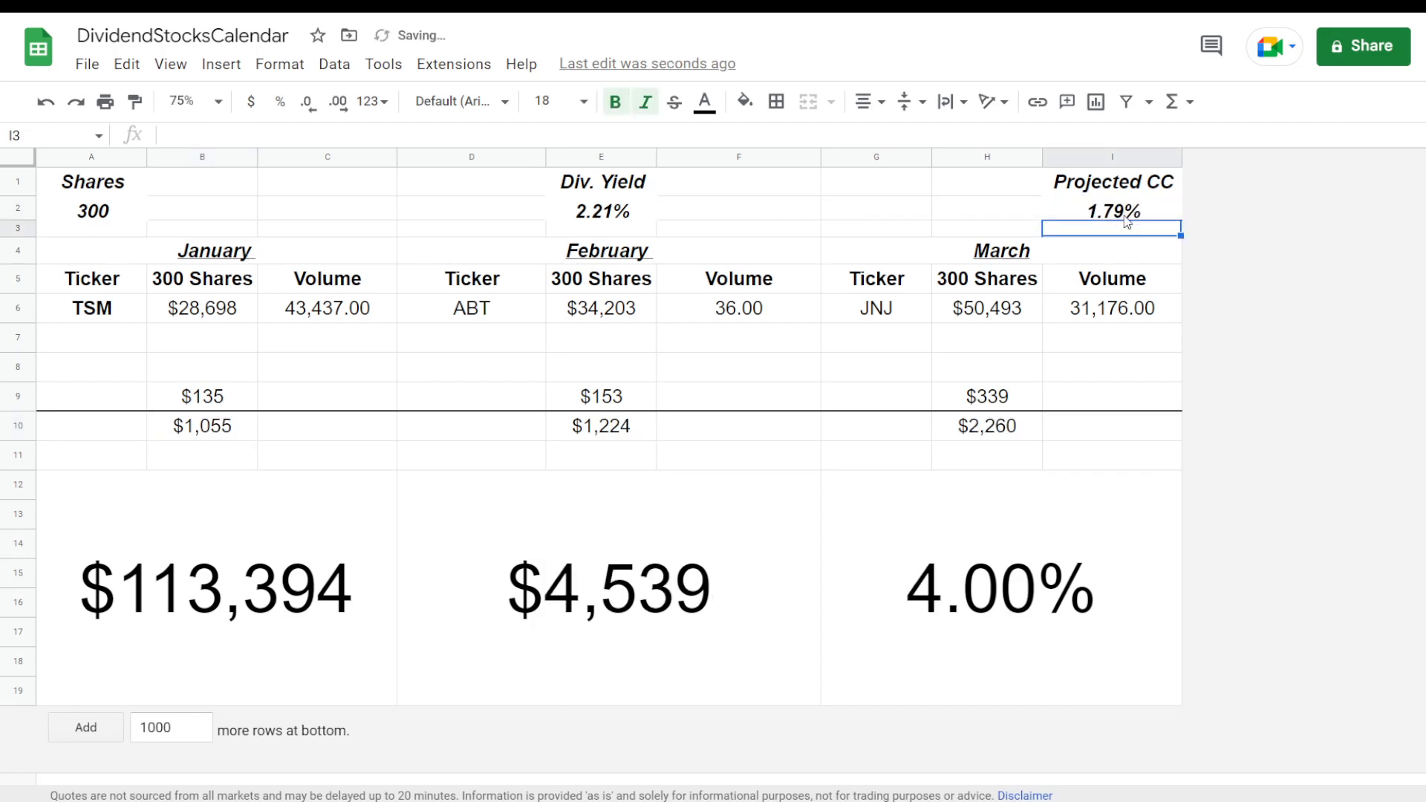
Inspect the March income formula in H10 and the quarterly dividend formulas in row 9 for all three months.
{"action": "left_click", "coordinate": [1018, 431]}
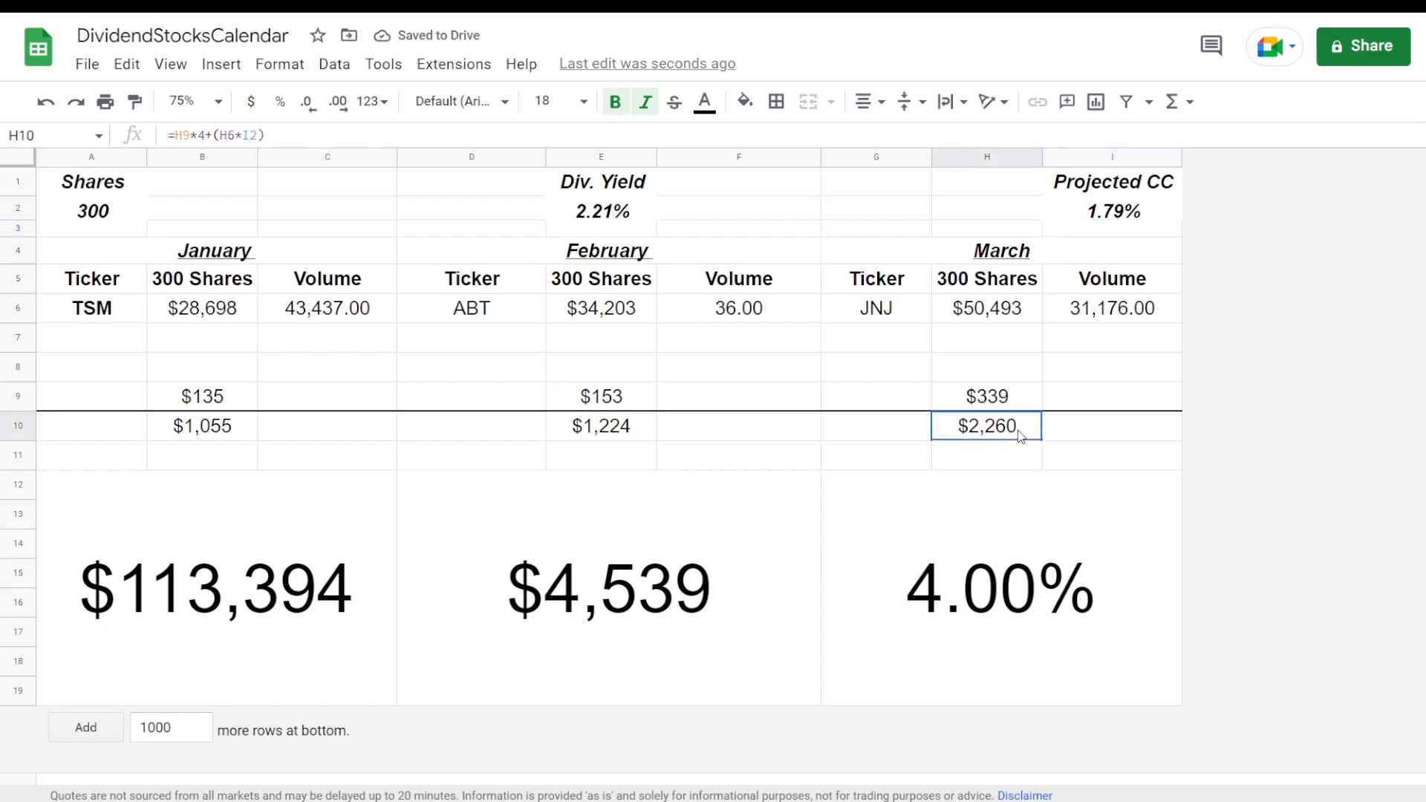
{"action": "left_click", "coordinate": [323, 125]}
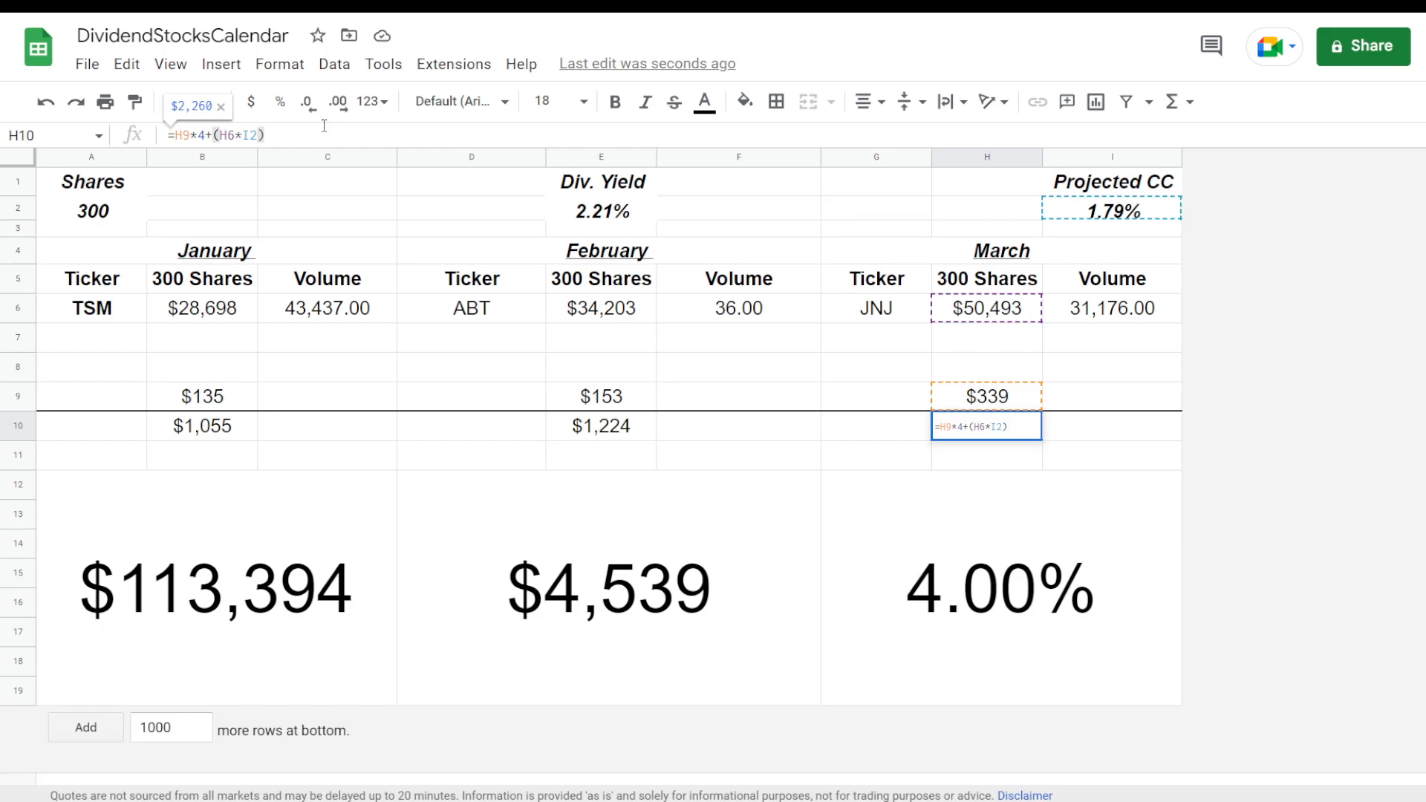
{"action": "key", "text": "Return"}
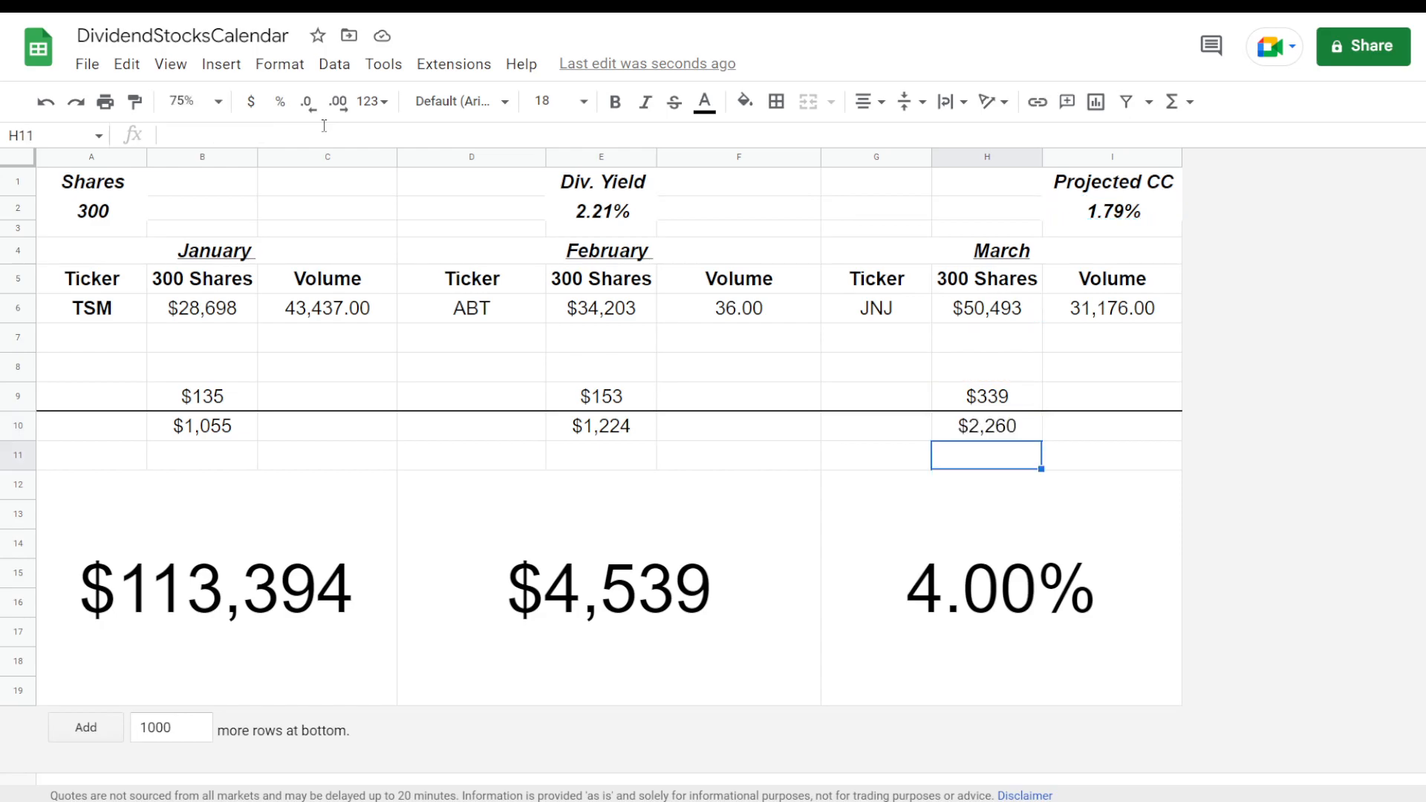
{"action": "left_click", "coordinate": [622, 396]}
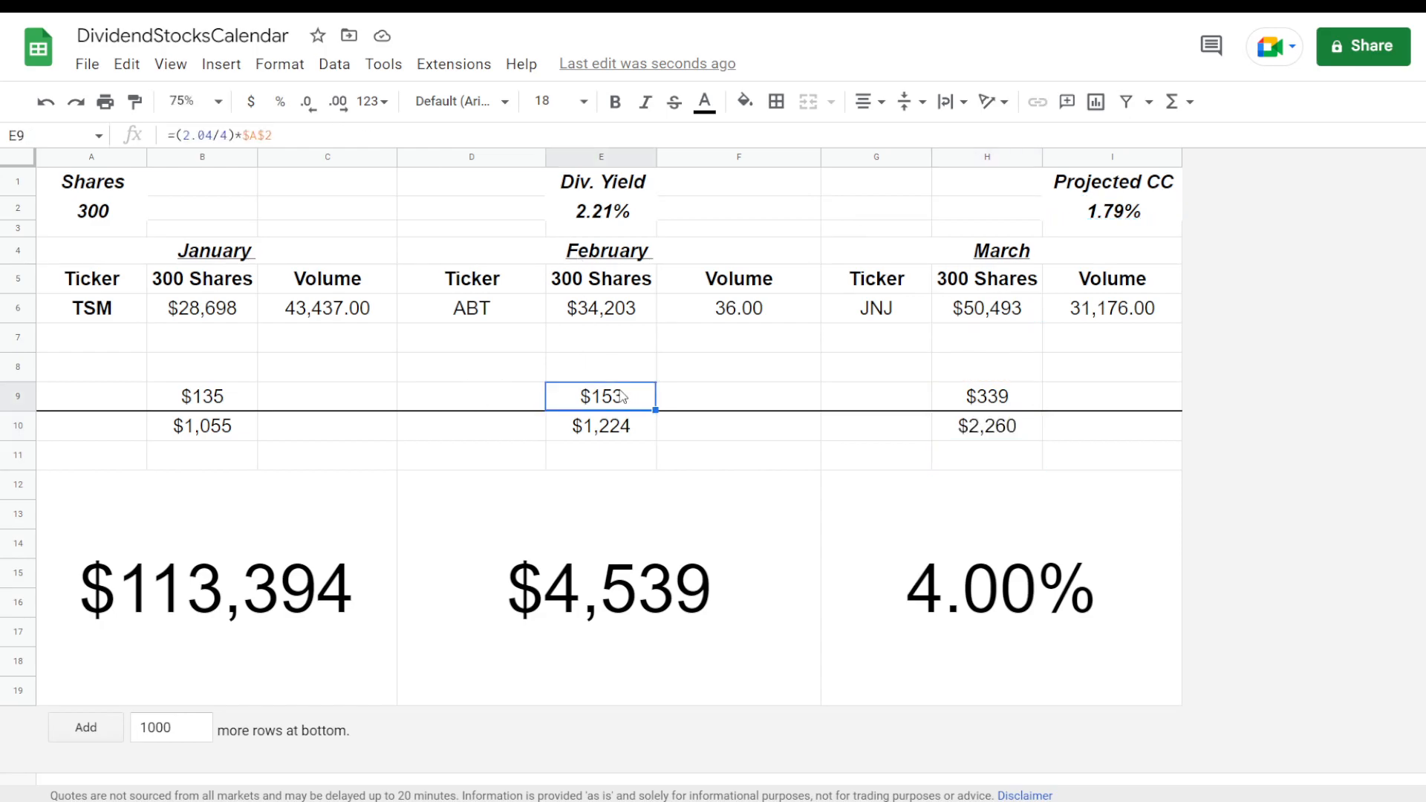
{"action": "left_click", "coordinate": [1024, 399]}
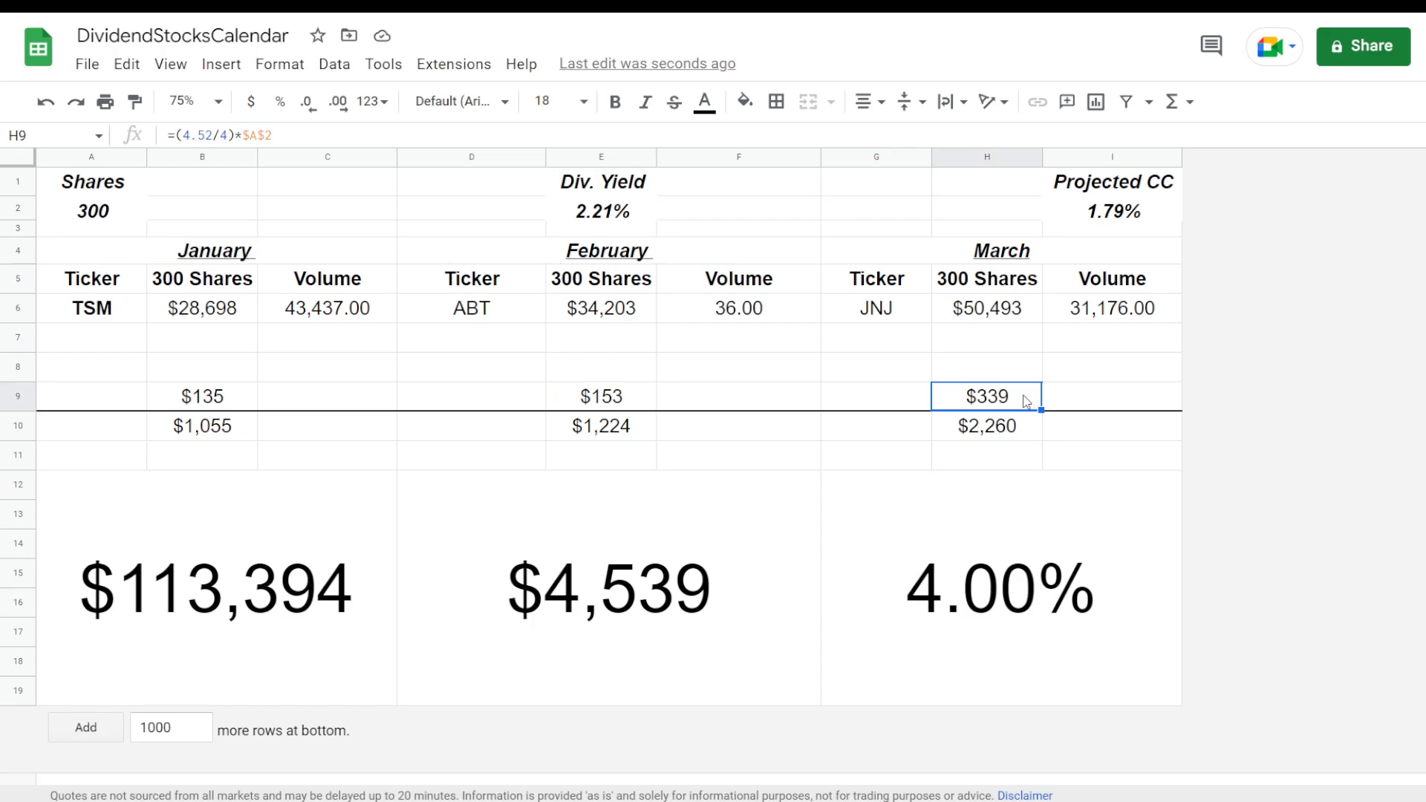
{"action": "left_click", "coordinate": [620, 400]}
{"action": "left_click", "coordinate": [220, 405]}
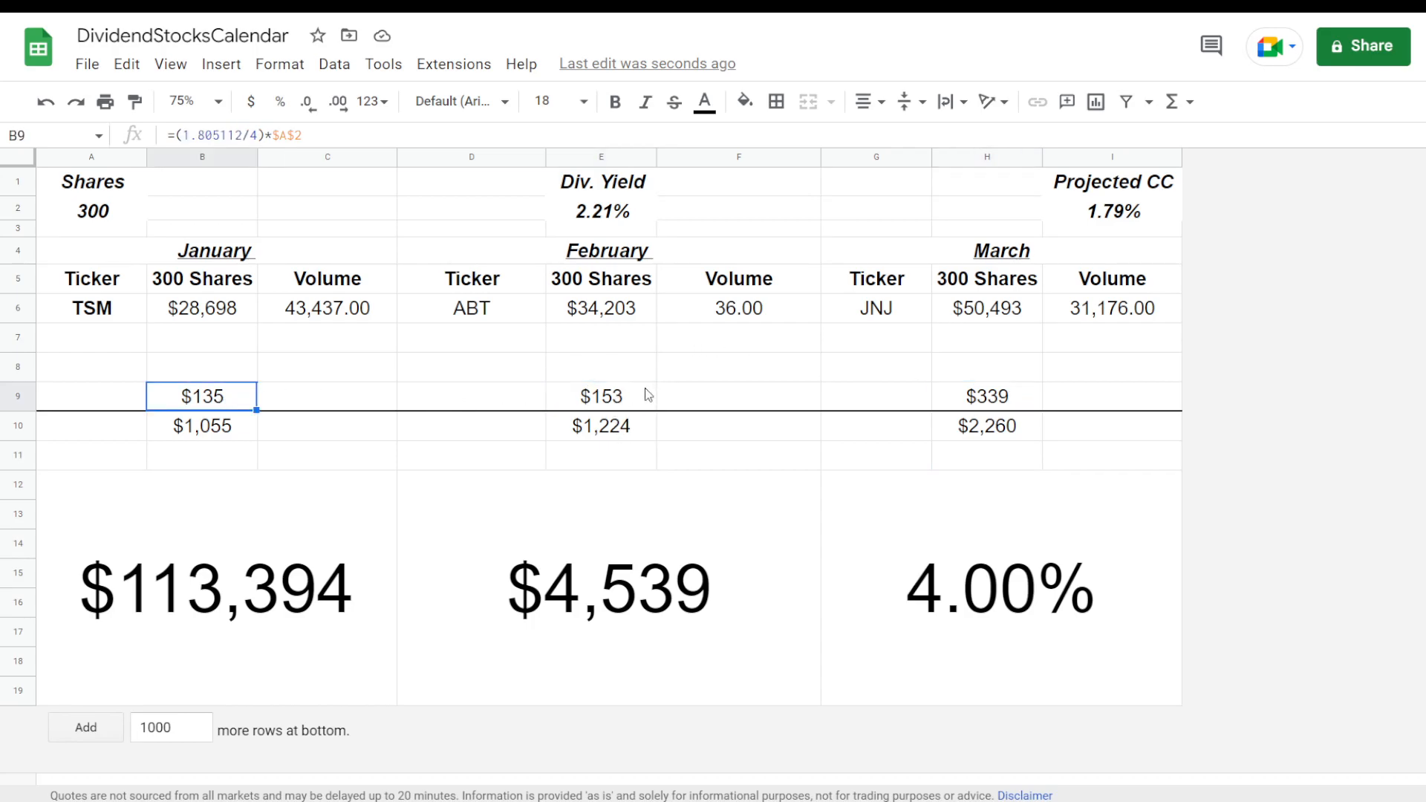
{"action": "left_click", "coordinate": [626, 401]}
{"action": "left_click", "coordinate": [227, 395]}
Examine the January income formula in B10 and the share cost formula it references in B6.
{"action": "left_click", "coordinate": [236, 425]}
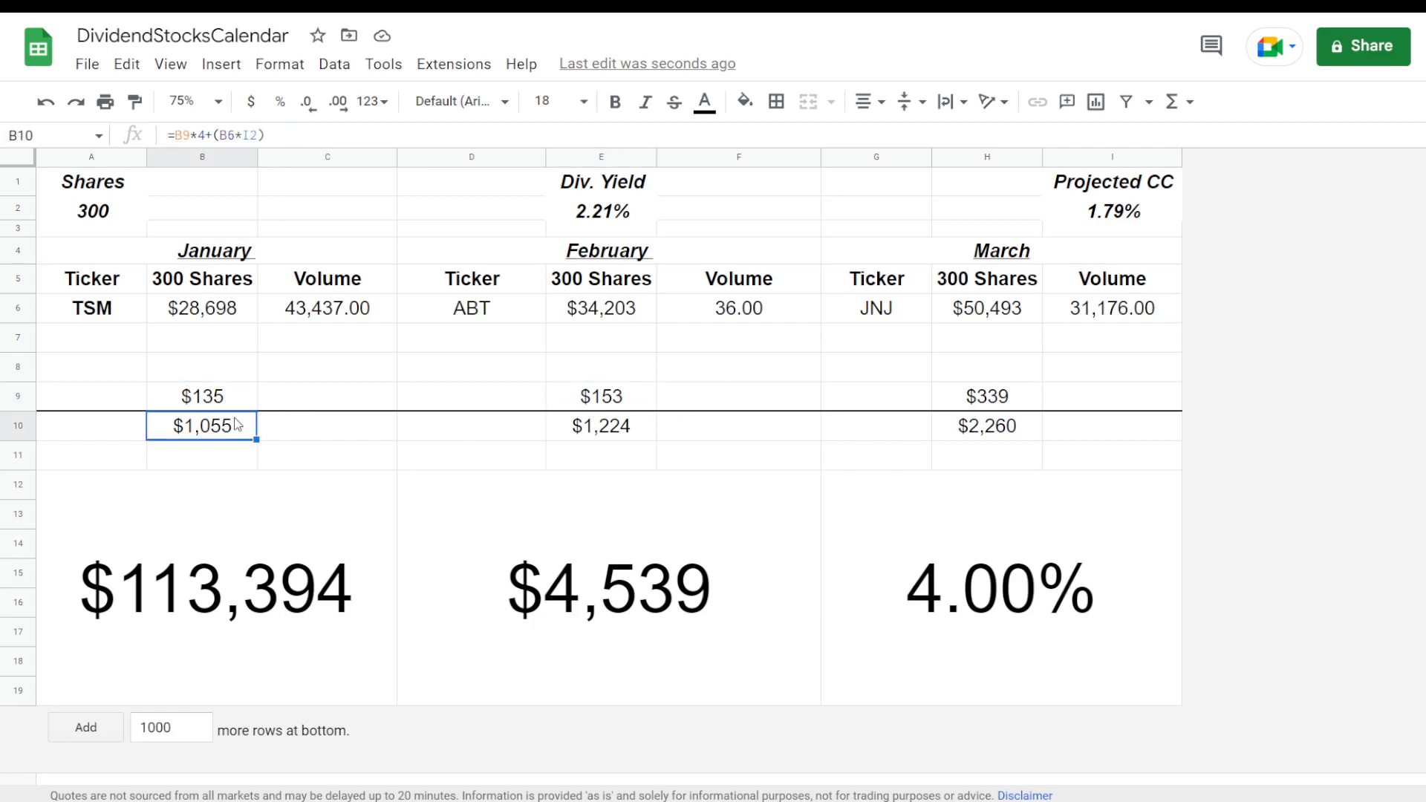
{"action": "left_click", "coordinate": [223, 134]}
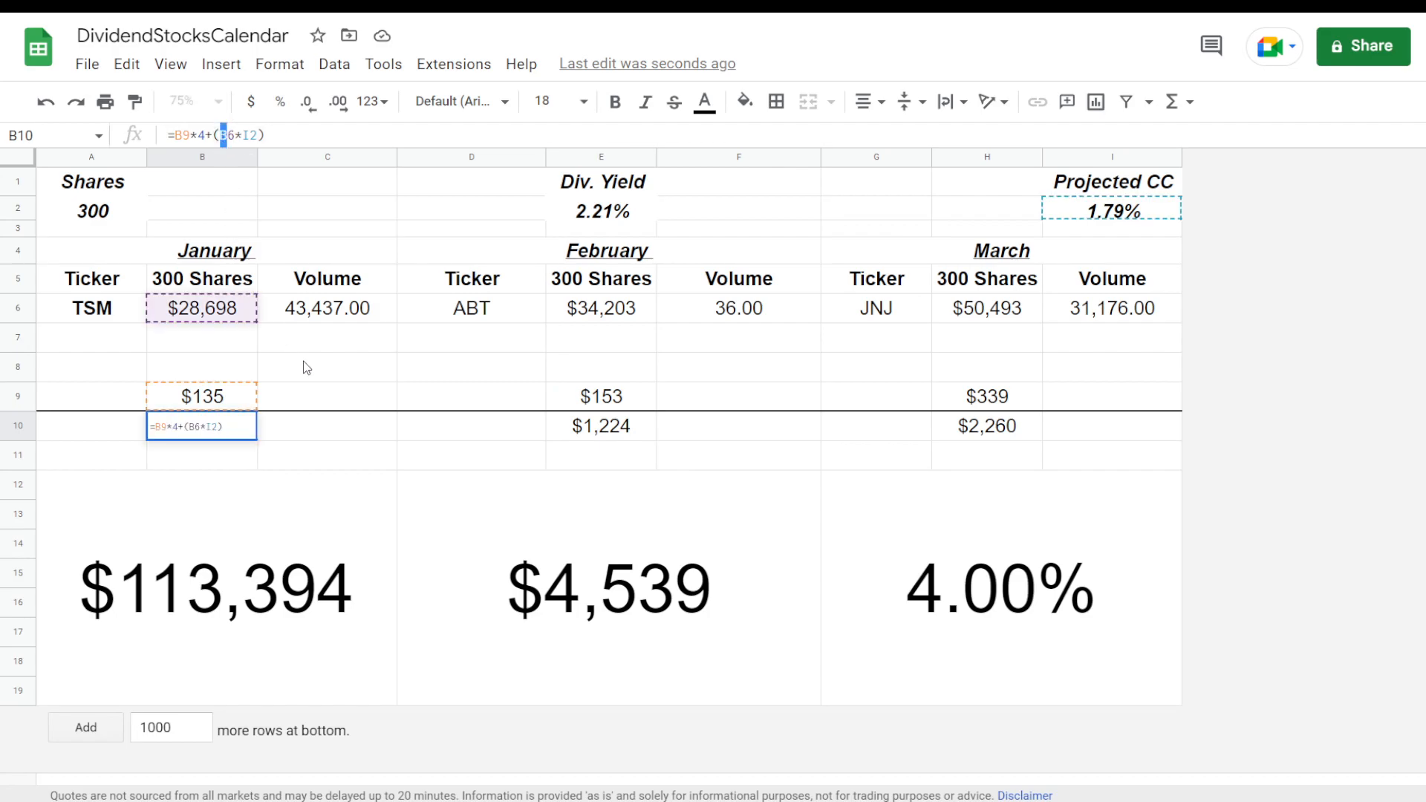
{"action": "key", "text": "Return"}
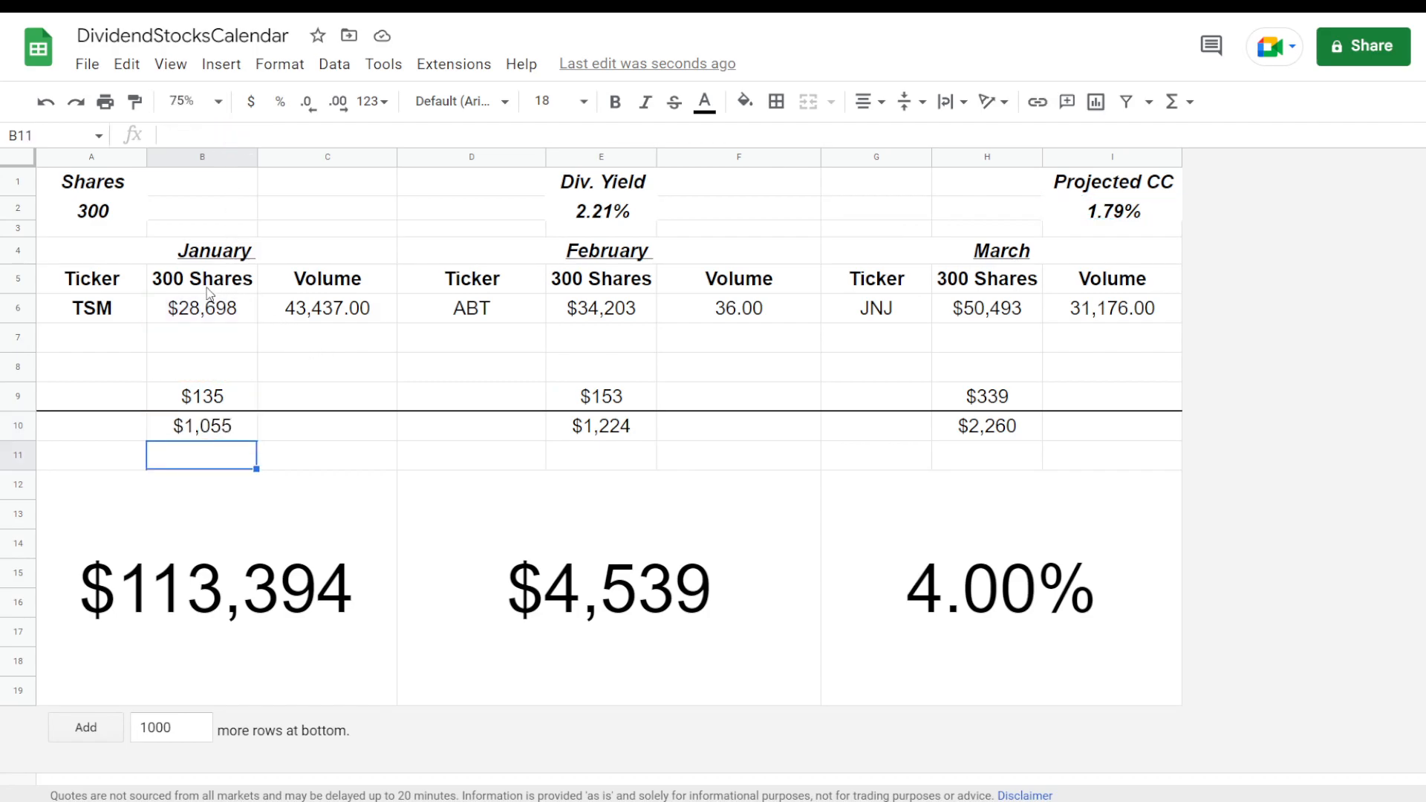
{"action": "left_click", "coordinate": [220, 314]}
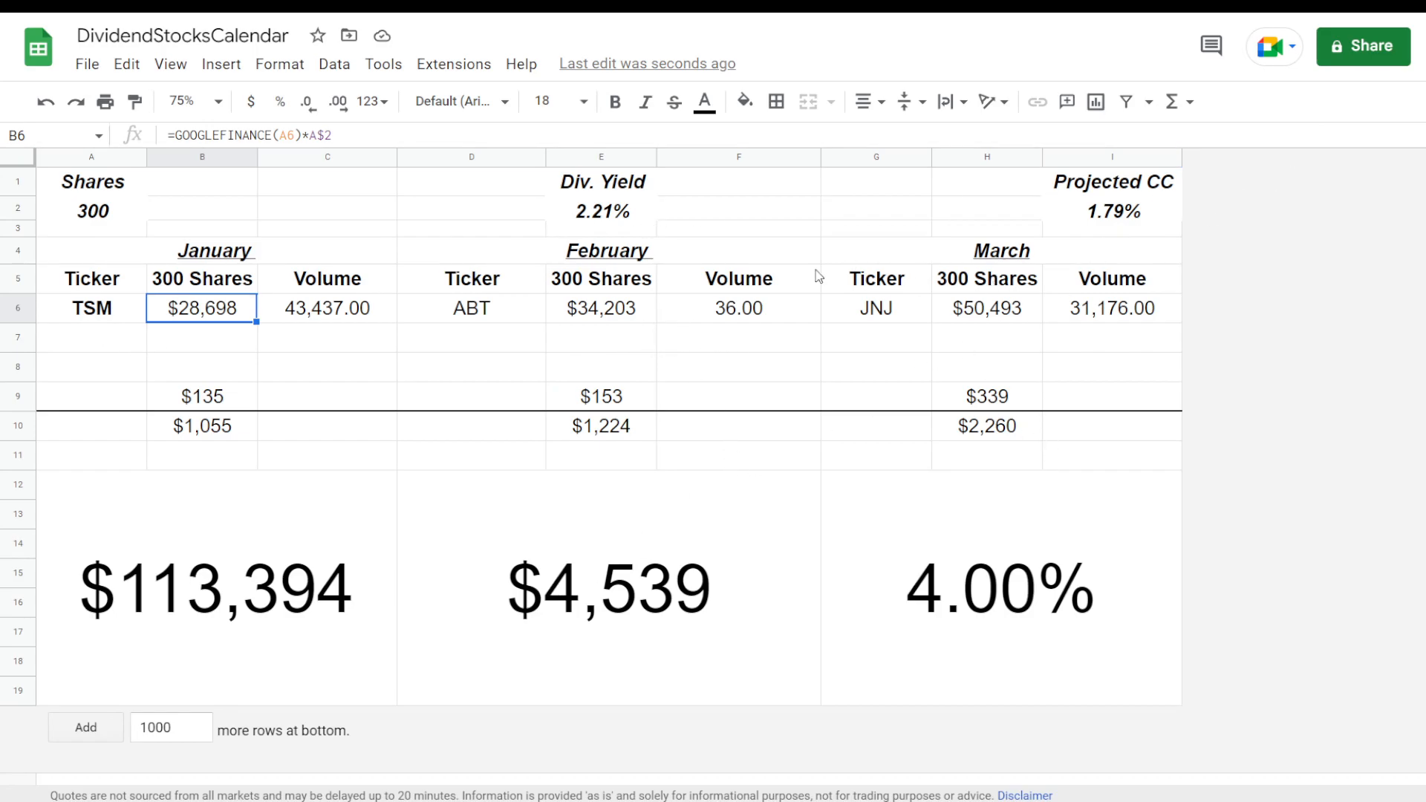
Set the Projected CC rate in I2 to 0%.
{"action": "left_click", "coordinate": [1151, 217]}
{"action": "type", "text": "0"}
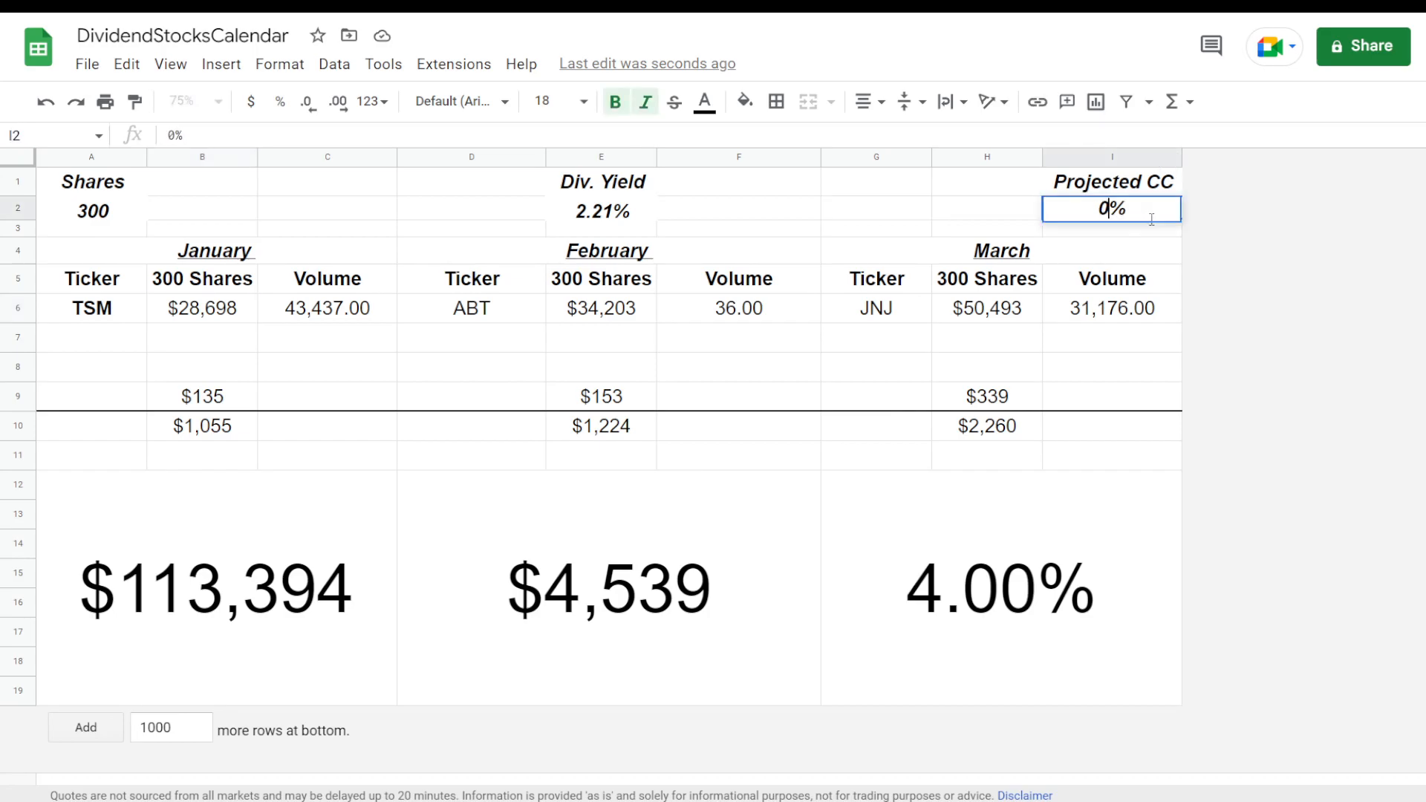
{"action": "key", "text": "Return"}
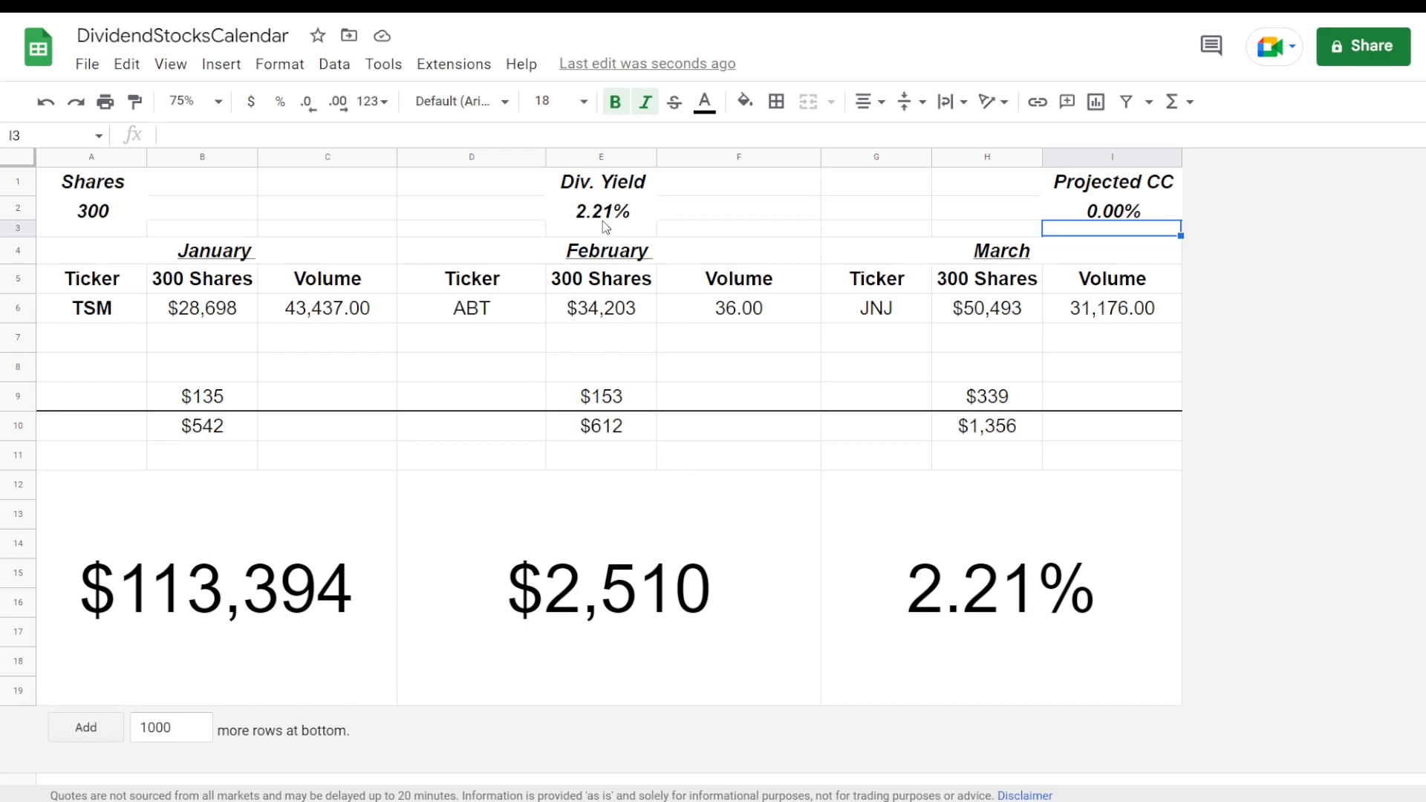
Set the Projected CC rate in I2 to 2%, undoing and redoing the change to compare total income with the 0% rate.
{"action": "left_click", "coordinate": [1101, 211]}
{"action": "type", "text": "2"}
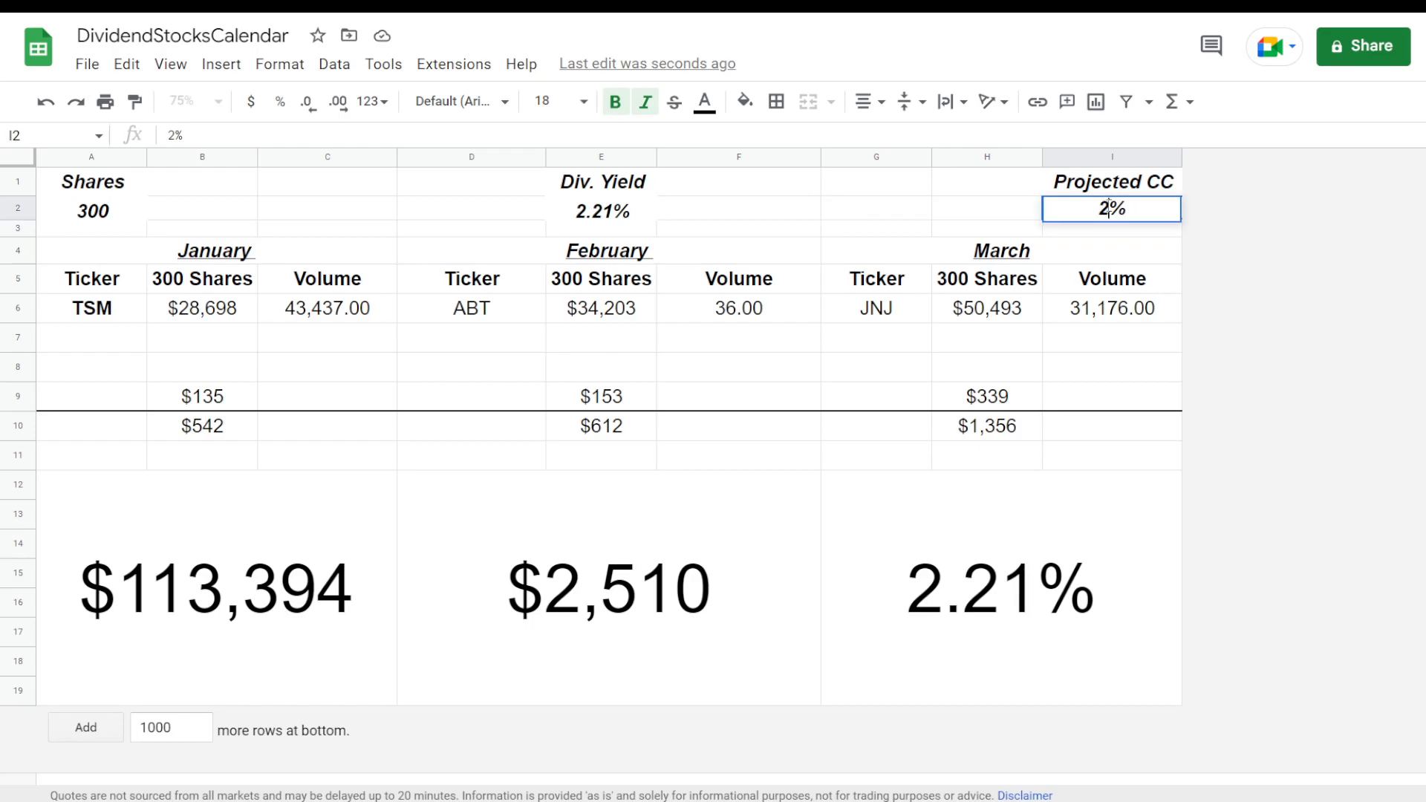
{"action": "key", "text": "Return"}
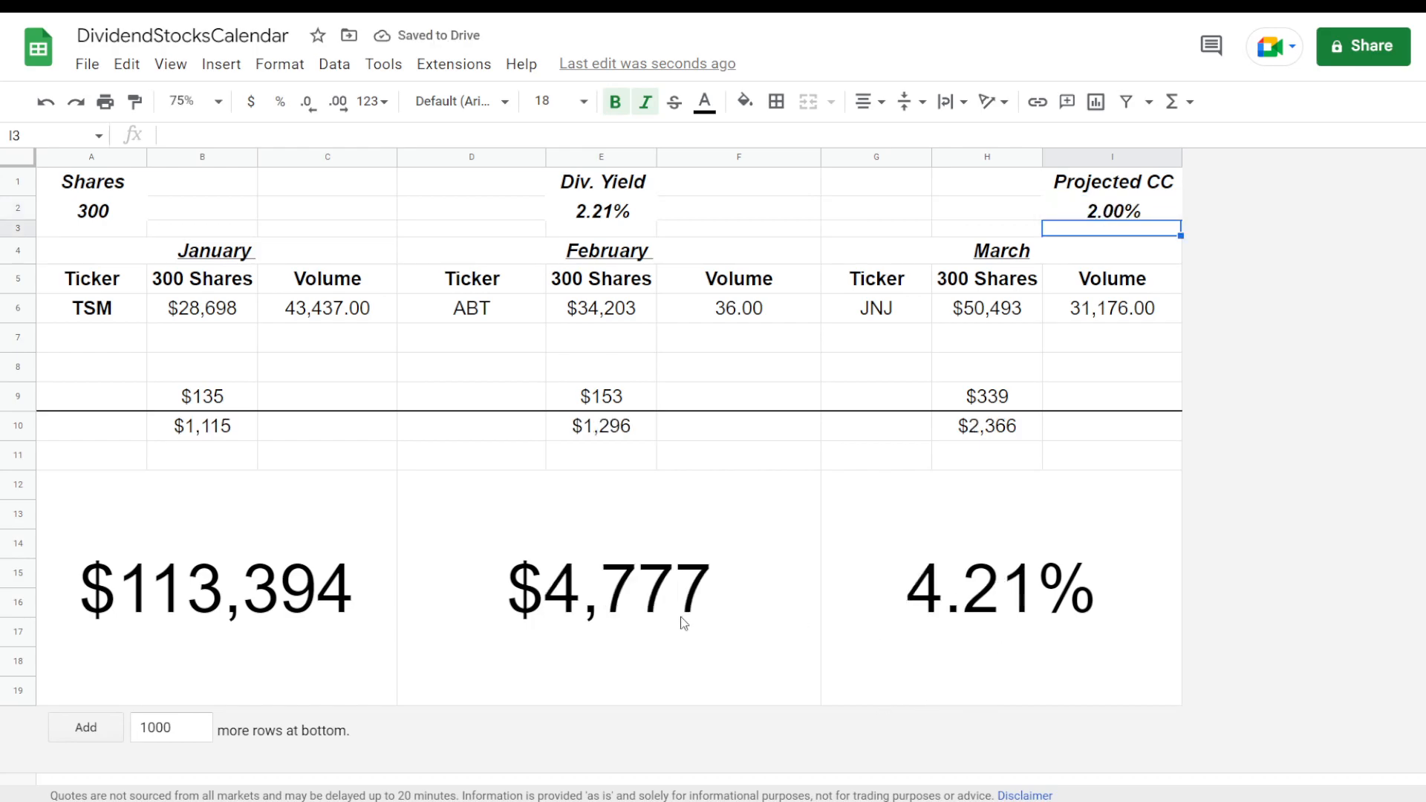
{"action": "key", "text": "ctrl+z"}
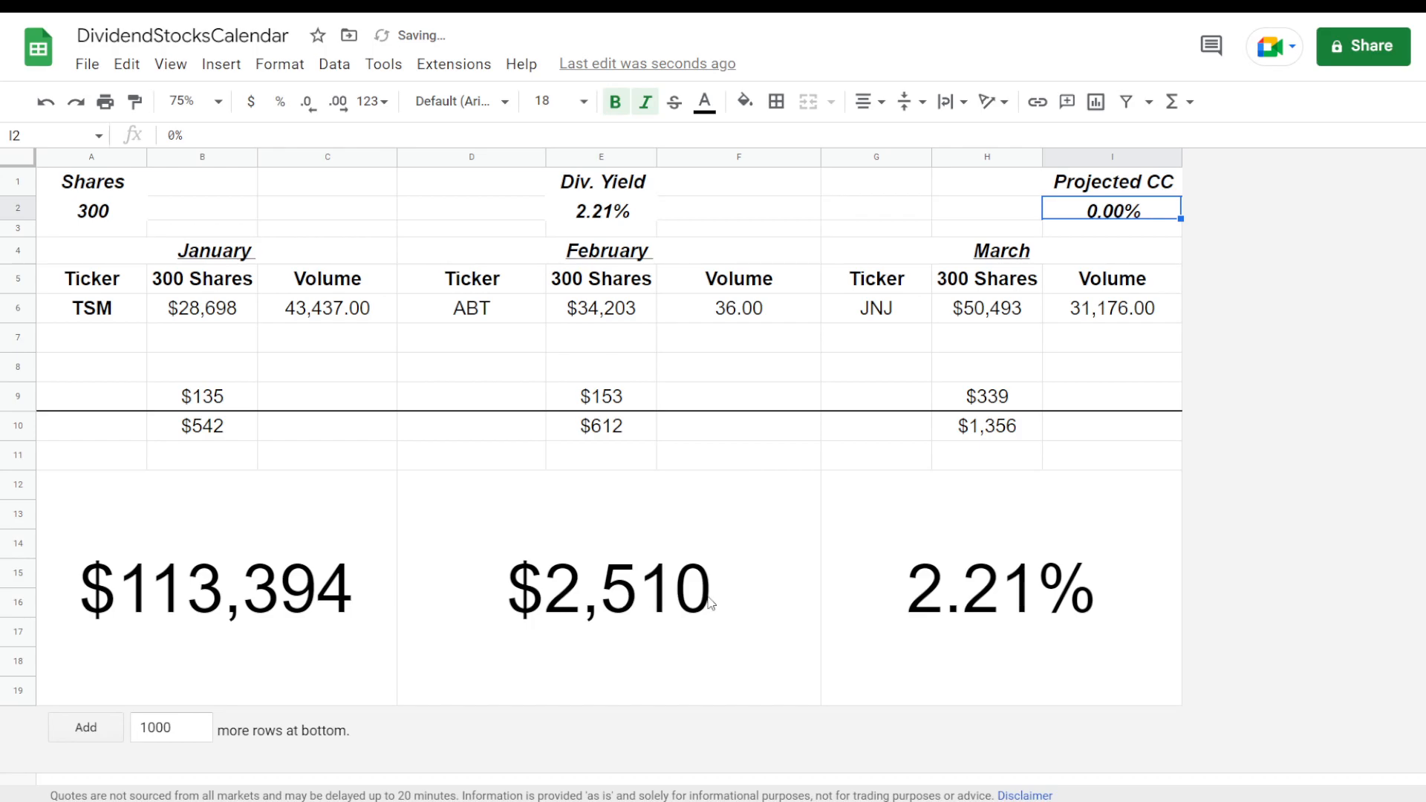
{"action": "key", "text": "ctrl+y"}
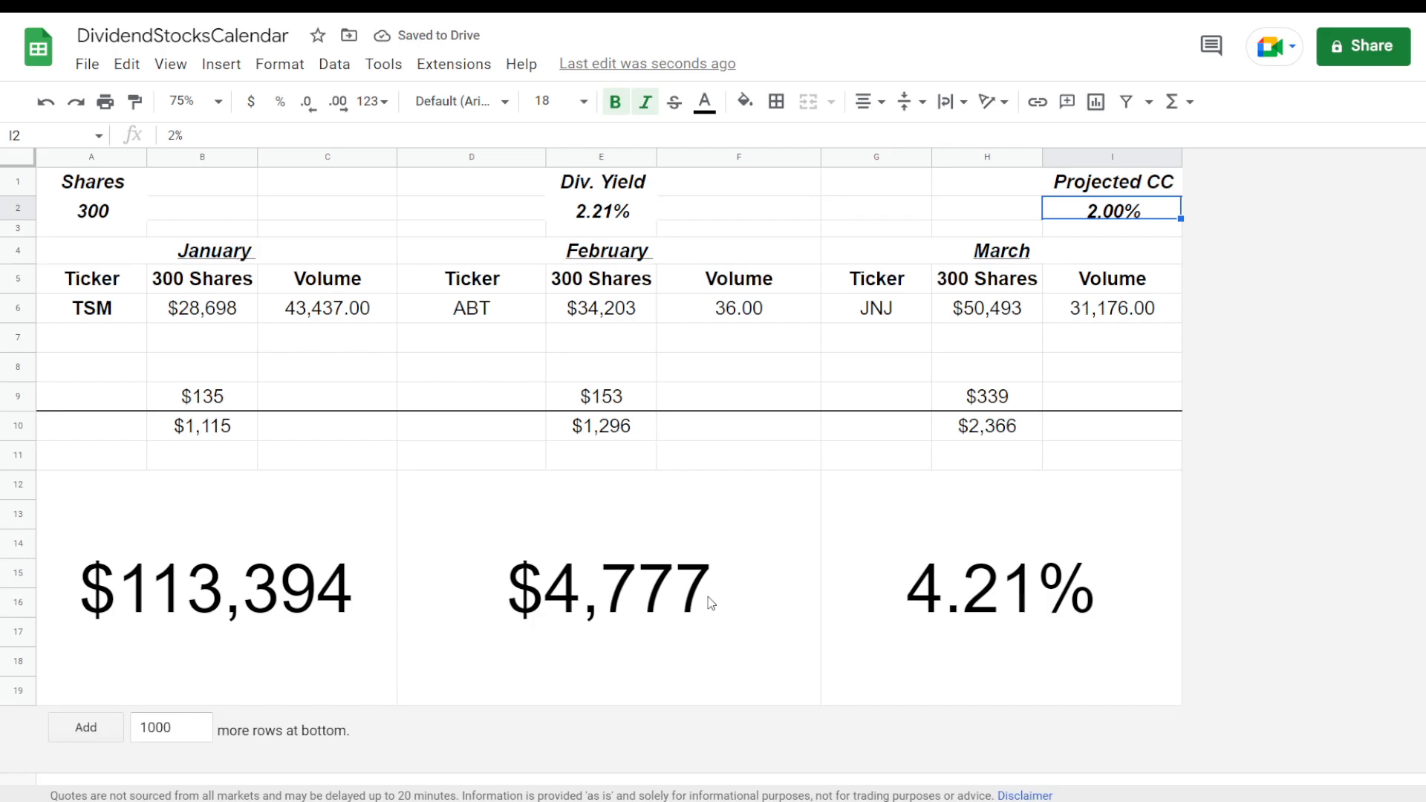
Set the Projected CC rate in I2 to 2.21% and check the total income and total share cost formulas.
{"action": "type", "text": "2.42"}
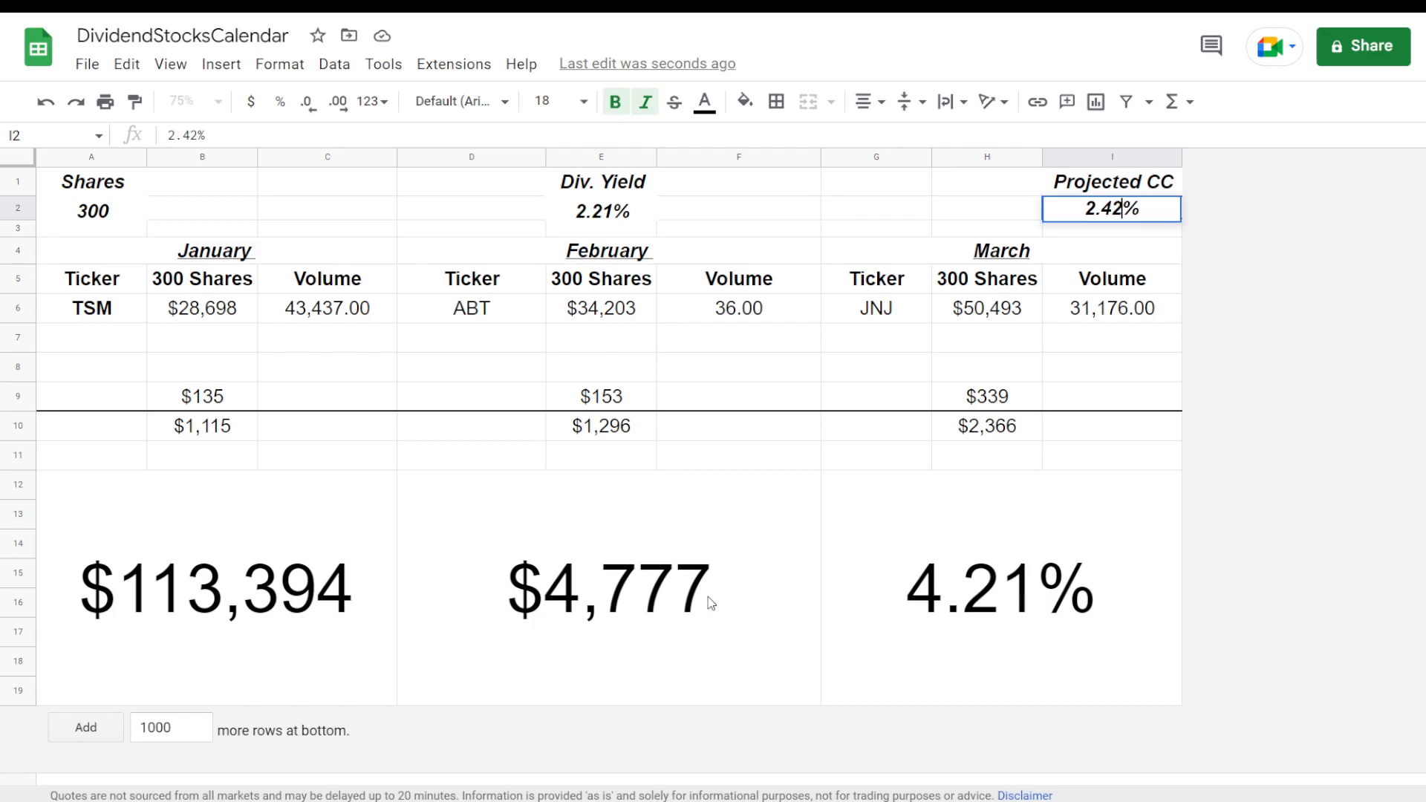
{"action": "key", "text": "BackSpace"}
{"action": "key", "text": "BackSpace"}
{"action": "type", "text": "21"}
{"action": "key", "text": "Return"}
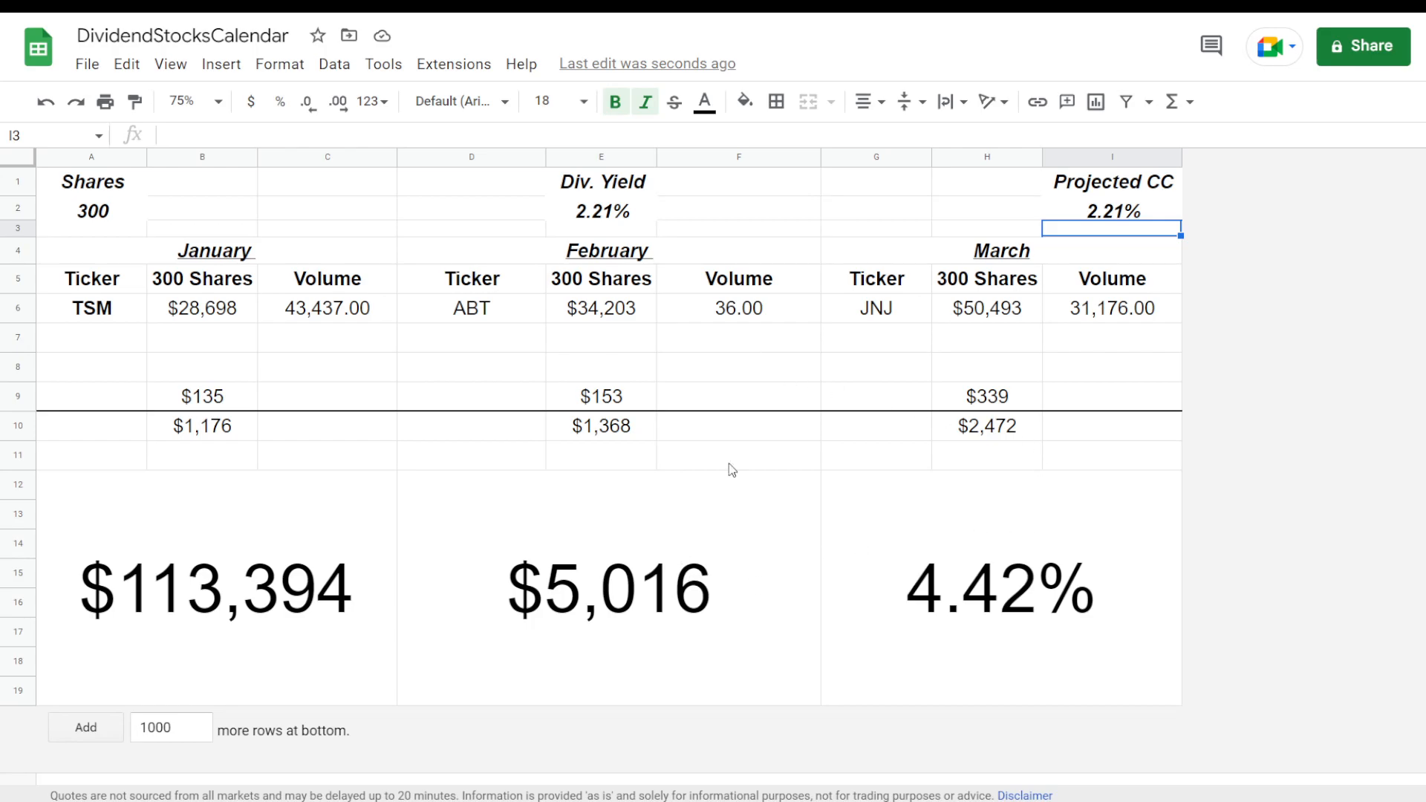
{"action": "left_click", "coordinate": [658, 573]}
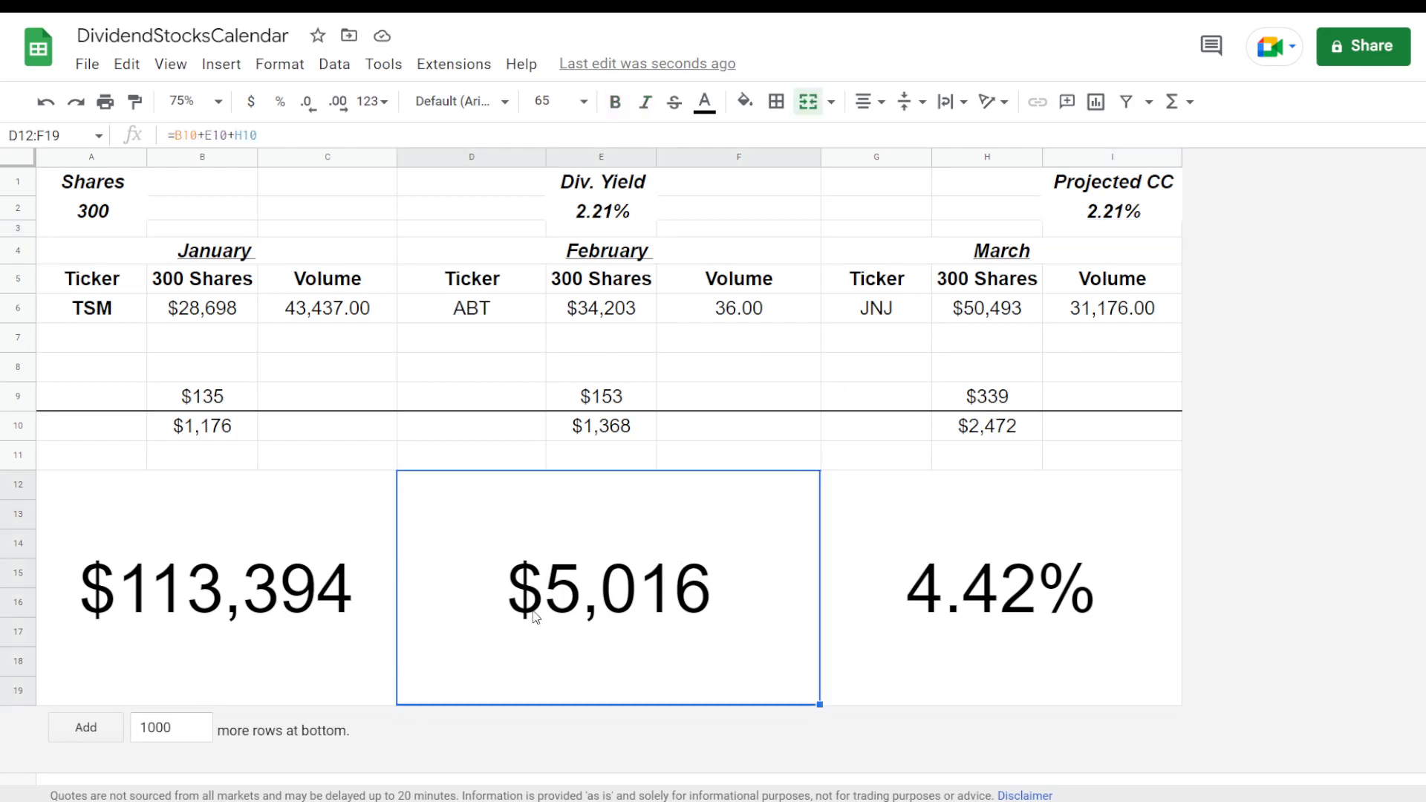
{"action": "left_click", "coordinate": [362, 621]}
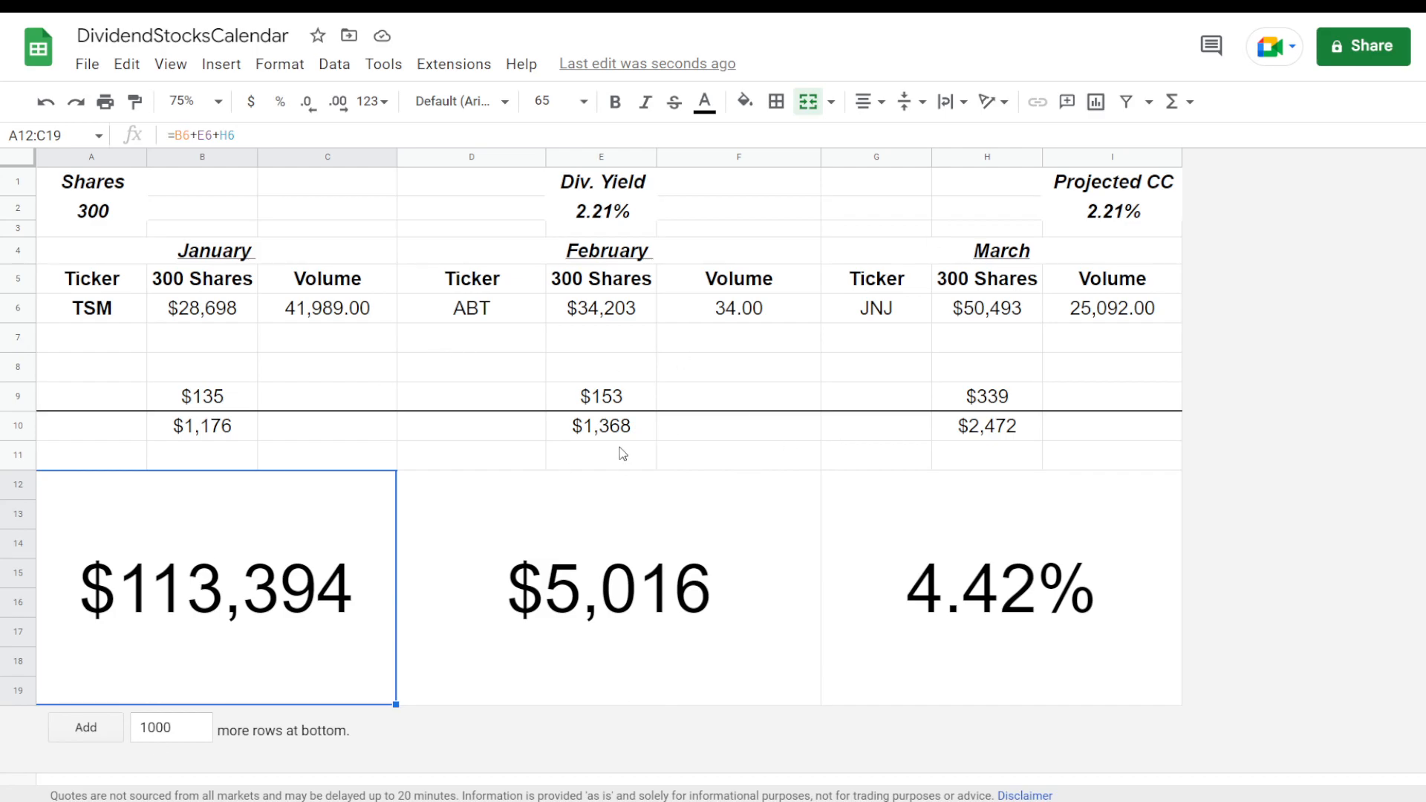
Set the Projected CC rate in I2 to 4%.
{"action": "left_click", "coordinate": [1110, 221]}
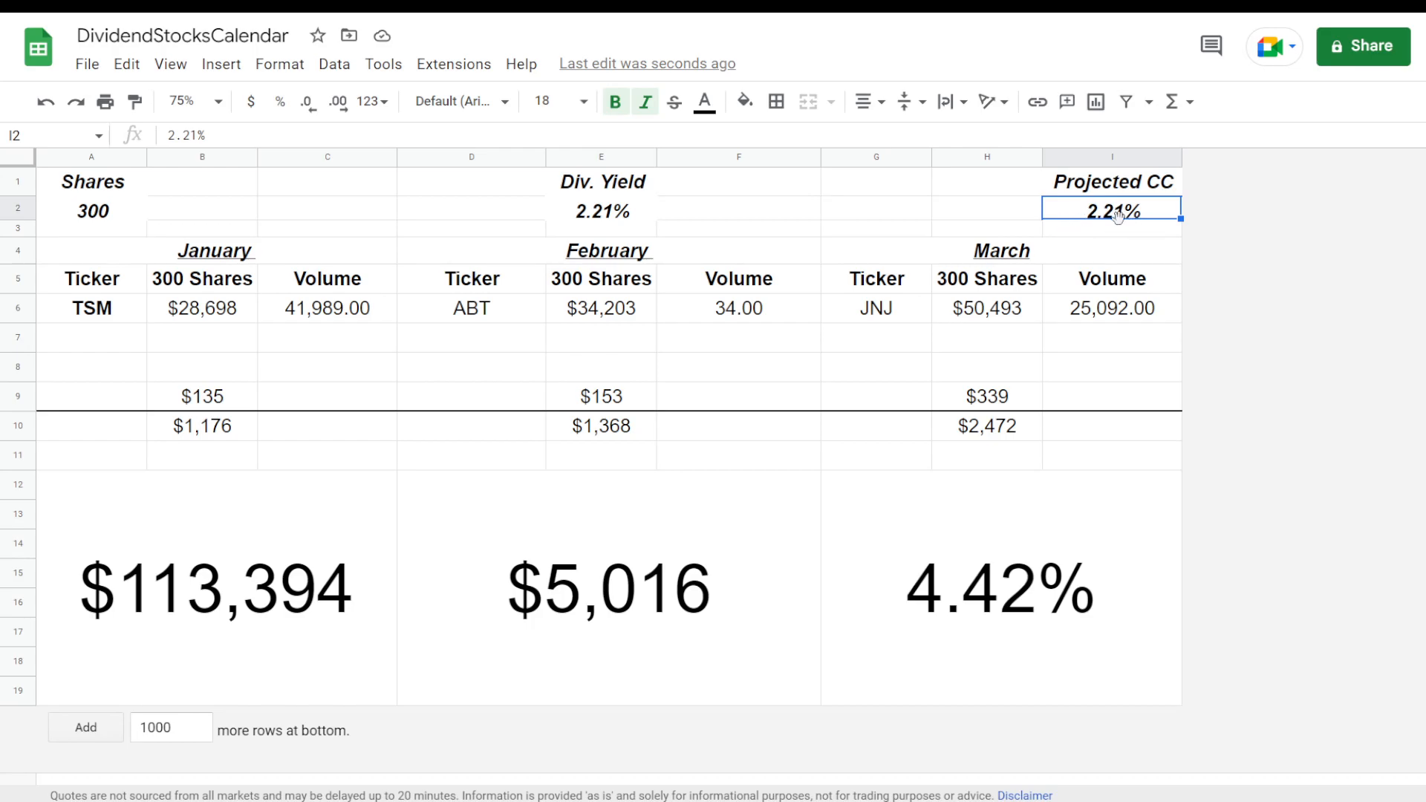
{"action": "type", "text": "4"}
{"action": "key", "text": "Return"}
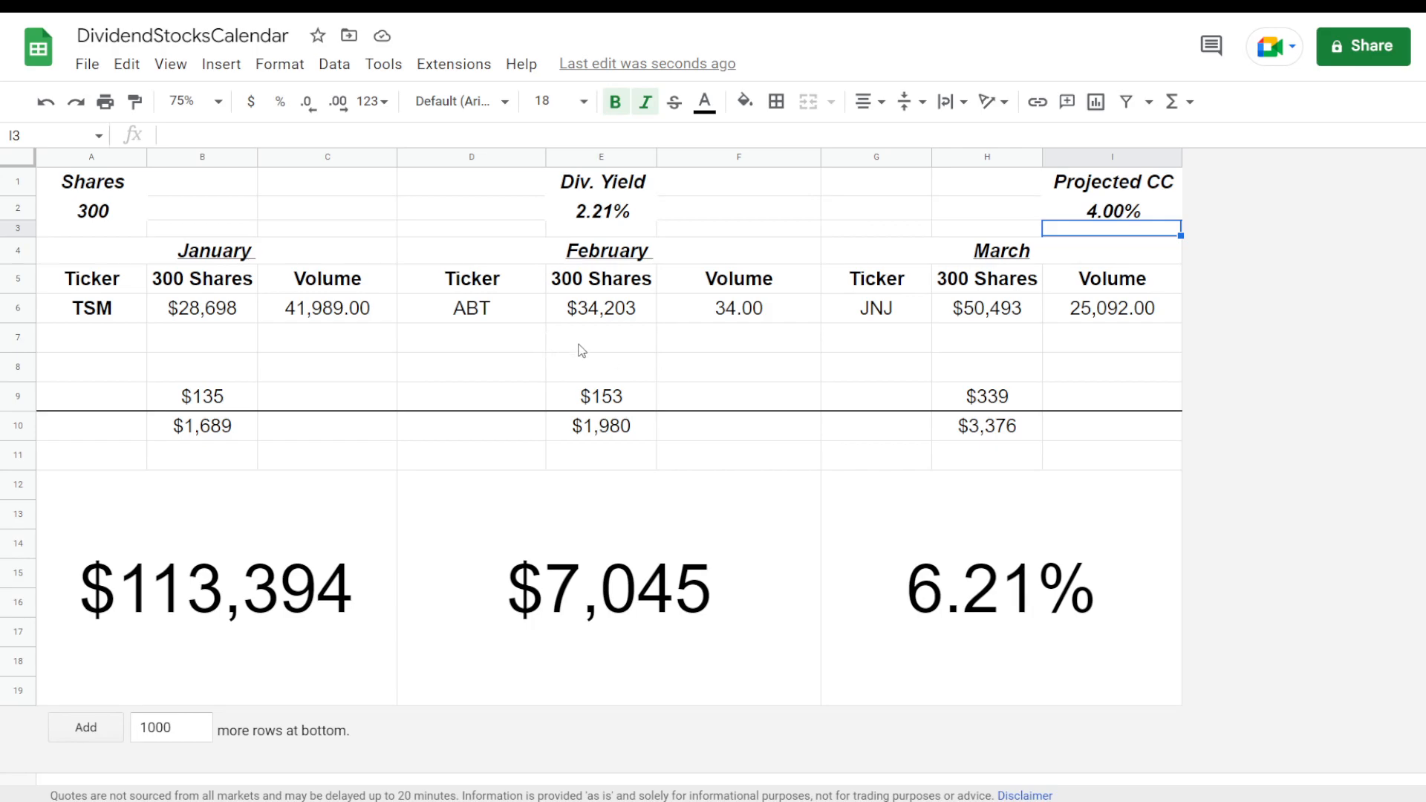
{"action": "left_click", "coordinate": [243, 285]}
{"action": "left_click", "coordinate": [505, 297]}
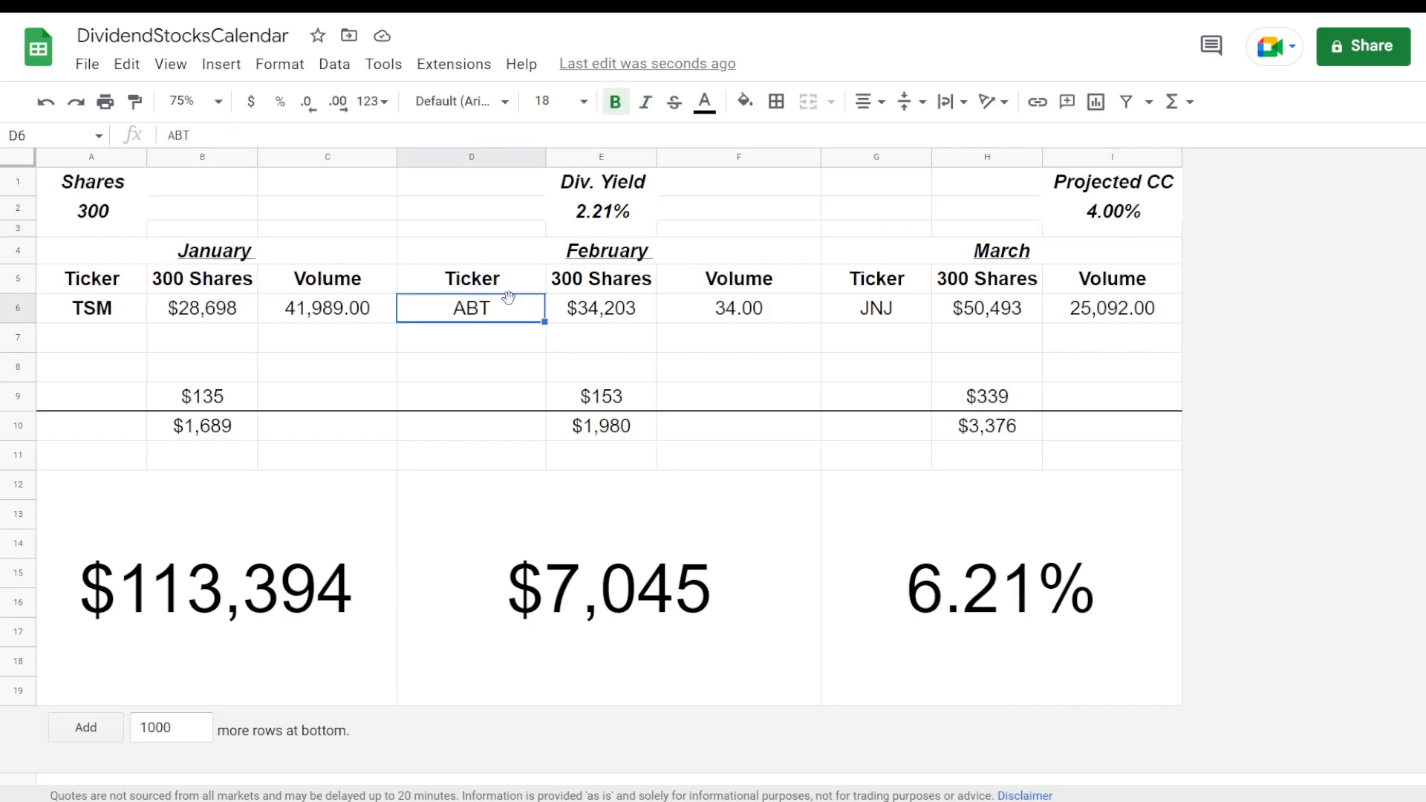
{"action": "left_click", "coordinate": [908, 285]}
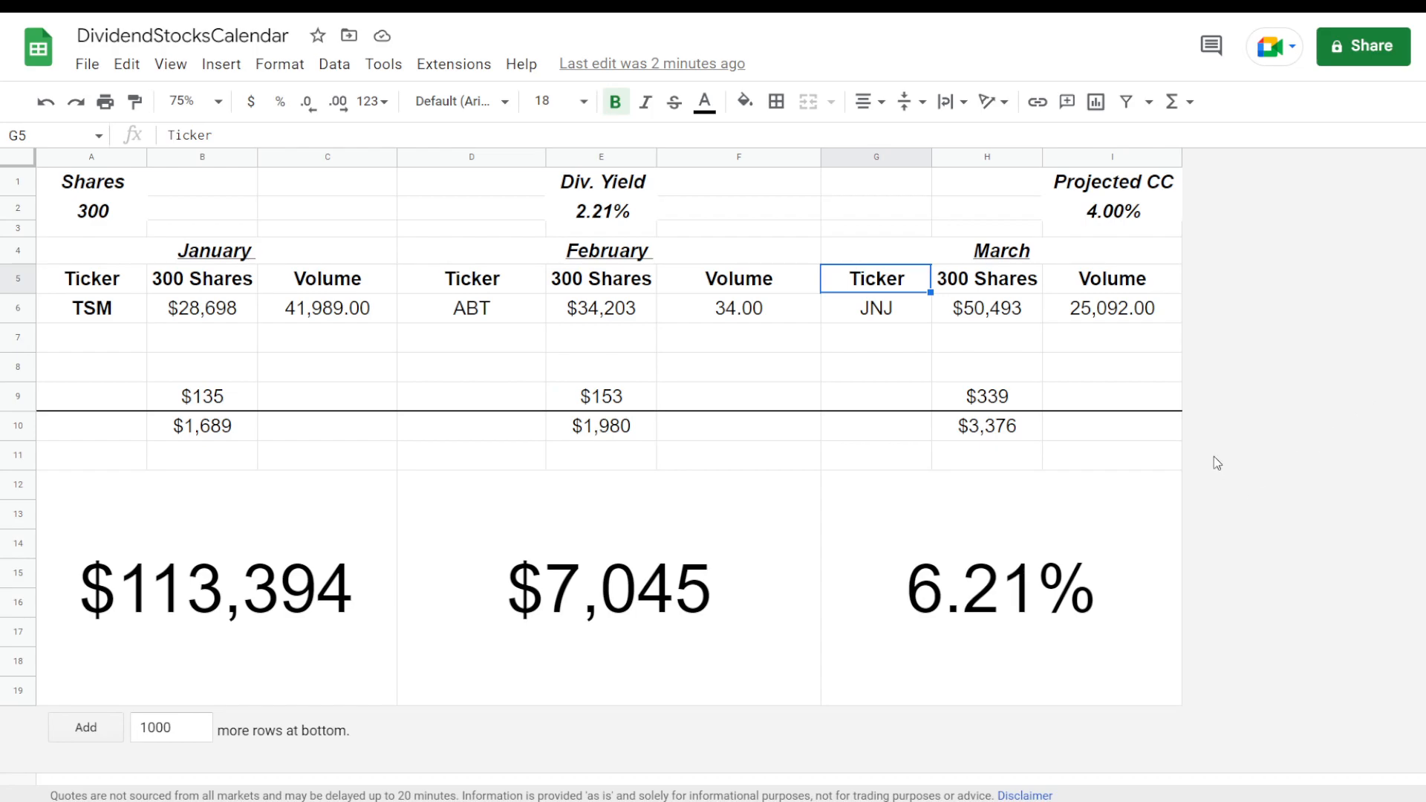
{"action": "left_click", "coordinate": [632, 466]}
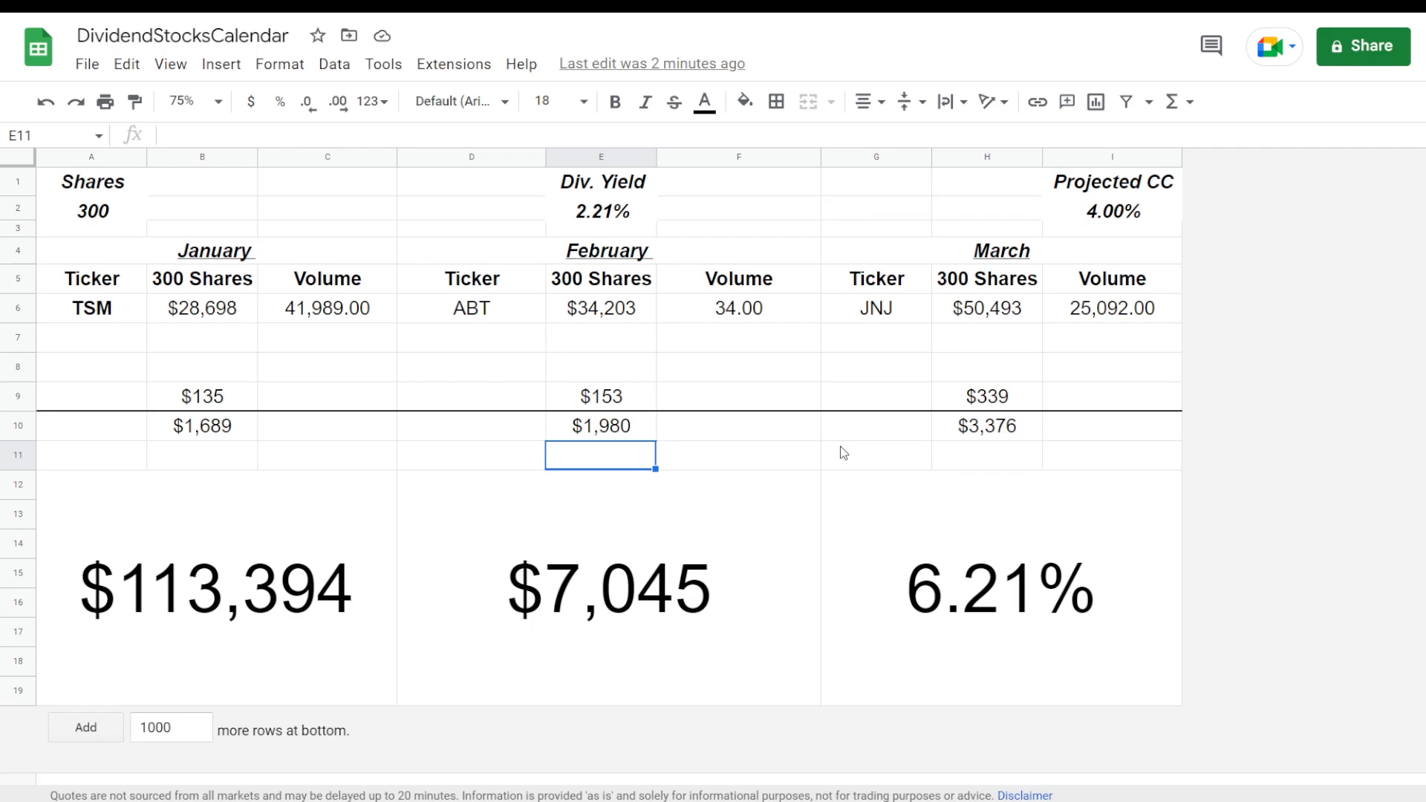
{"action": "left_click", "coordinate": [854, 462]}
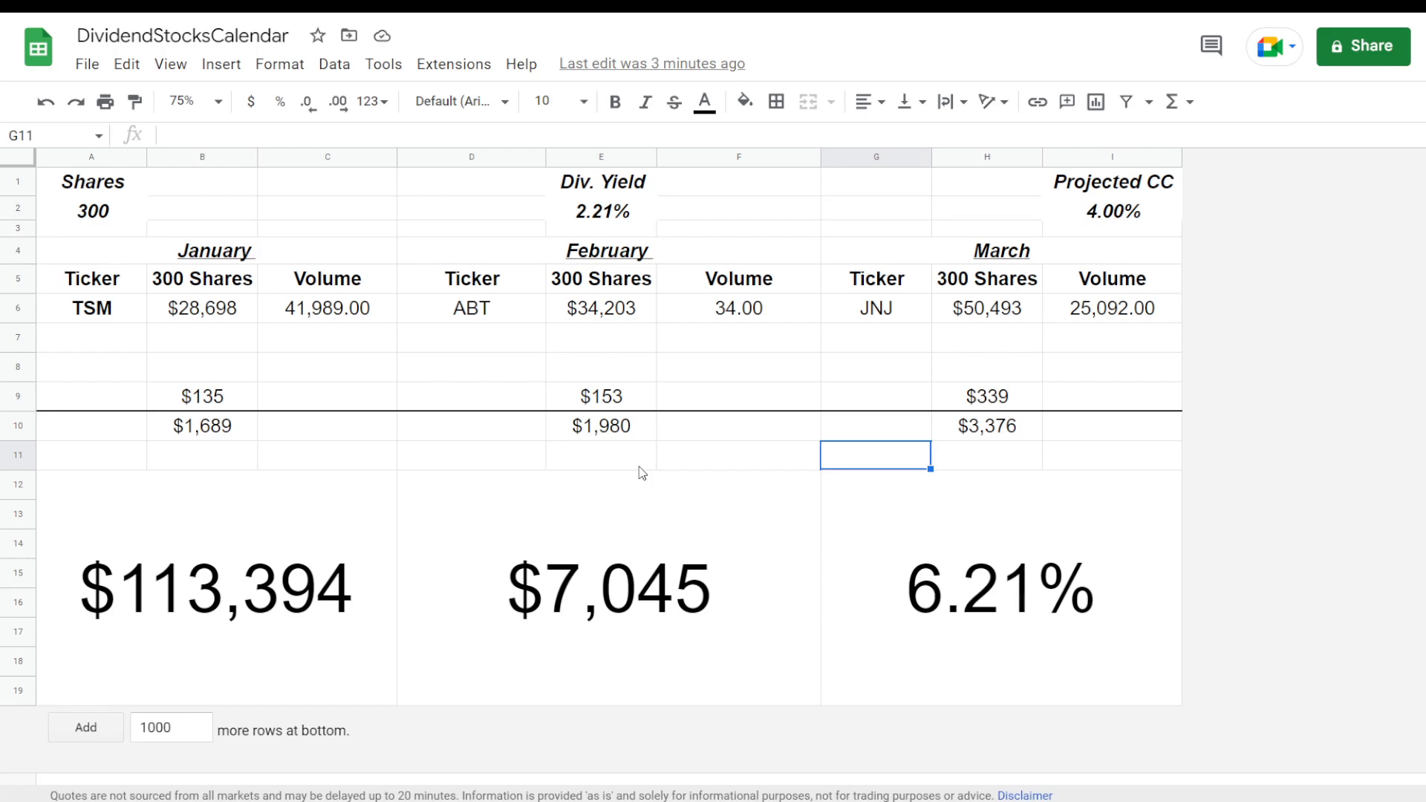
{"action": "left_click", "coordinate": [671, 466]}
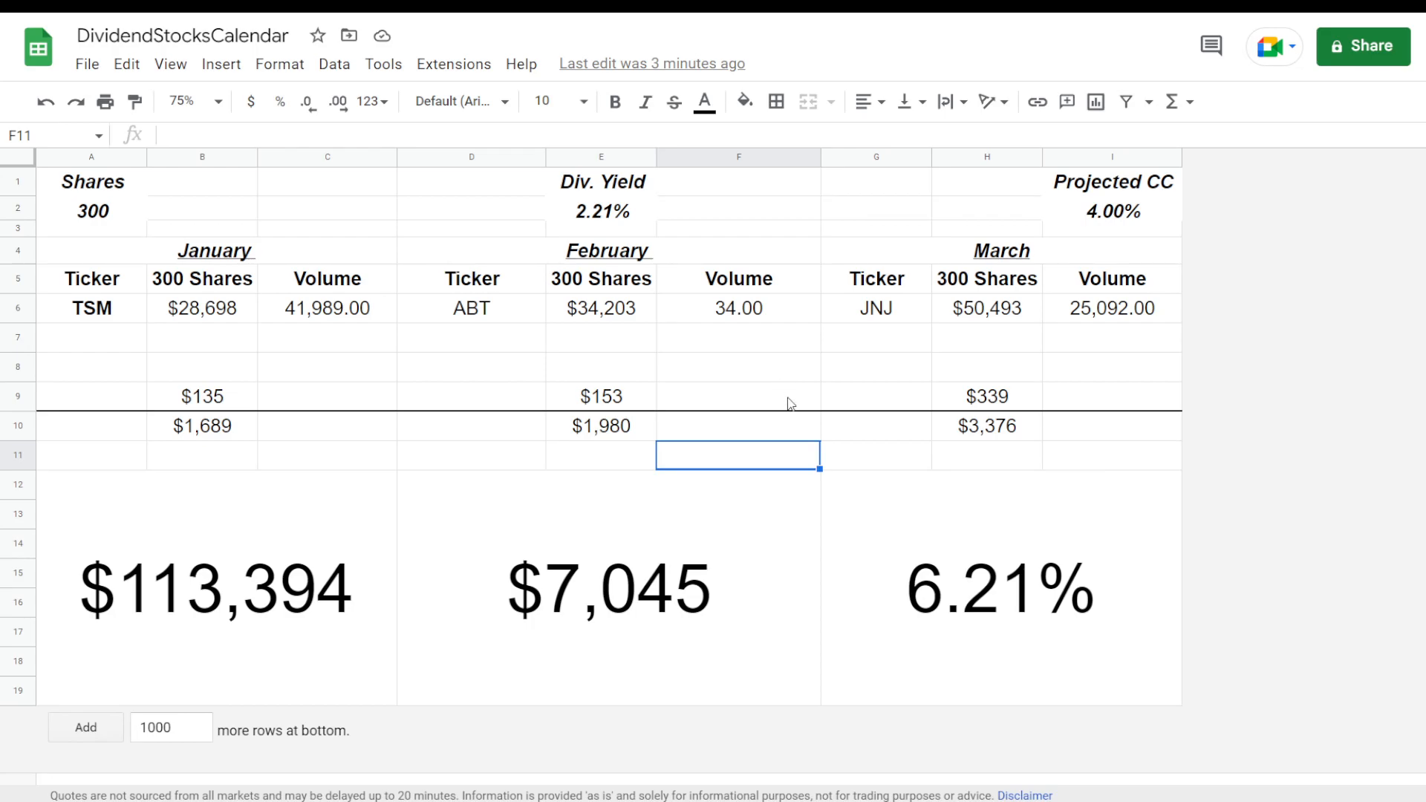
{"action": "left_click", "coordinate": [798, 372]}
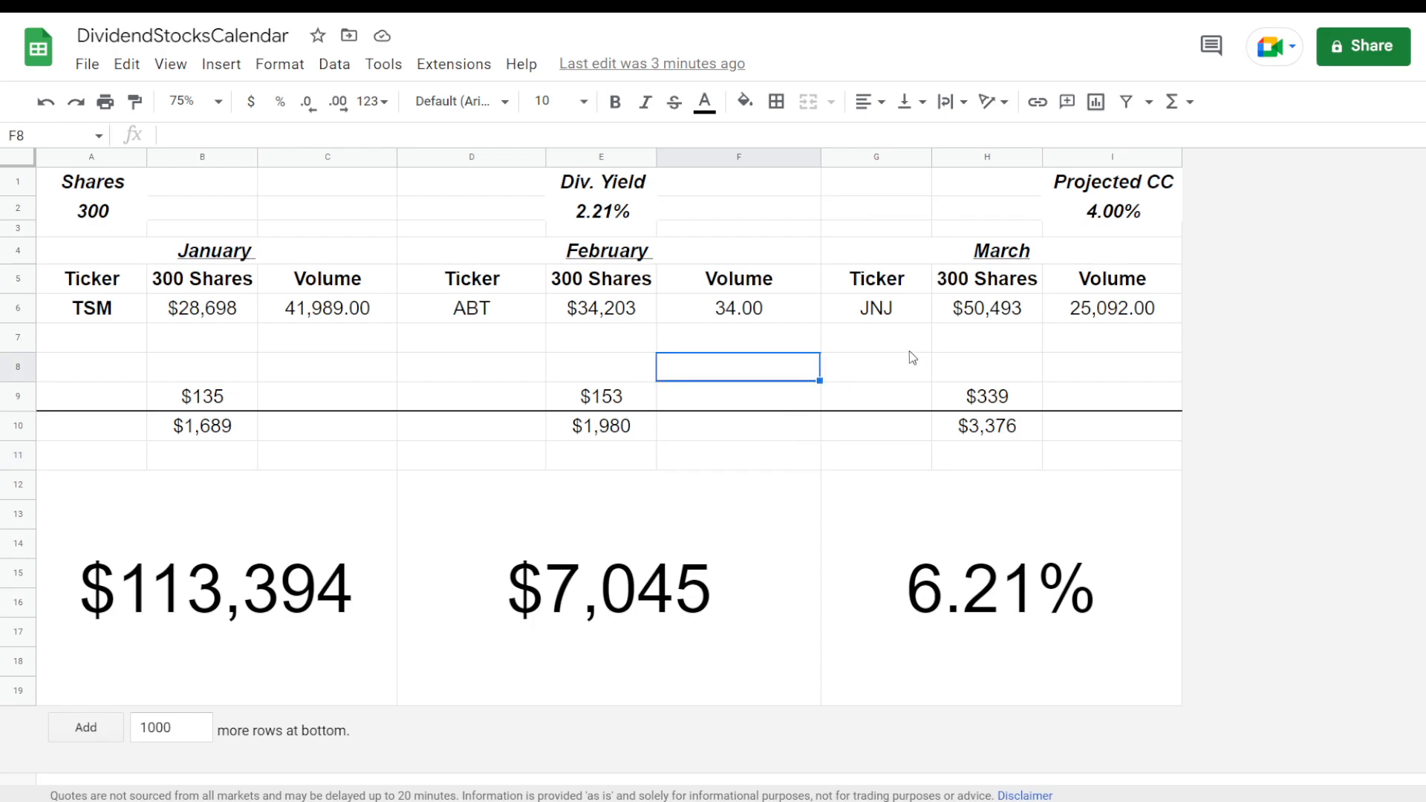
{"action": "left_click", "coordinate": [893, 313]}
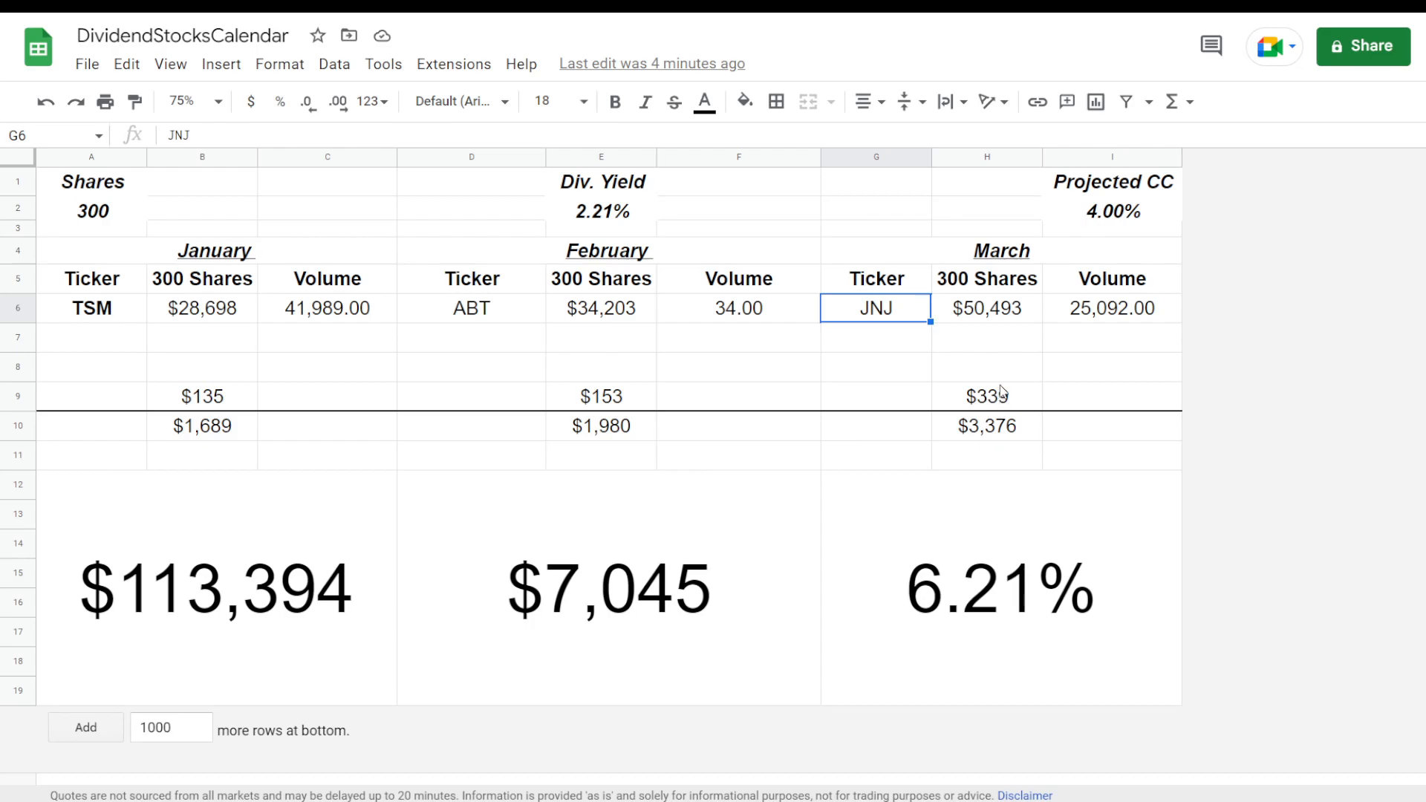
List the tickers XLK, XLRE and XLF in G7:G9 beneath JNJ in the March section.
{"action": "left_click", "coordinate": [867, 326]}
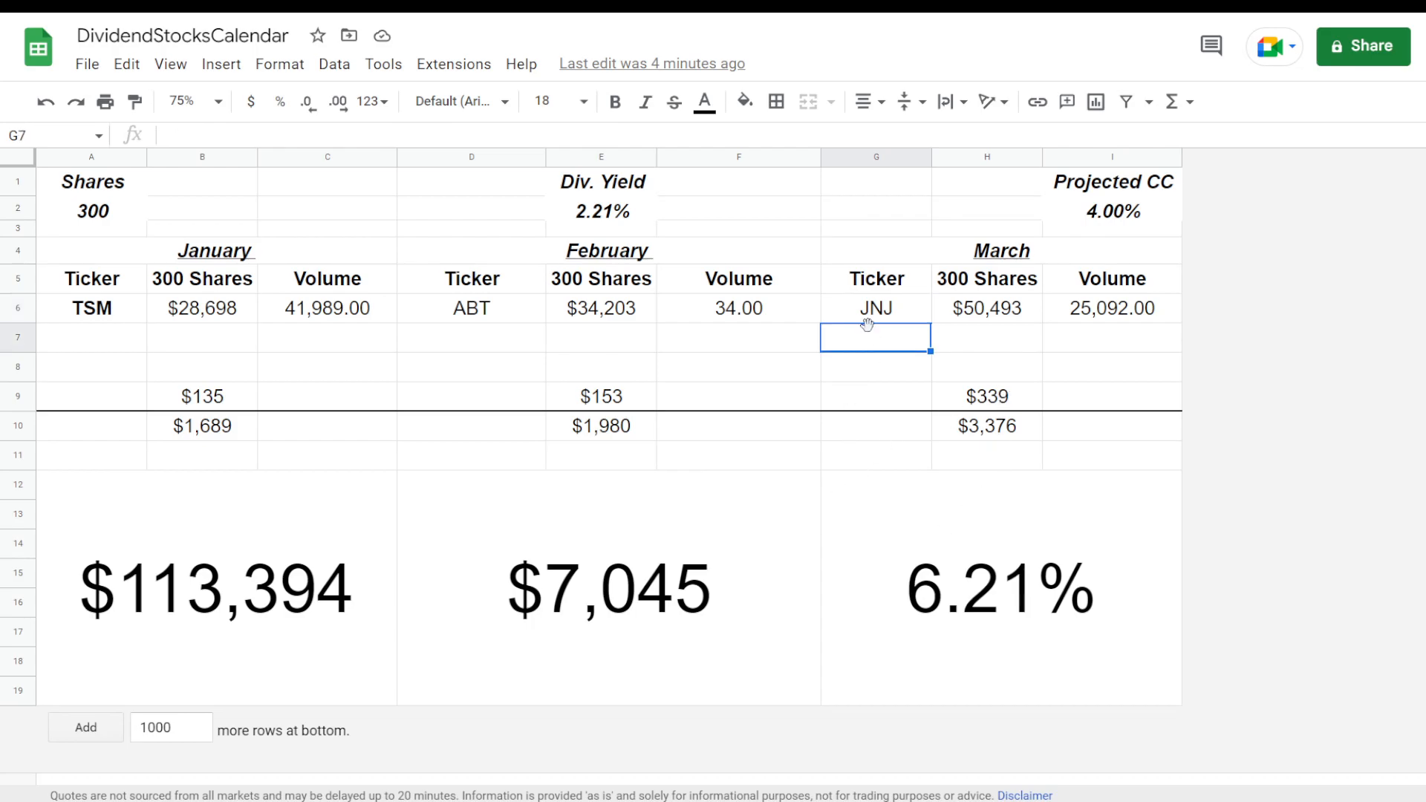
{"action": "type", "text": "xkl"}
{"action": "key", "text": "Return"}
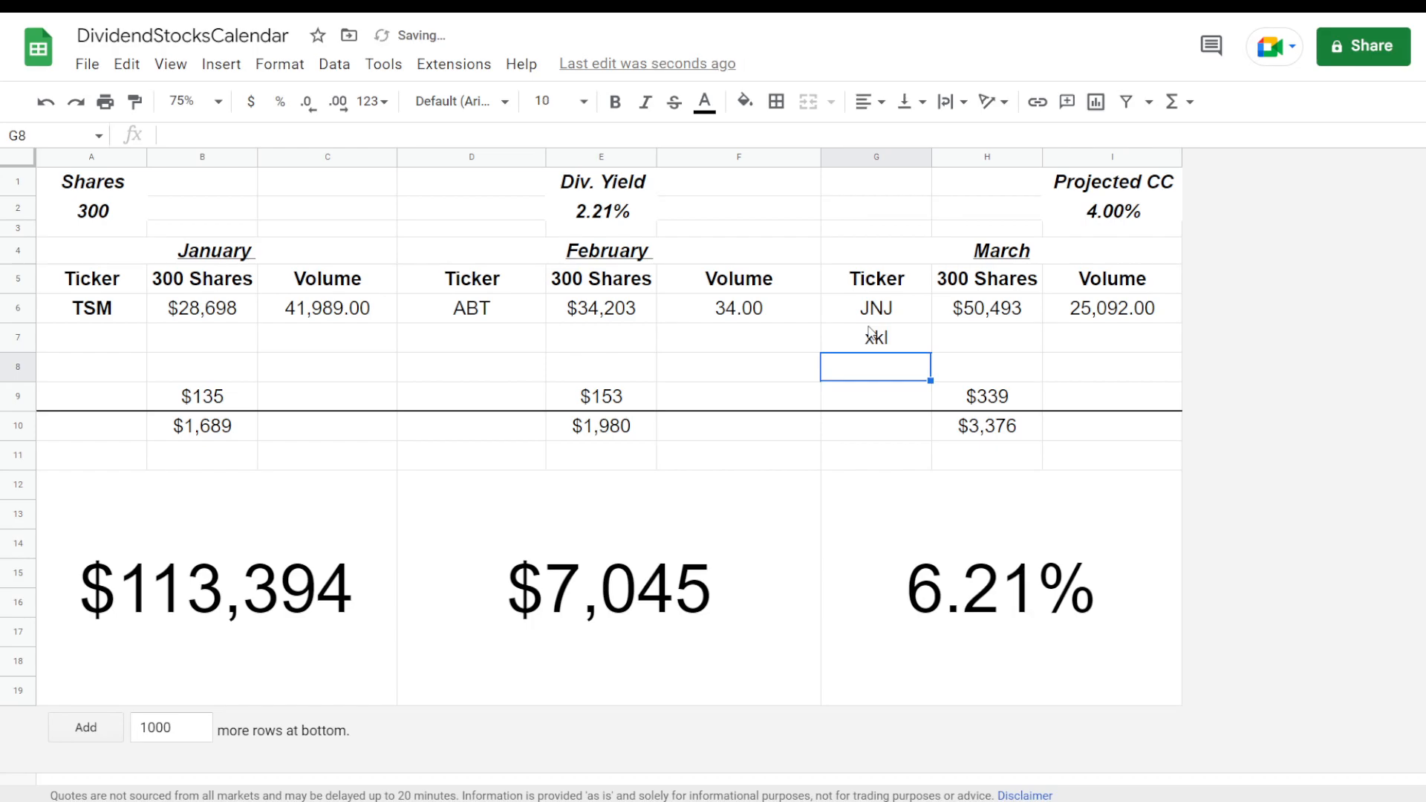
{"action": "left_click", "coordinate": [871, 332]}
{"action": "type", "text": "XLK"}
{"action": "key", "text": "Return"}
{"action": "type", "text": "XLR"}
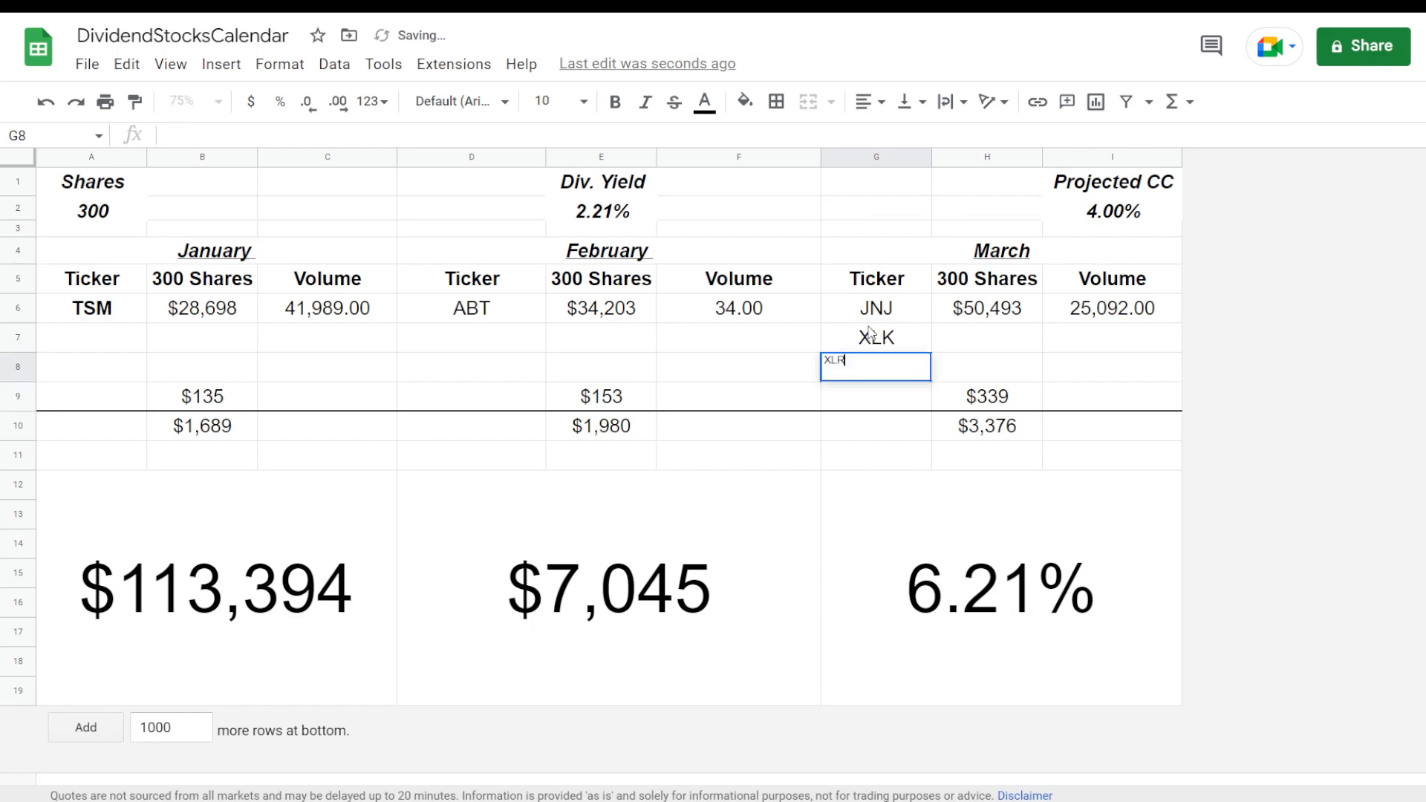
{"action": "type", "text": "E"}
{"action": "key", "text": "Return"}
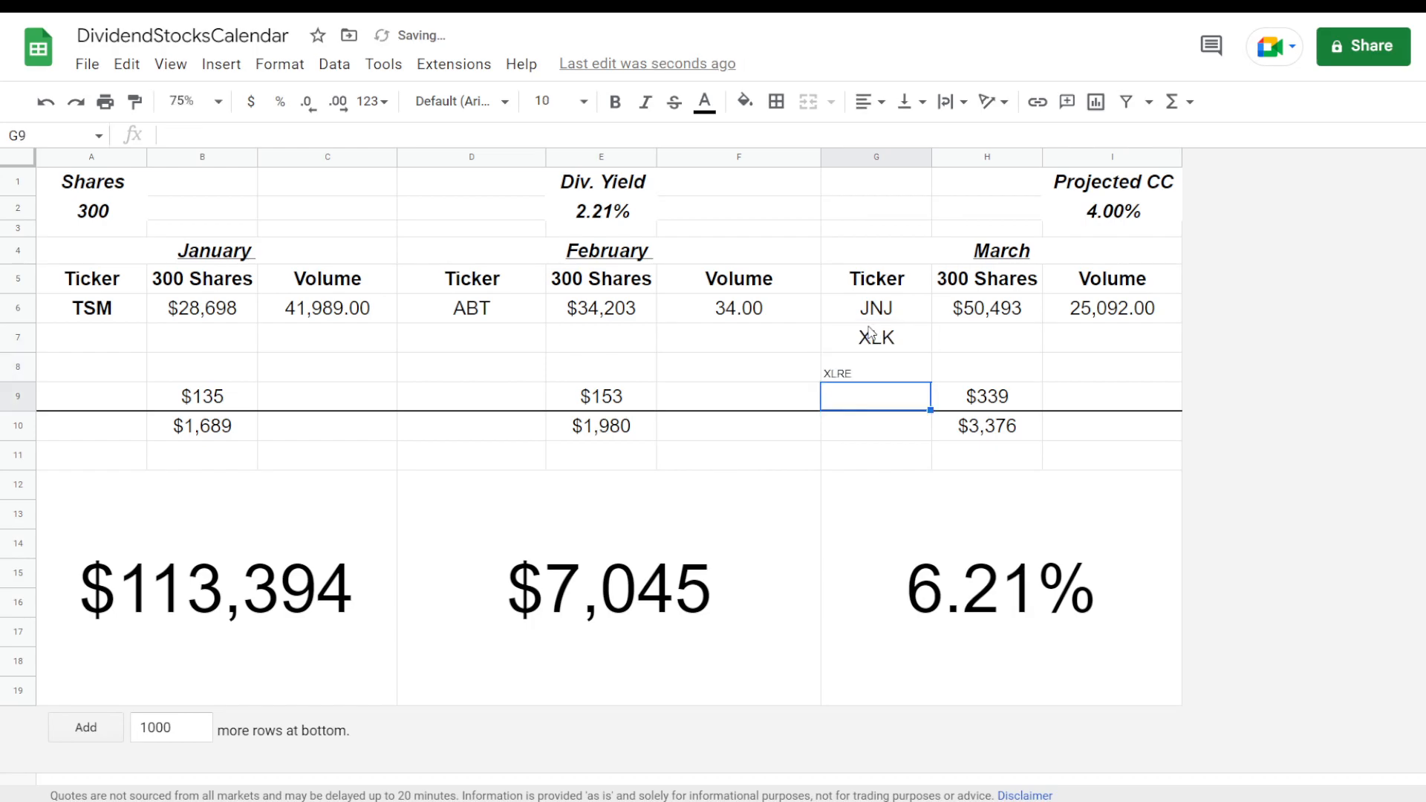
{"action": "type", "text": "XLF"}
{"action": "key", "text": "Return"}
Clear the three added tickers from G7:G9 in the March section.
{"action": "key", "text": "Up"}
{"action": "left_click", "coordinate": [867, 325], "text": "shift"}
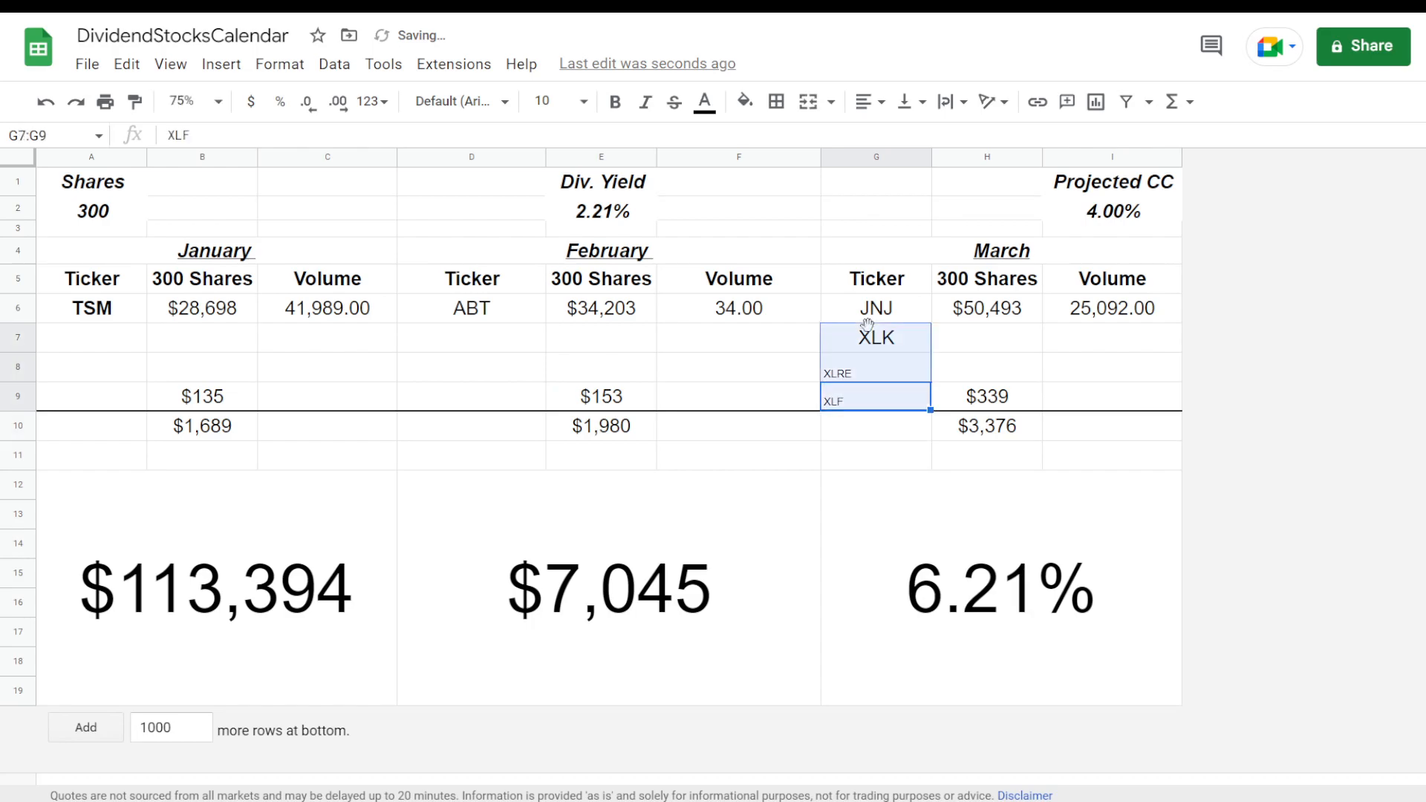
{"action": "key", "text": "Delete"}
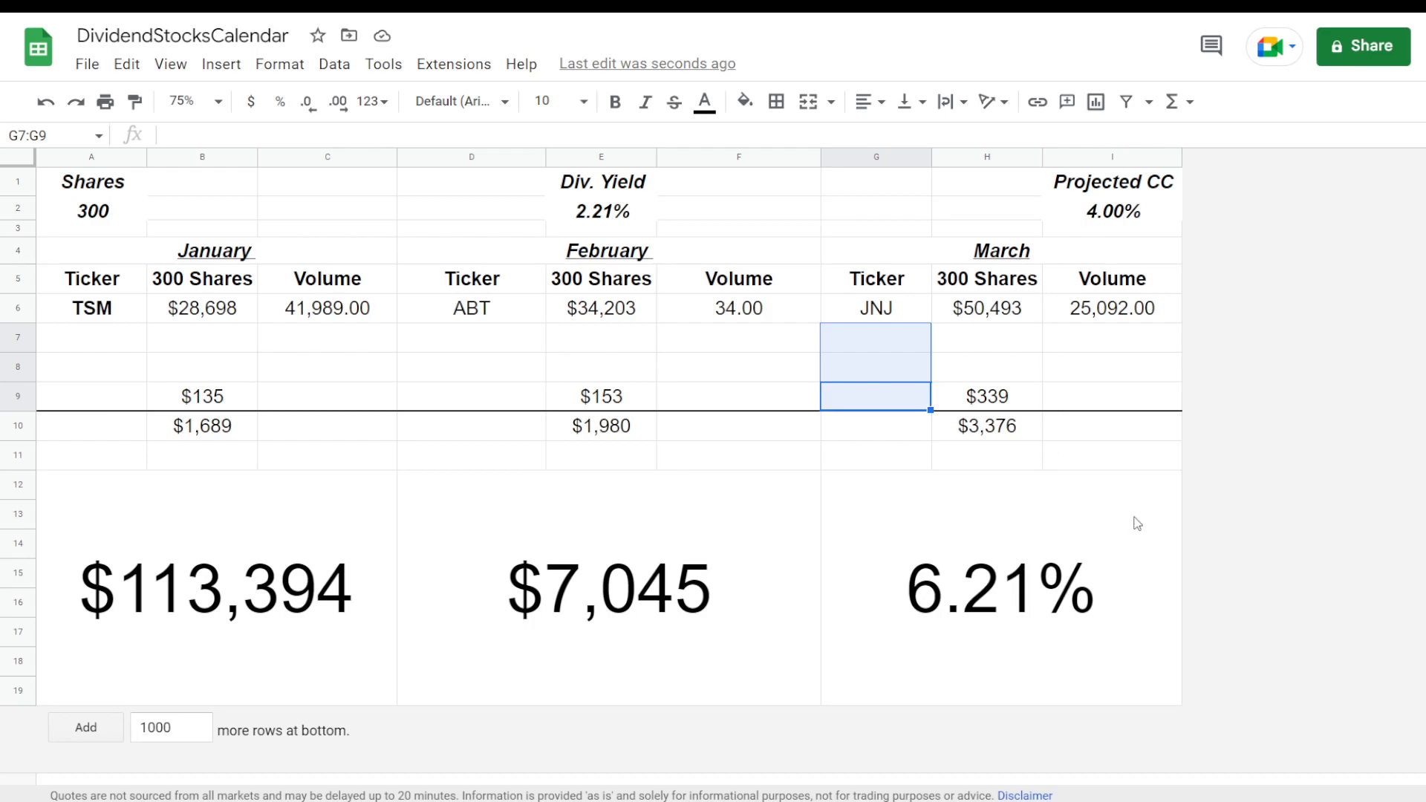
{"action": "left_click", "coordinate": [982, 363]}
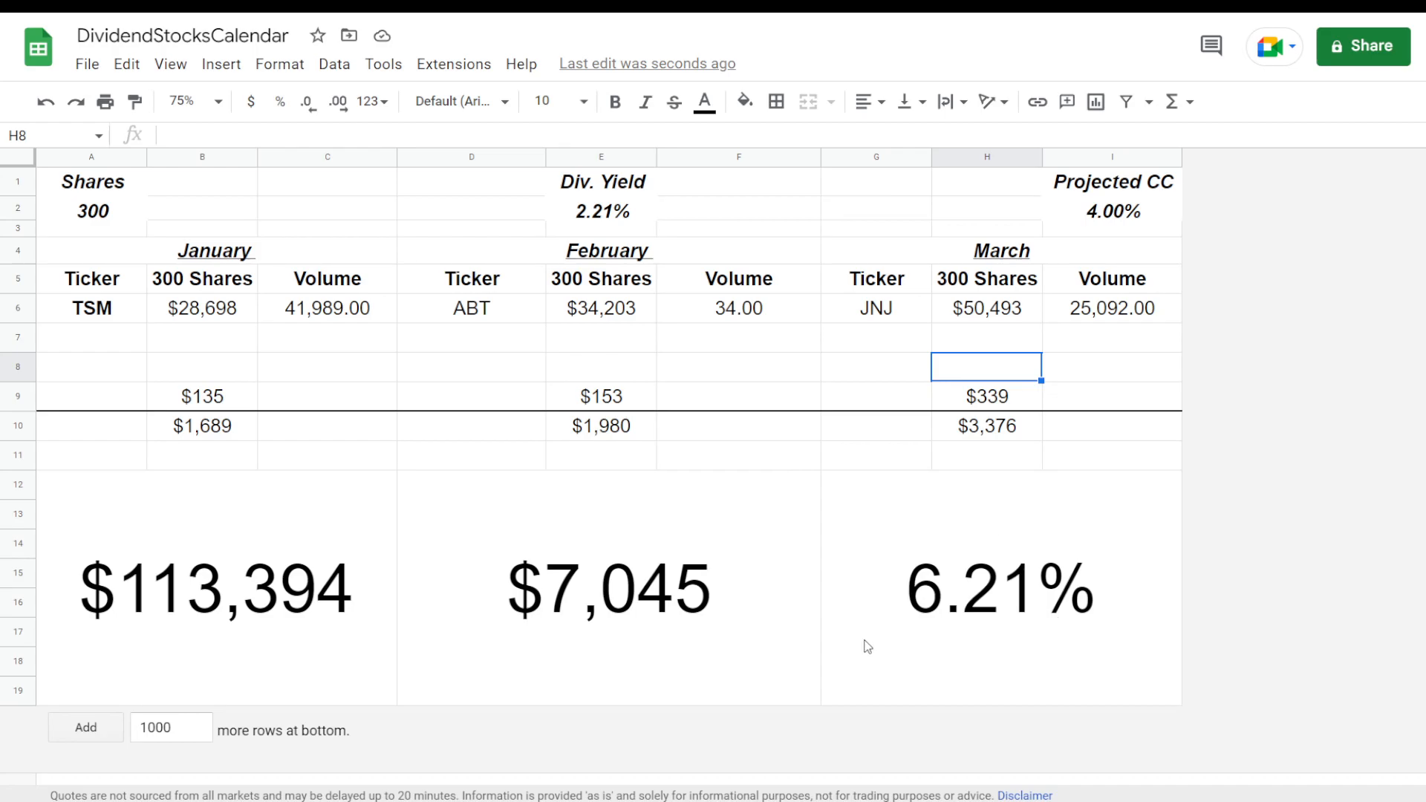
Inspect the income formulas in row 10 for January, February and March.
{"action": "left_click", "coordinate": [160, 434]}
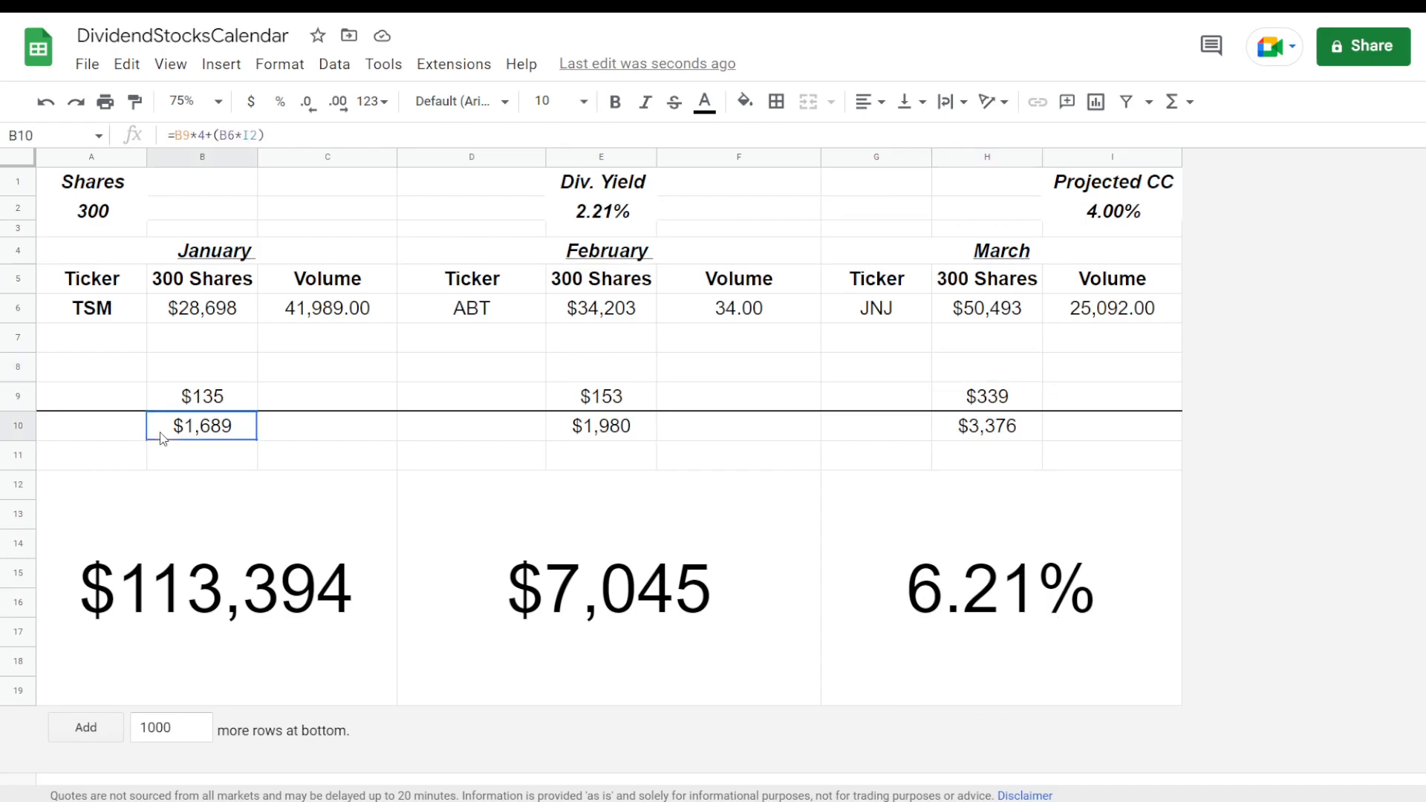
{"action": "left_click", "coordinate": [575, 434]}
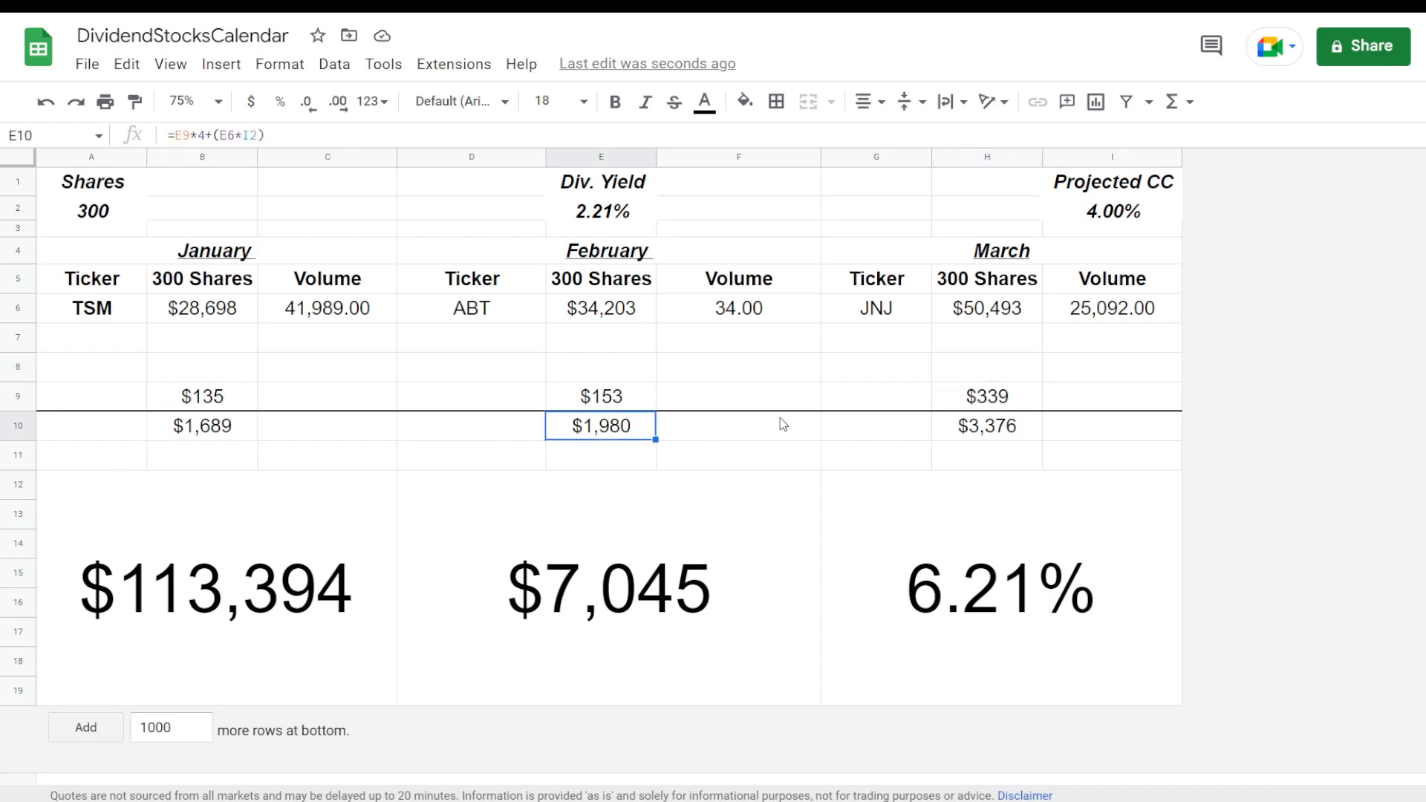
{"action": "left_click", "coordinate": [961, 436]}
{"action": "left_click", "coordinate": [643, 435]}
{"action": "left_click", "coordinate": [210, 435]}
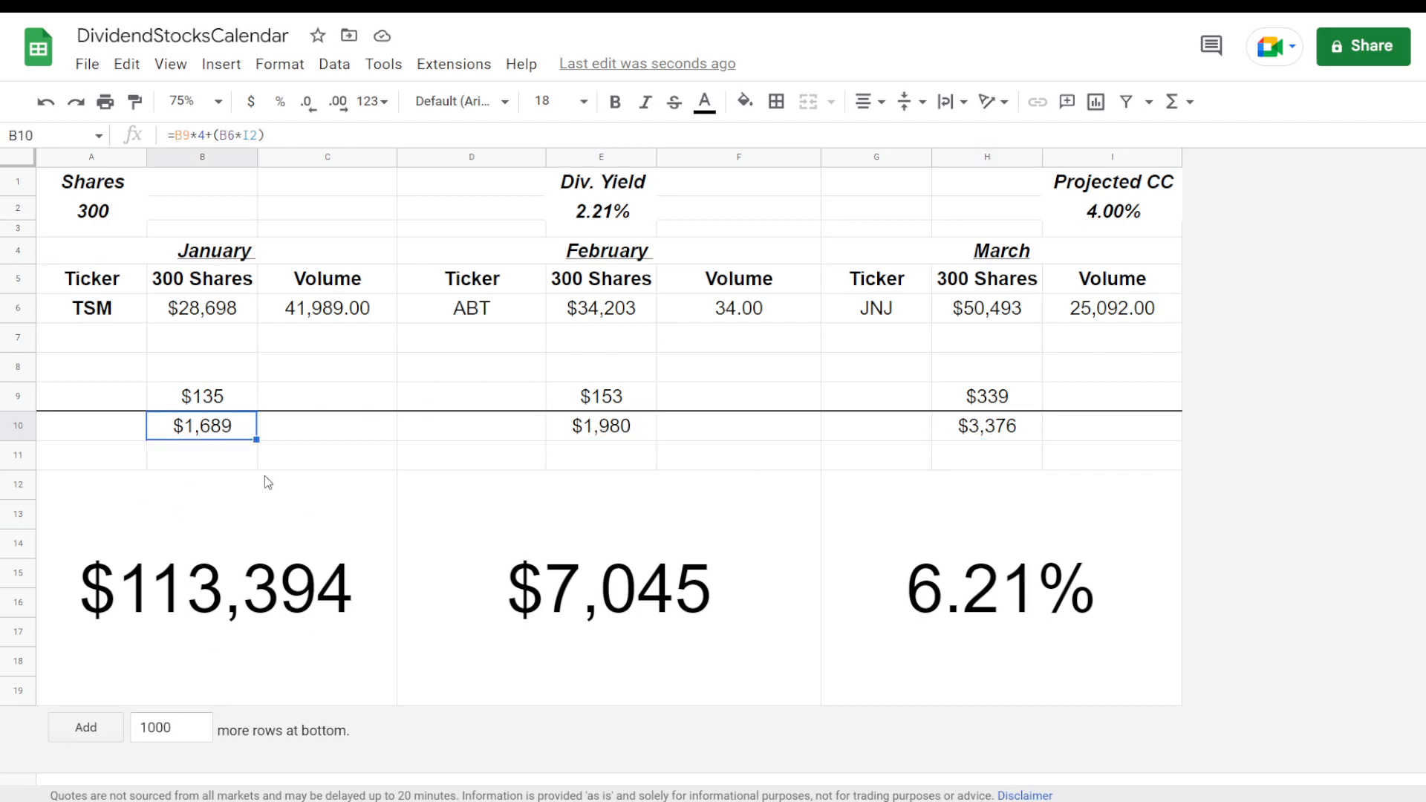
{"action": "left_click", "coordinate": [992, 601]}
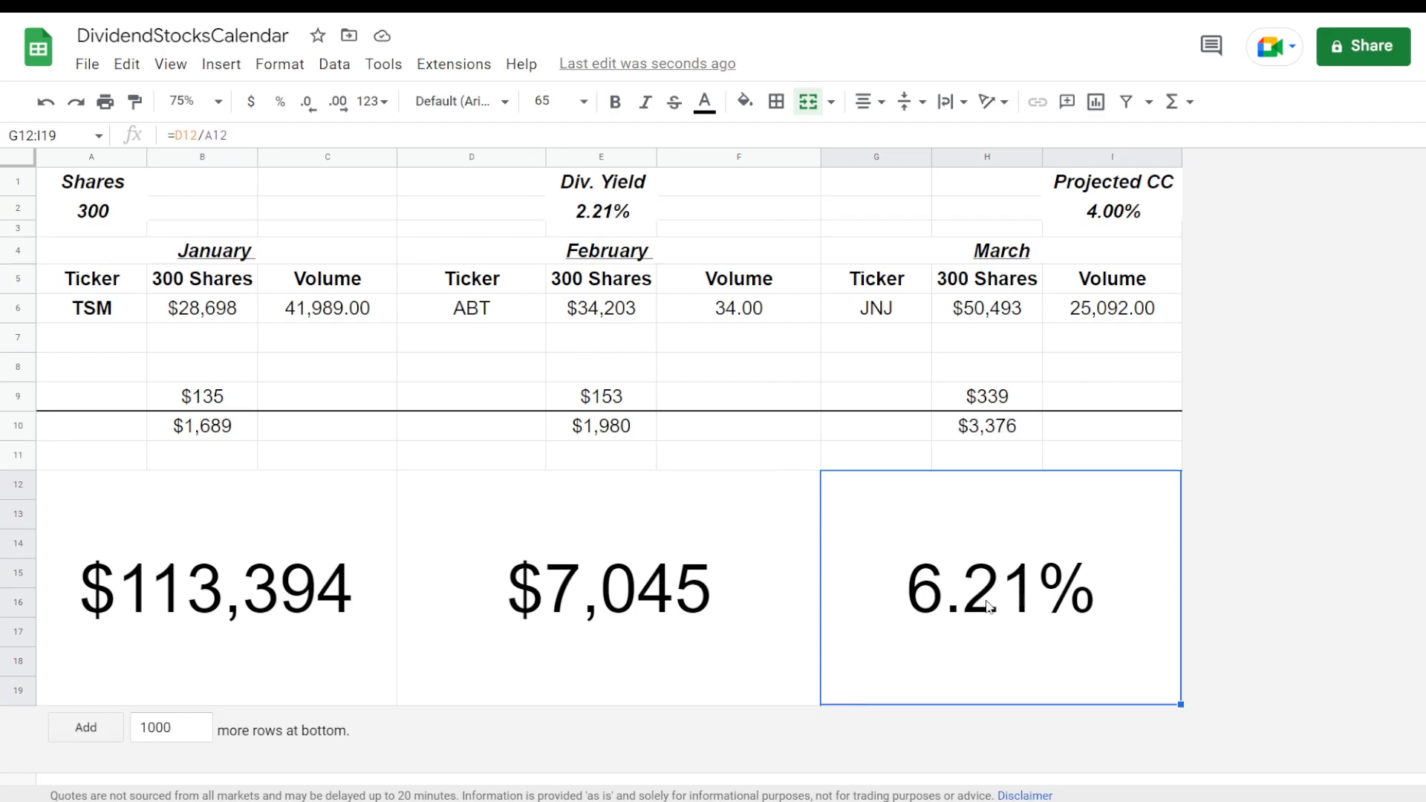
{"action": "type", "text": "4"}
{"action": "key", "text": "Return"}
{"action": "key", "text": "ctrl+z"}
Set the Projected CC rate in I2 to 1.79%.
{"action": "left_click", "coordinate": [1112, 213]}
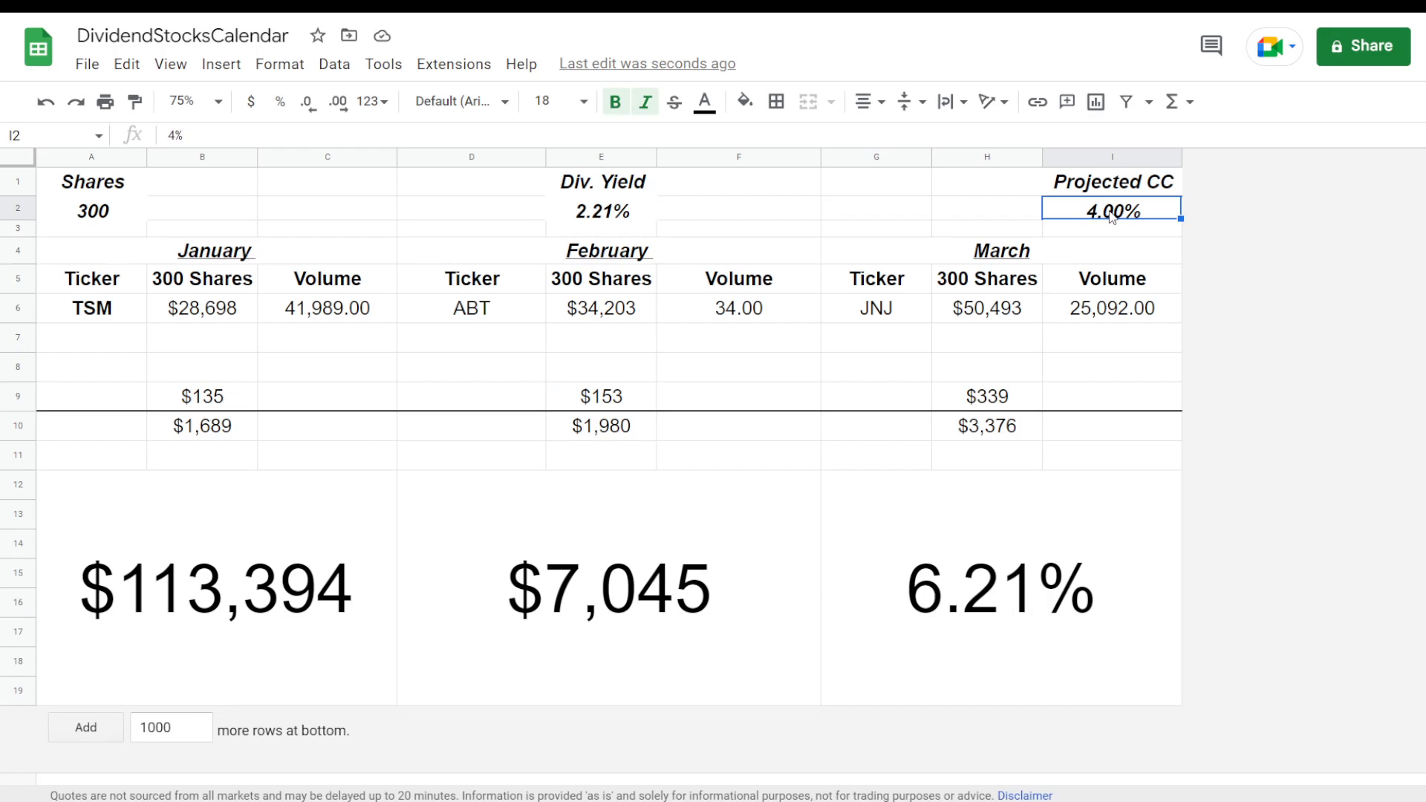
{"action": "type", "text": "1.79"}
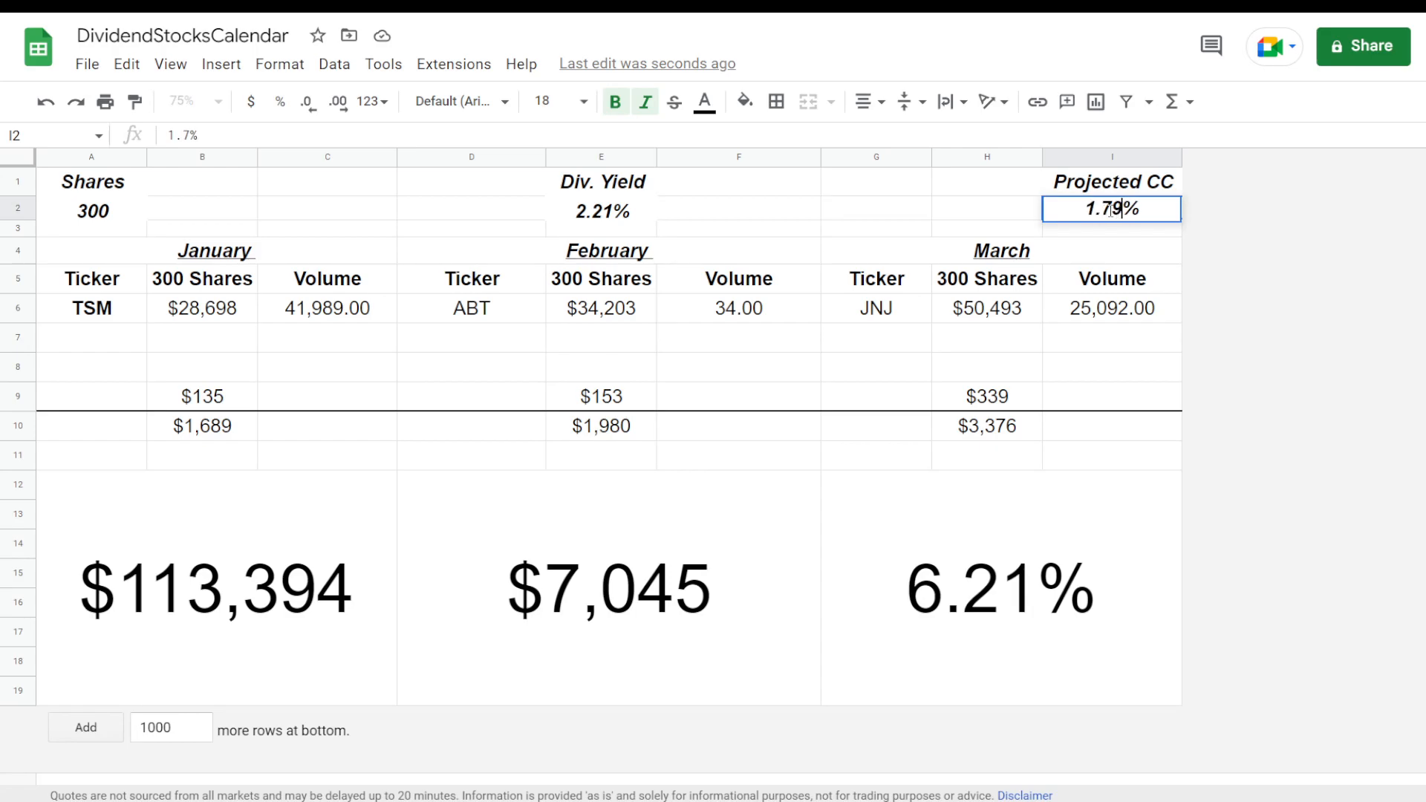
{"action": "key", "text": "Return"}
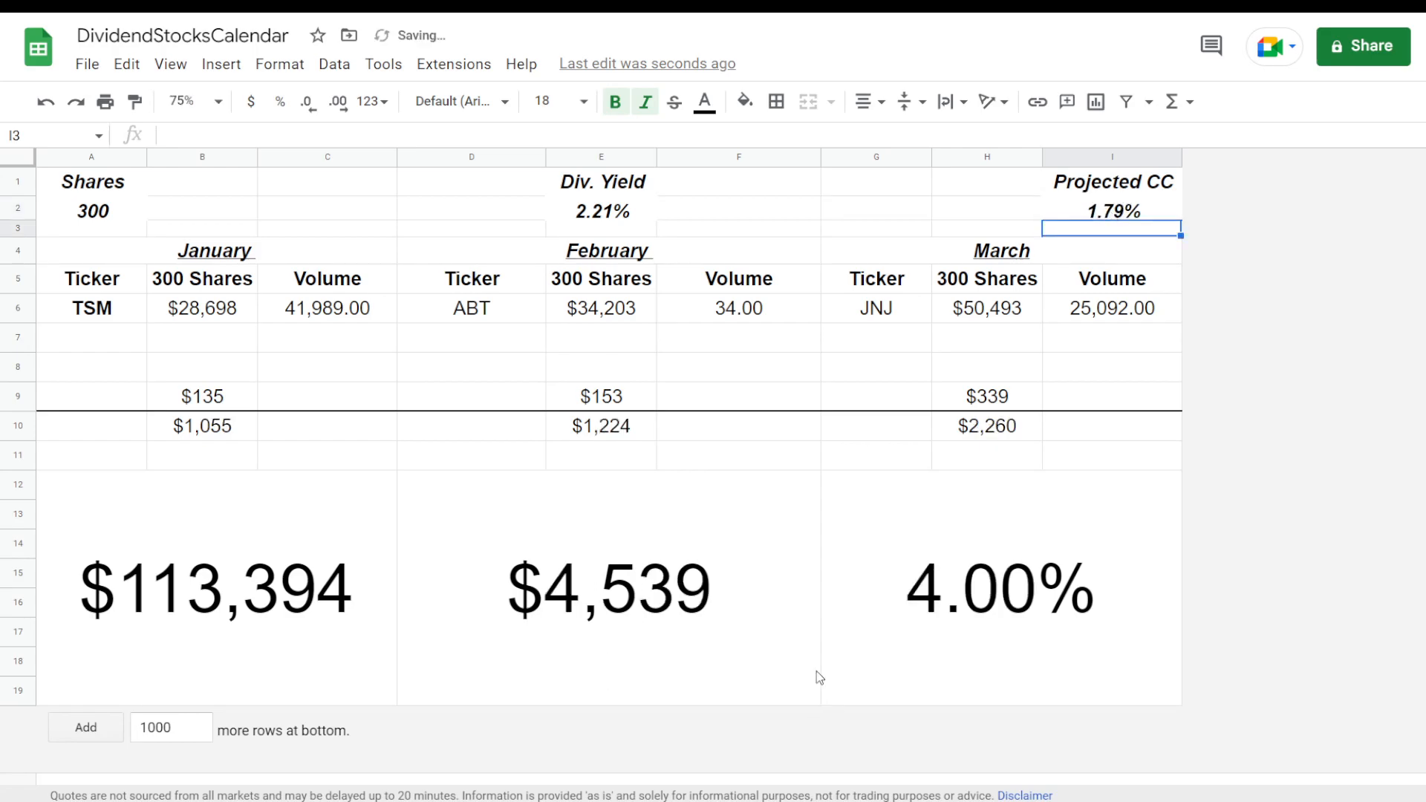
Compare the monthly income cells B10, E10 and H10 under the 1.79% projected covered call rate.
{"action": "left_click", "coordinate": [195, 431]}
{"action": "left_click", "coordinate": [615, 435]}
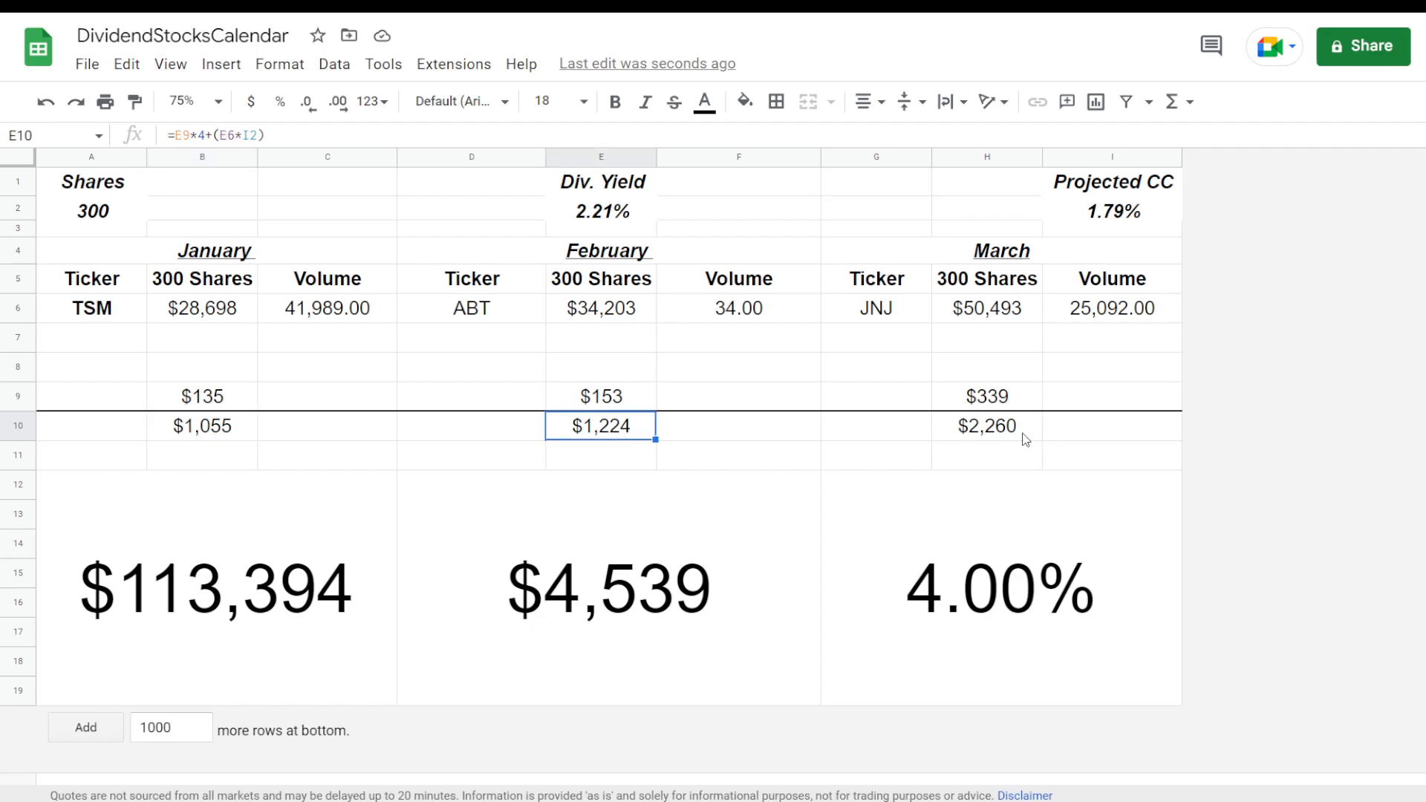
{"action": "left_click", "coordinate": [995, 438]}
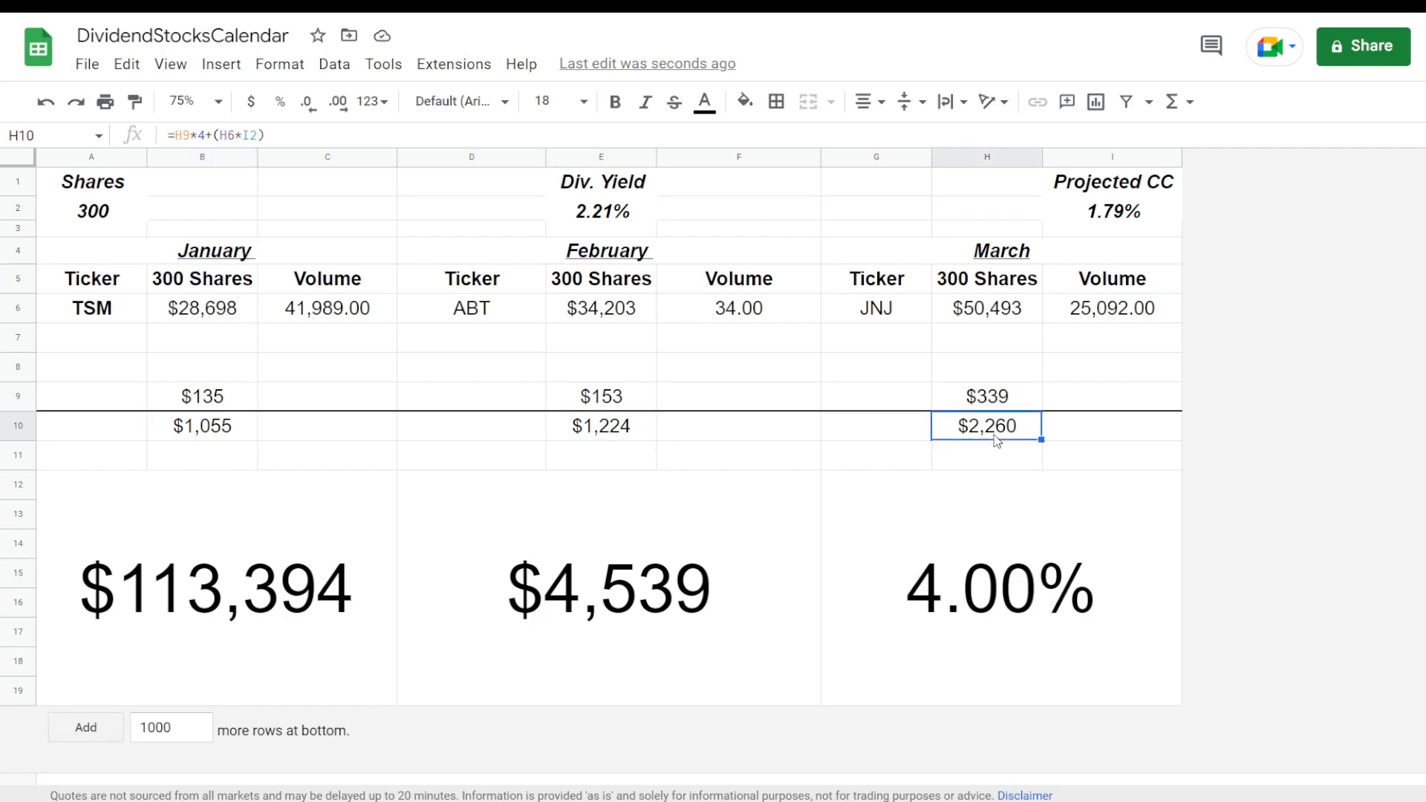
{"action": "left_click", "coordinate": [638, 427]}
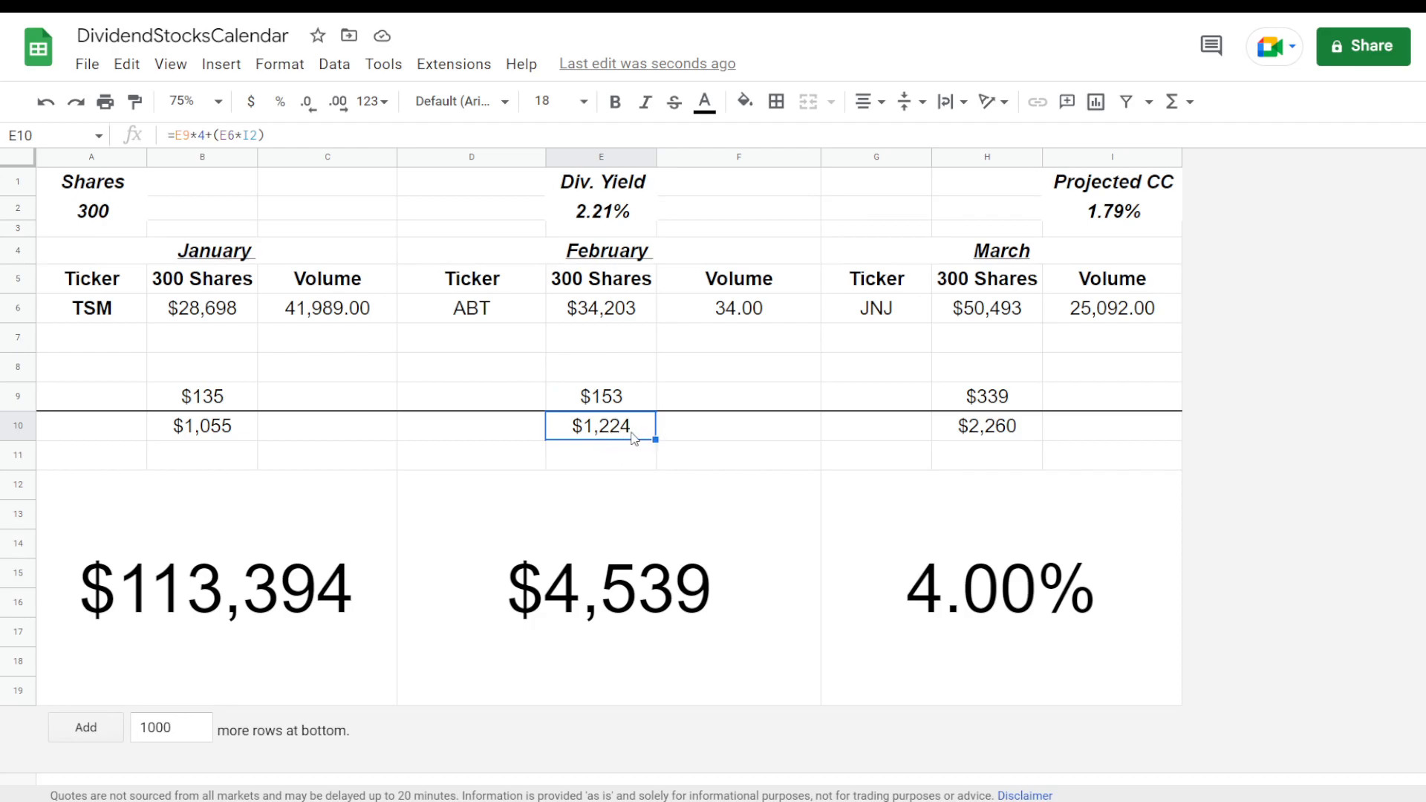
{"action": "left_click", "coordinate": [244, 433]}
{"action": "left_click", "coordinate": [626, 424]}
{"action": "left_click", "coordinate": [995, 435]}
{"action": "left_click", "coordinate": [212, 374]}
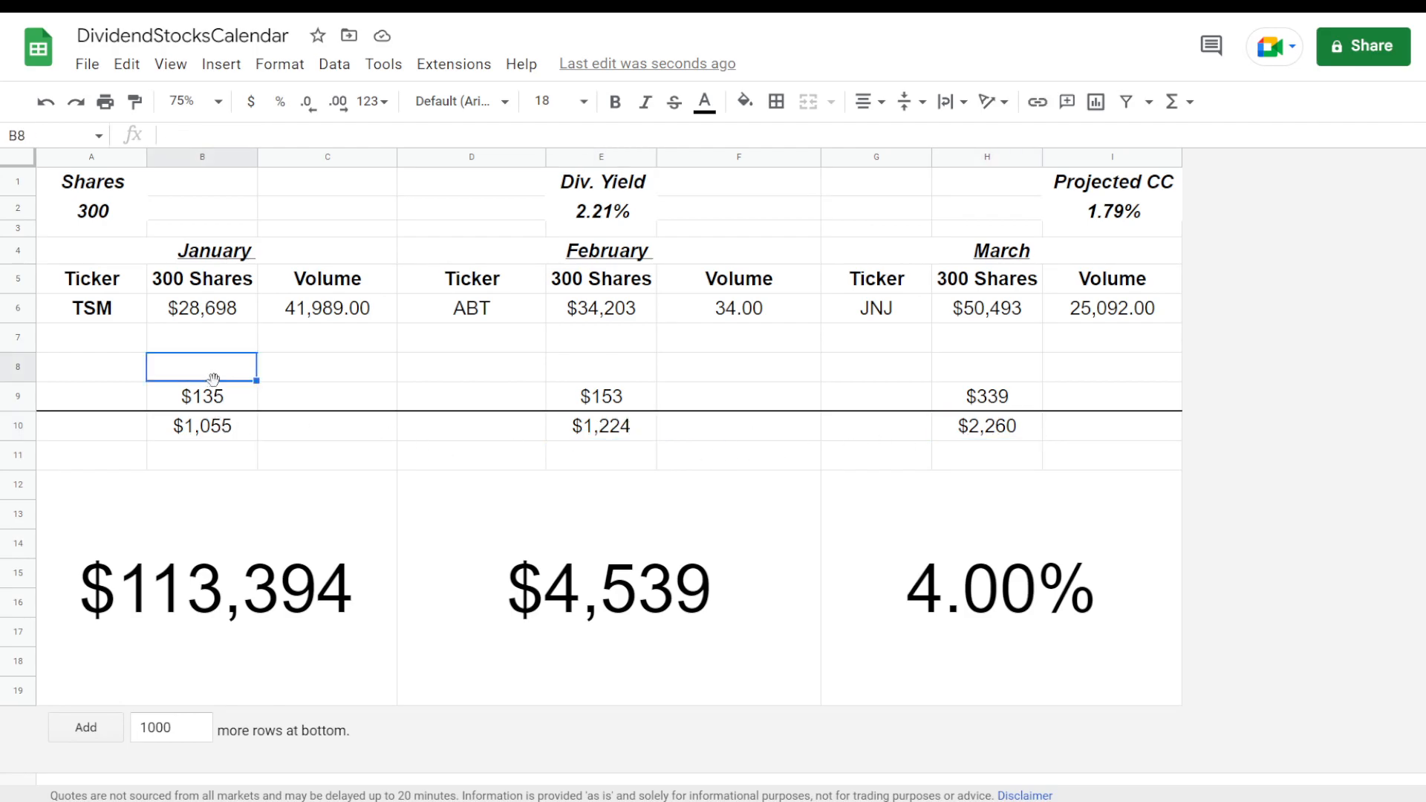
Inspect the dividend formulas in row 9 for January, February and March.
{"action": "left_click", "coordinate": [245, 396]}
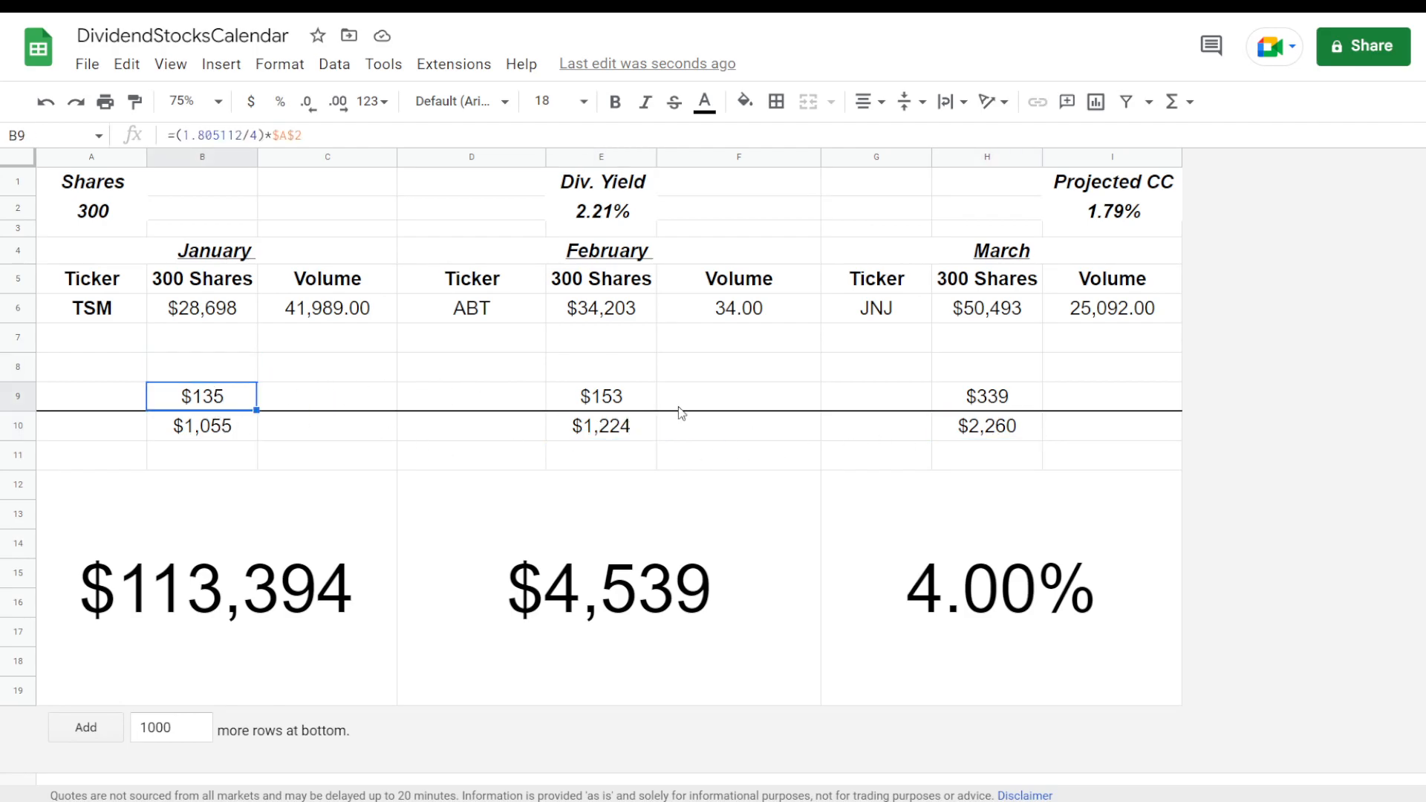
{"action": "left_click", "coordinate": [623, 405]}
{"action": "left_click", "coordinate": [1025, 393]}
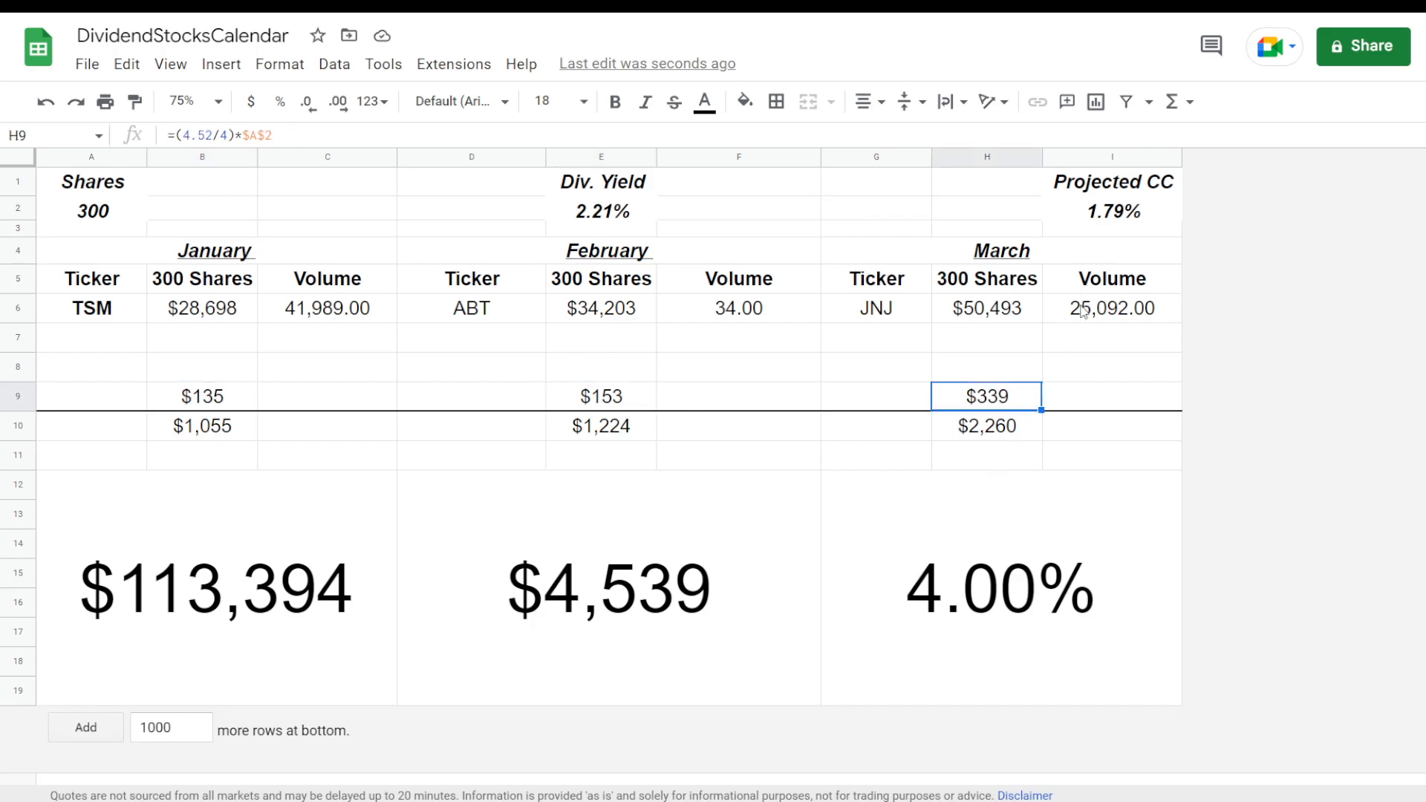
Undo the last Projected CC rate change in I2 and inspect the overall yield formula in G12.
{"action": "left_click", "coordinate": [852, 529]}
{"action": "key", "text": "ctrl+z"}
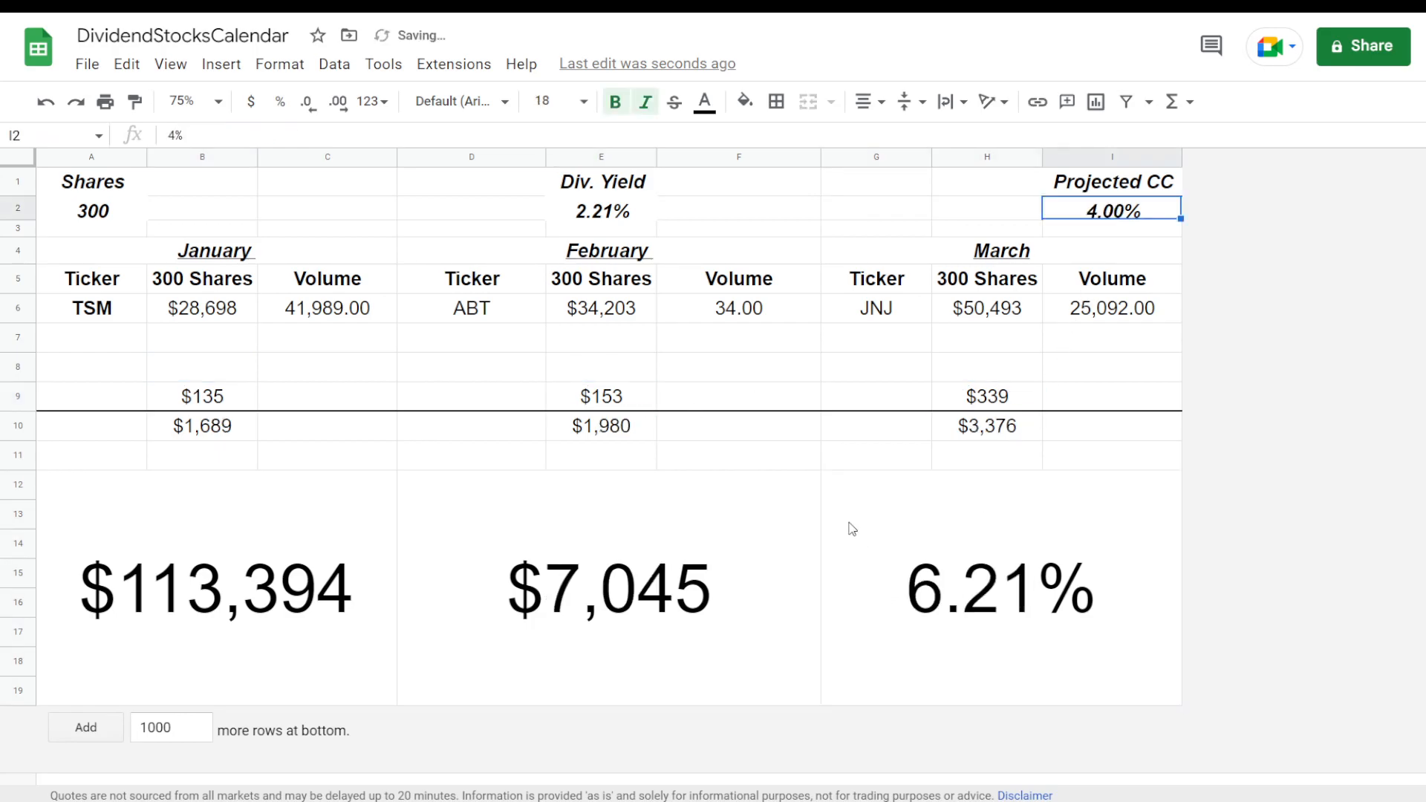
{"action": "left_click", "coordinate": [854, 525]}
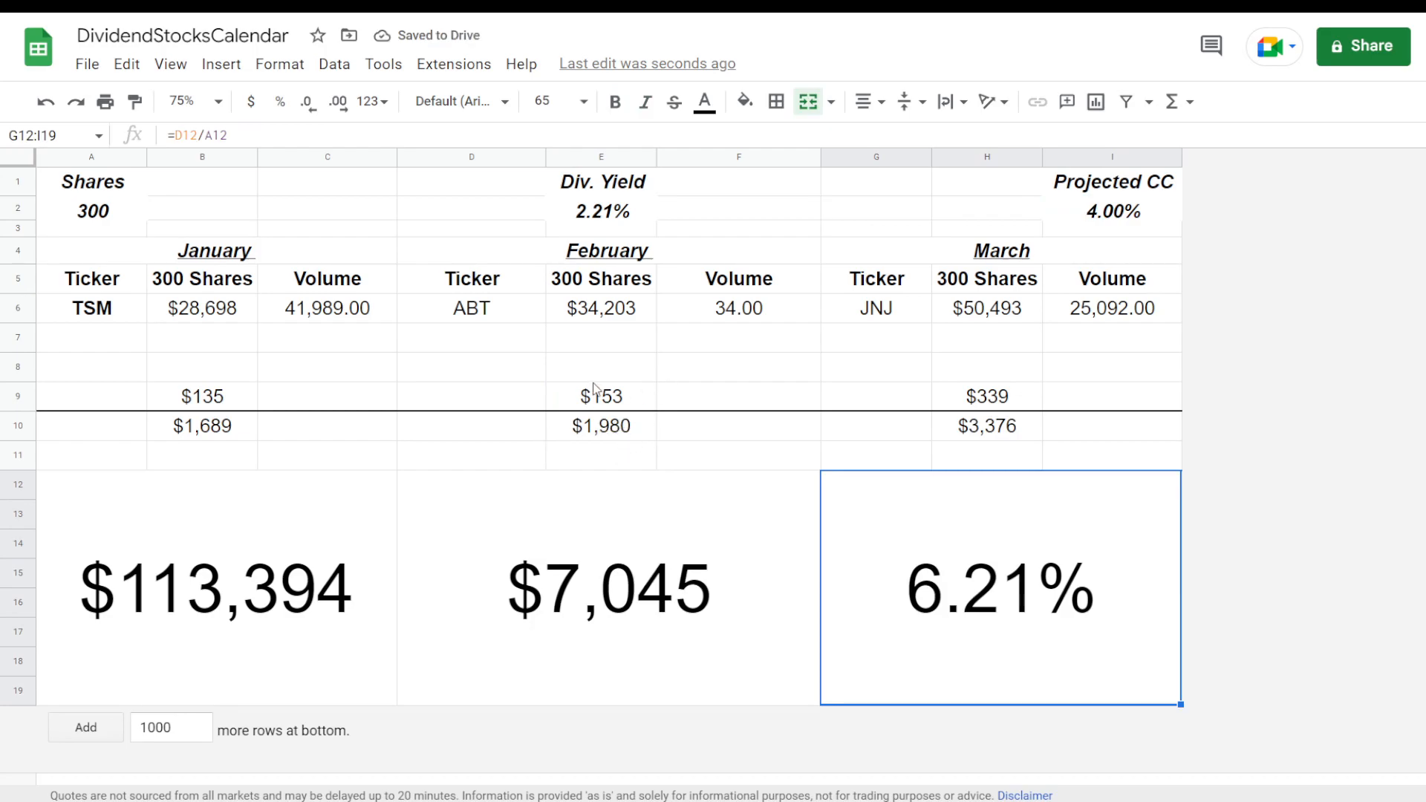
Insert a blank row above row 10, between the dividend amounts and the income totals.
{"action": "left_click", "coordinate": [197, 434]}
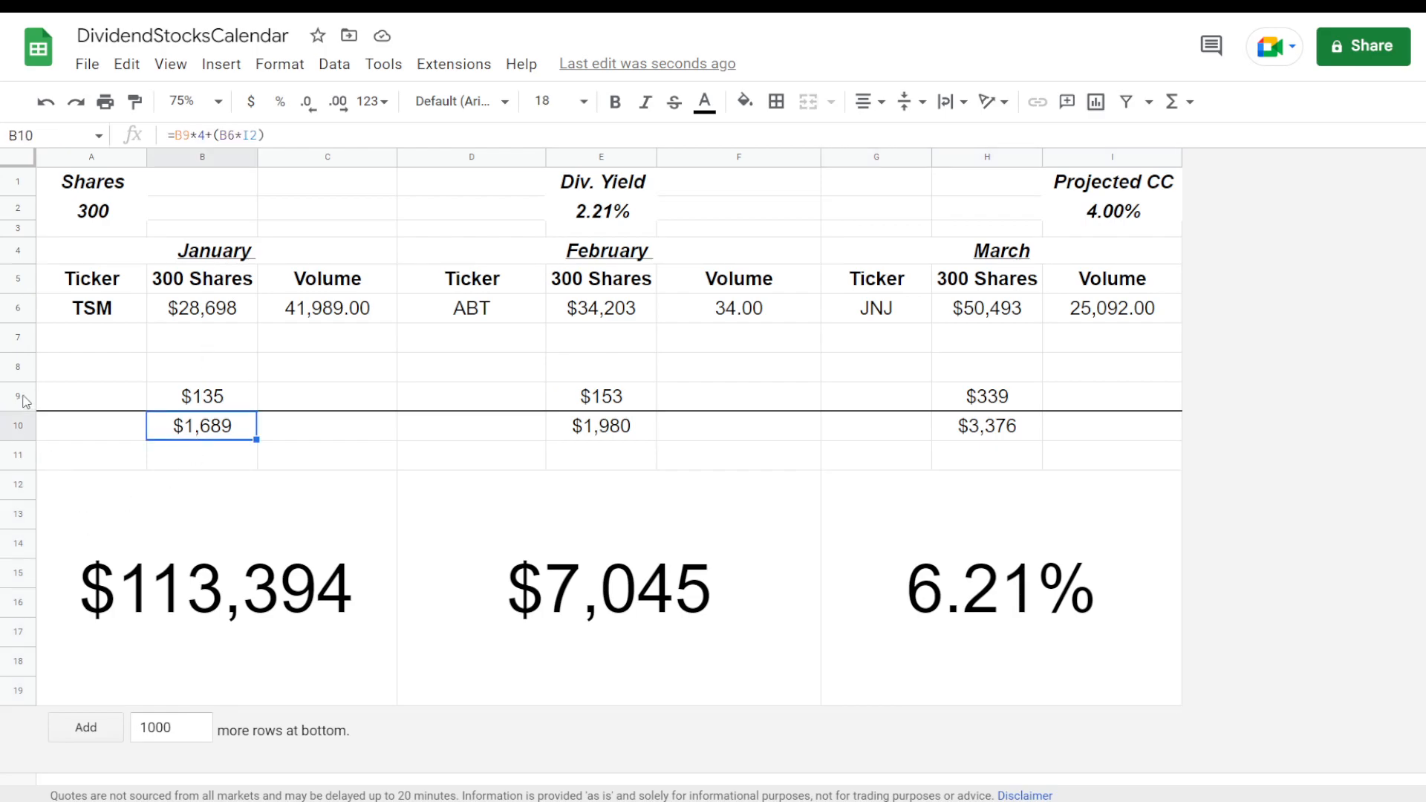
{"action": "right_click", "coordinate": [15, 427]}
{"action": "left_click", "coordinate": [178, 519]}
{"action": "left_click", "coordinate": [295, 468]}
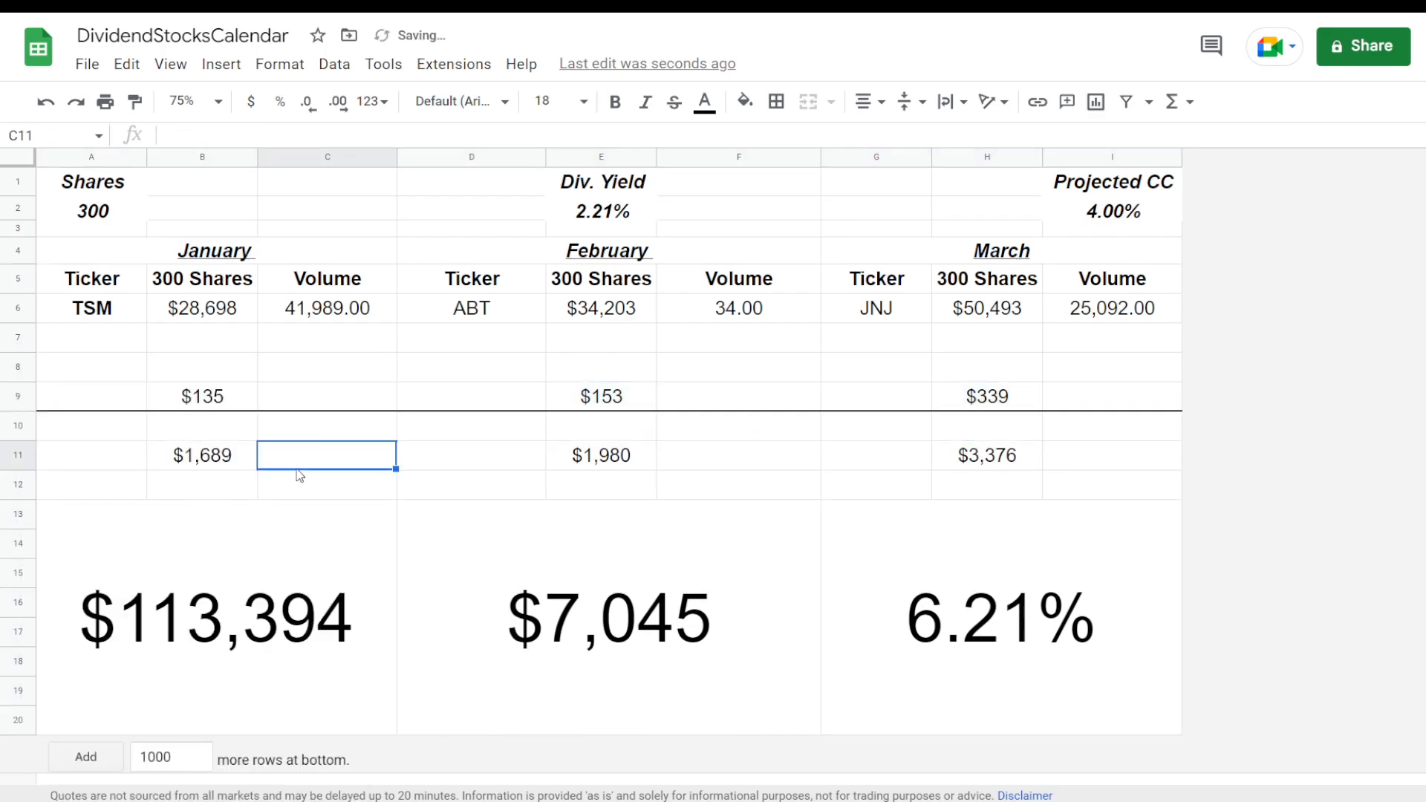
Clear the borders from row 9 without merging its cells.
{"action": "left_click", "coordinate": [22, 396]}
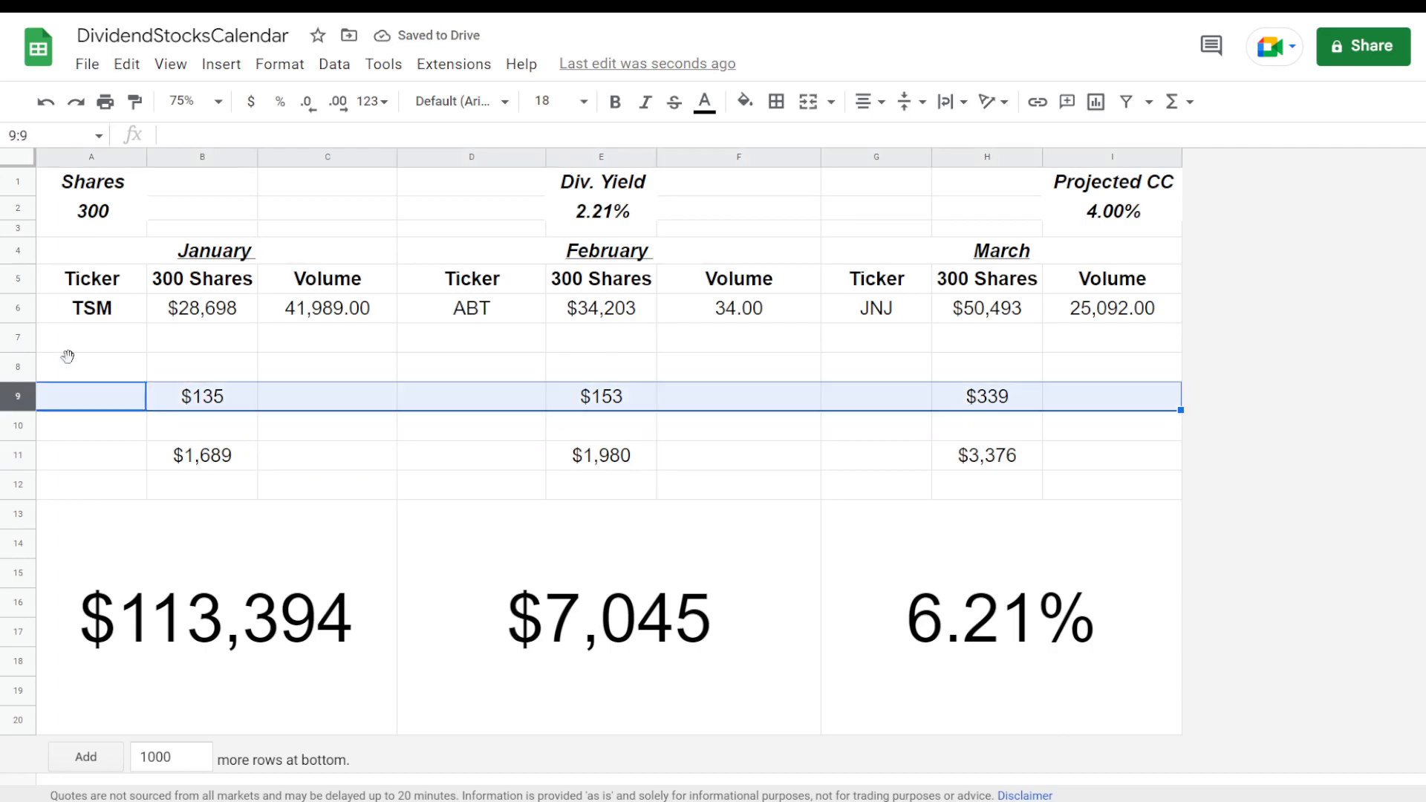
{"action": "left_click", "coordinate": [806, 102]}
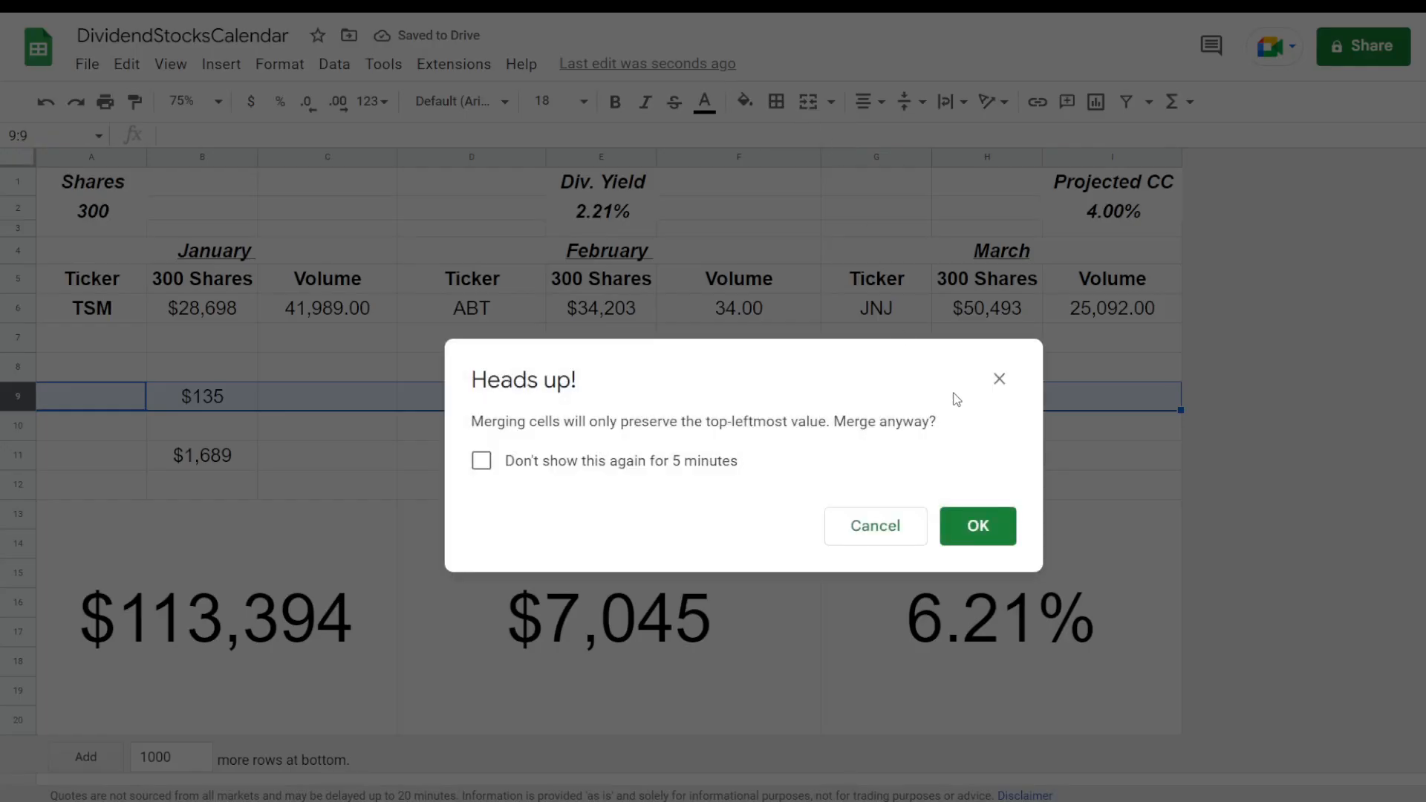
{"action": "left_click", "coordinate": [998, 379]}
{"action": "left_click", "coordinate": [777, 104]}
{"action": "left_click", "coordinate": [894, 181]}
{"action": "left_click", "coordinate": [243, 435]}
{"action": "left_click", "coordinate": [218, 486]}
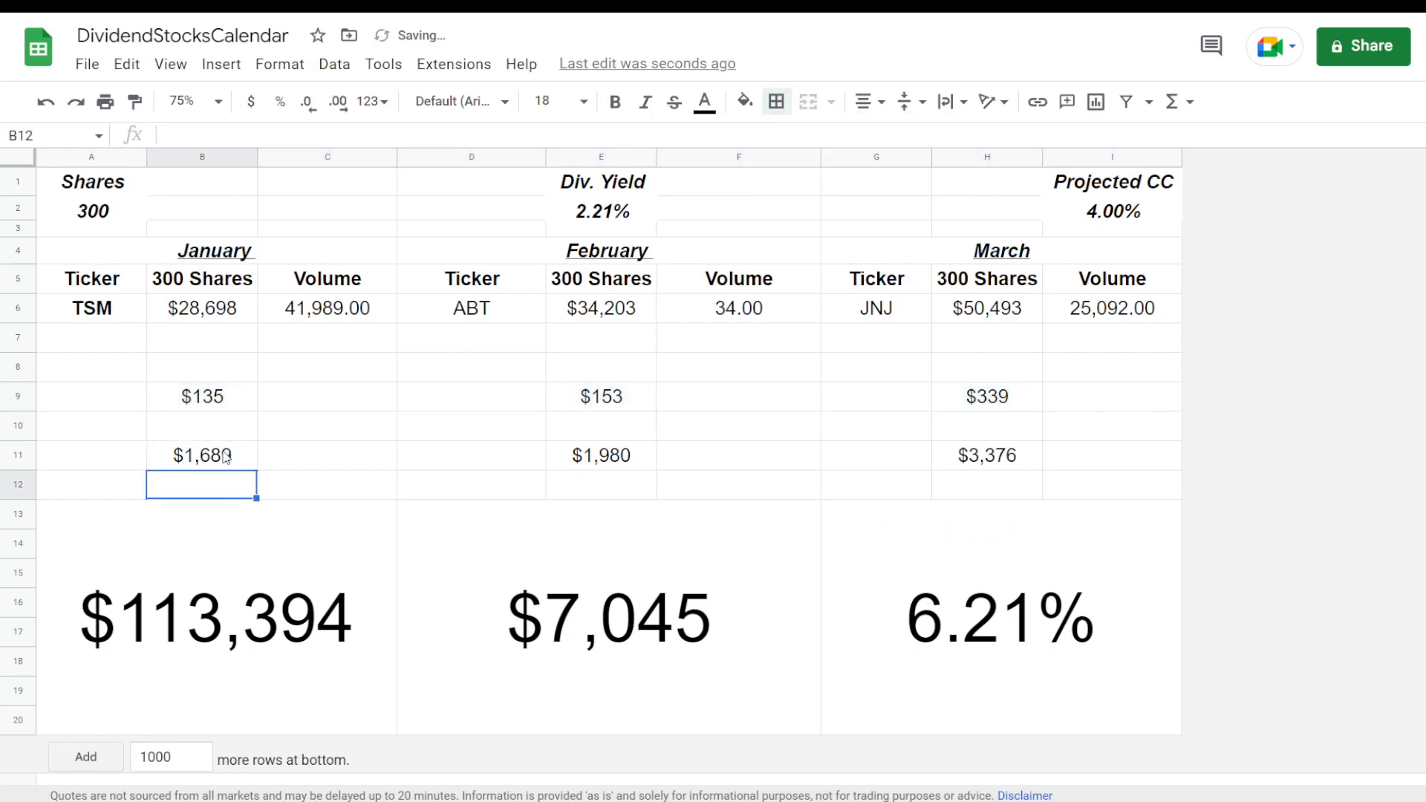
{"action": "left_click", "coordinate": [224, 459]}
{"action": "left_click_drag", "start_coordinate": [215, 135], "coordinate": [265, 134]}
{"action": "key", "text": "ctrl+c"}
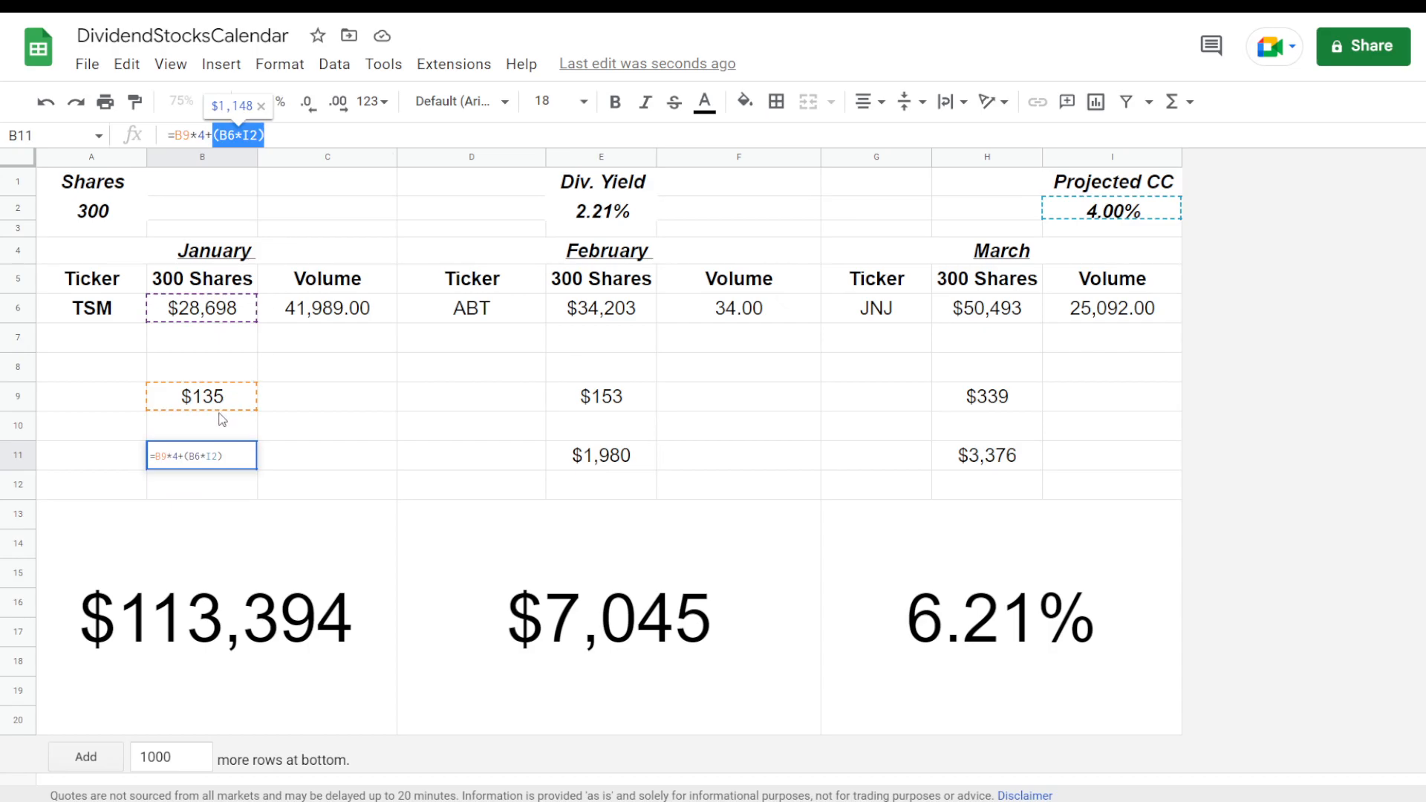
{"action": "key", "text": "BackSpace"}
{"action": "left_click", "coordinate": [213, 436]}
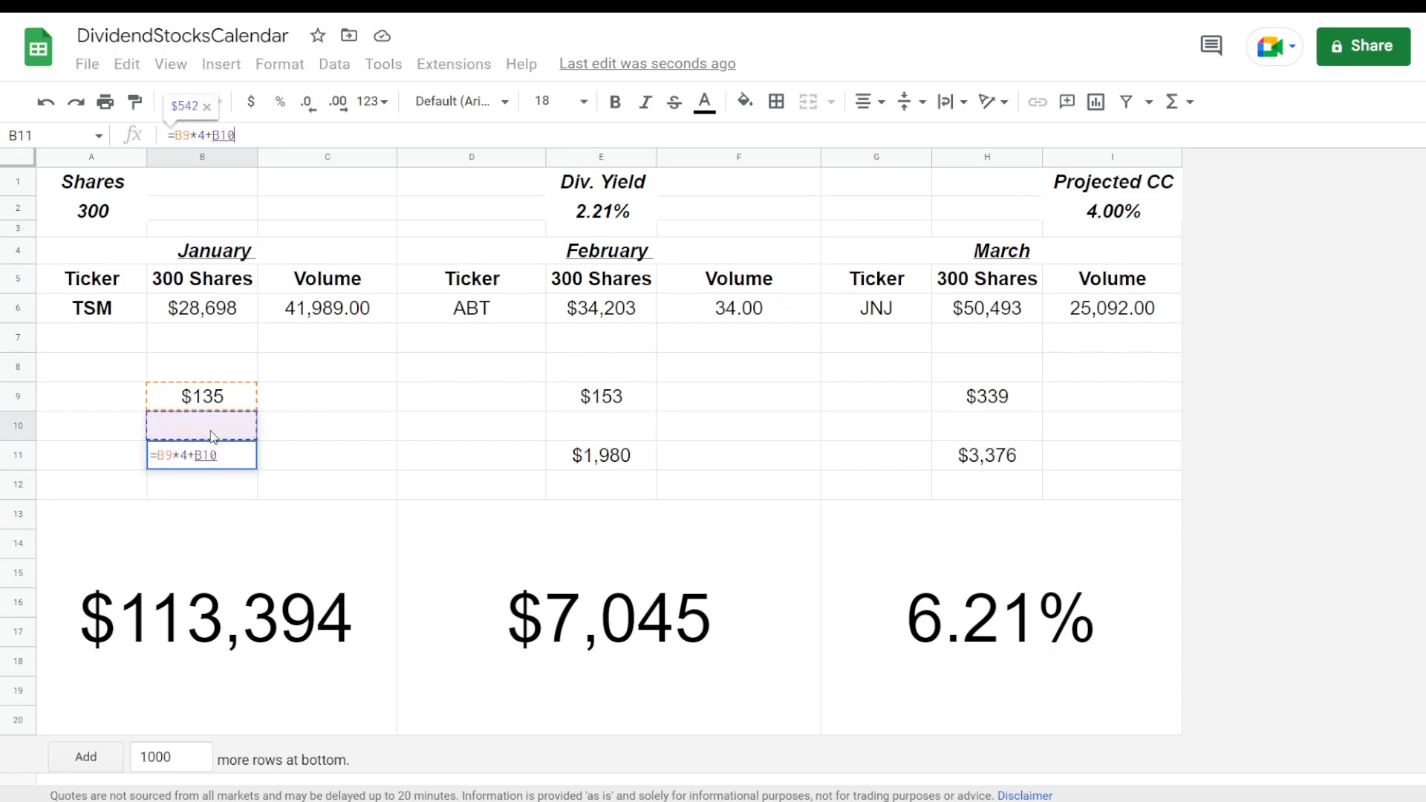
{"action": "key", "text": "ctrl+v"}
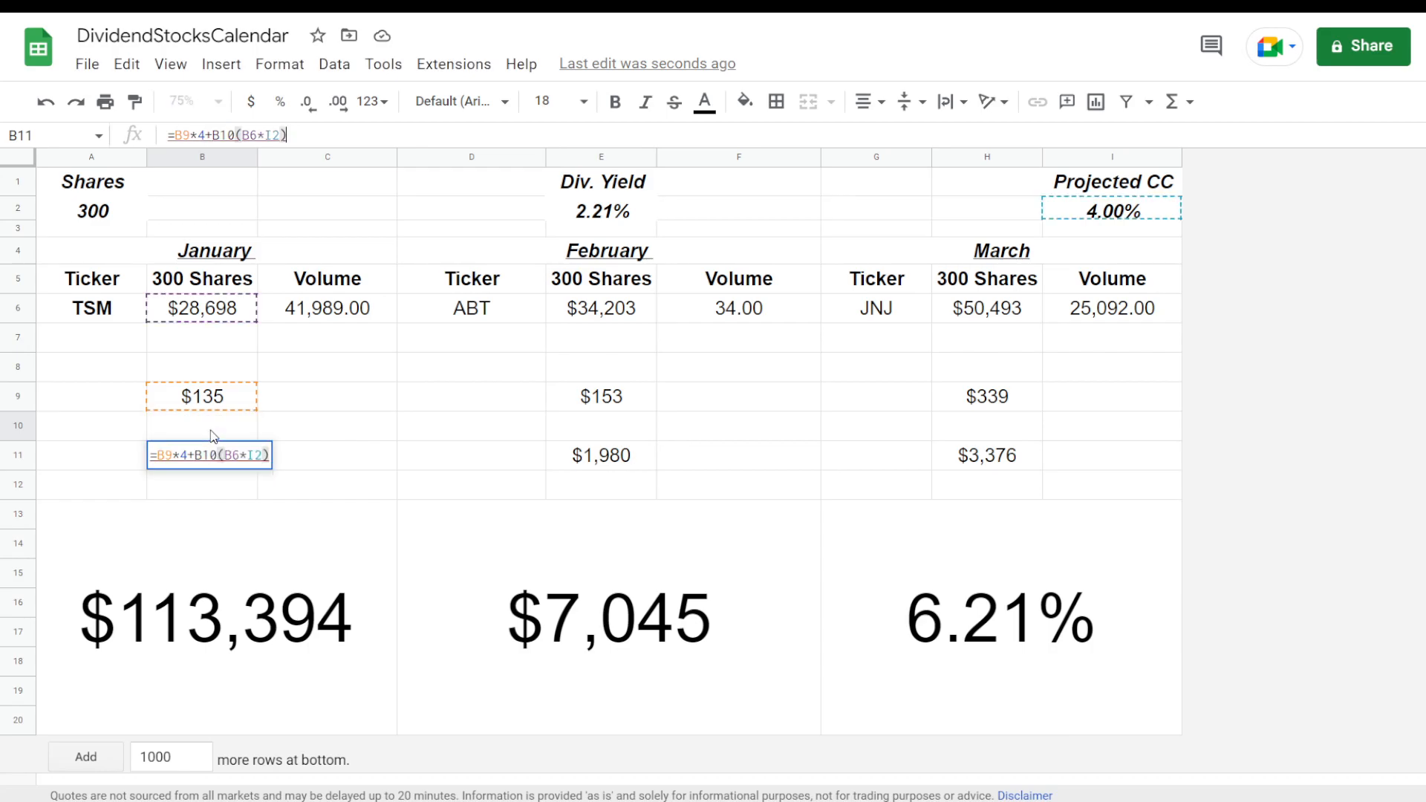
{"action": "key", "text": "Return"}
{"action": "key", "text": "ctrl+z"}
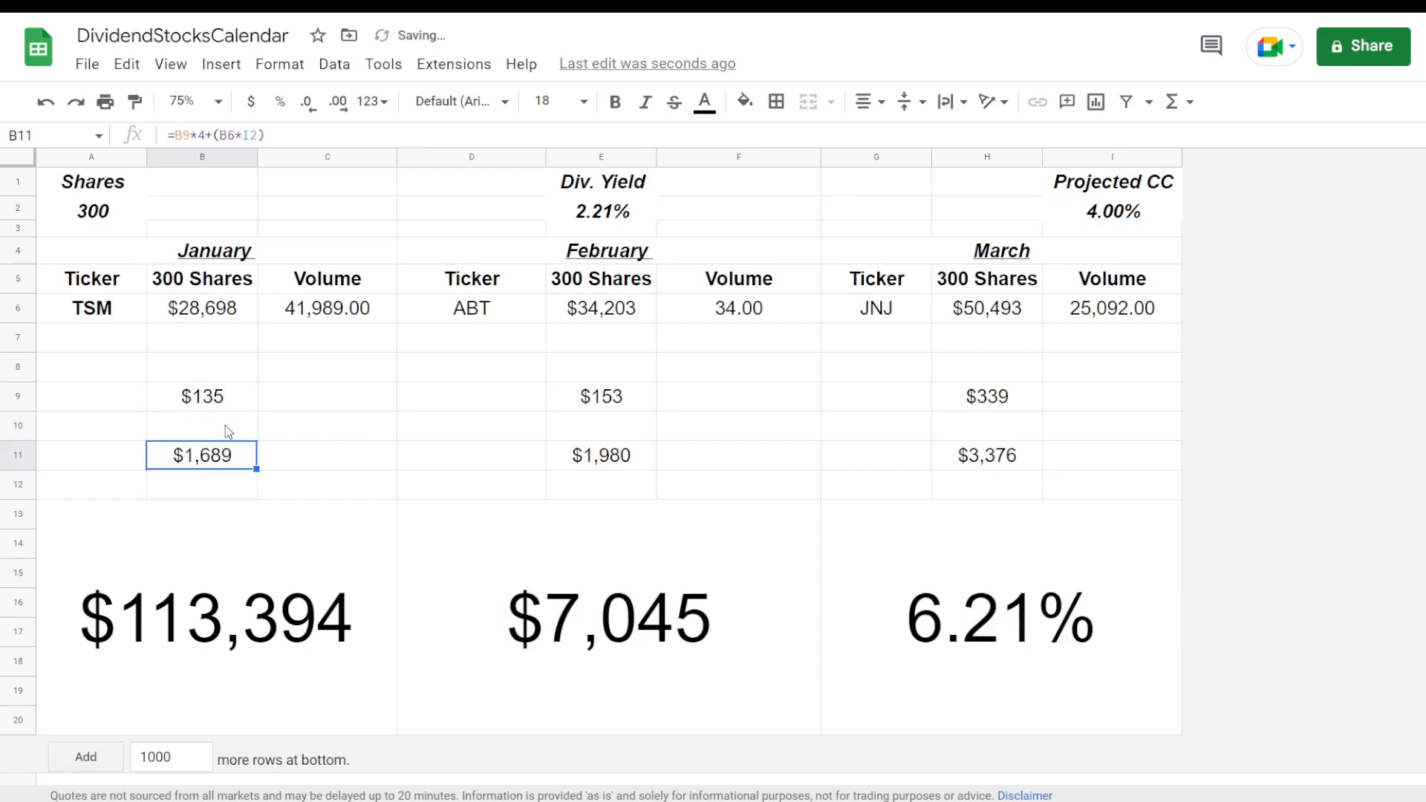
Copy the (B6*I2) term from the January total in B11 and remove it, leaving =B9*4.
{"action": "left_click_drag", "start_coordinate": [213, 134], "coordinate": [301, 141]}
{"action": "key", "text": "ctrl+c"}
{"action": "key", "text": "BackSpace"}
{"action": "key", "text": "BackSpace"}
{"action": "key", "text": "Return"}
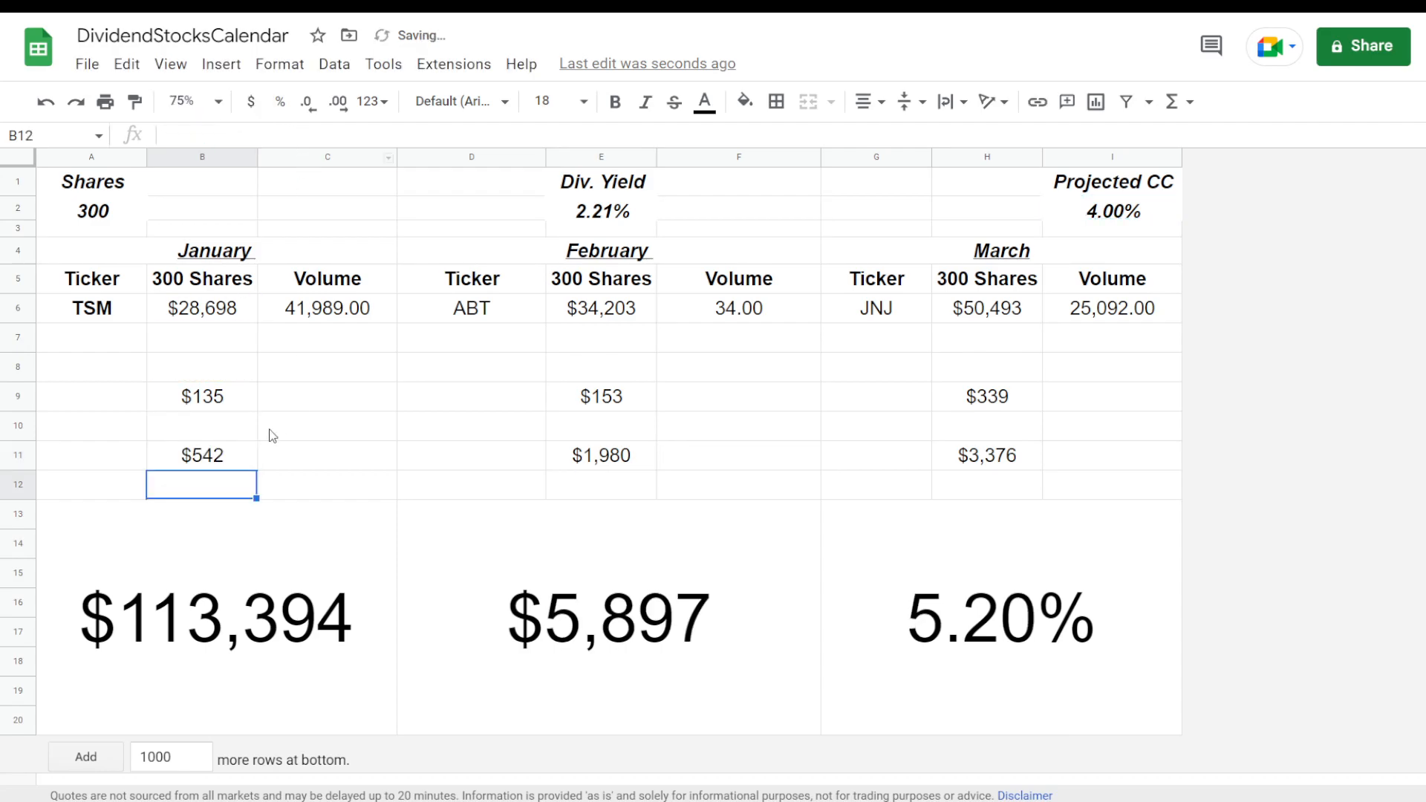
Enter the copied covered call term in B10 as the formula =(B6*I2).
{"action": "left_click", "coordinate": [236, 423]}
{"action": "left_click", "coordinate": [192, 135]}
{"action": "key", "text": "ctrl+v"}
{"action": "key", "text": "Home"}
{"action": "type", "text": "="}
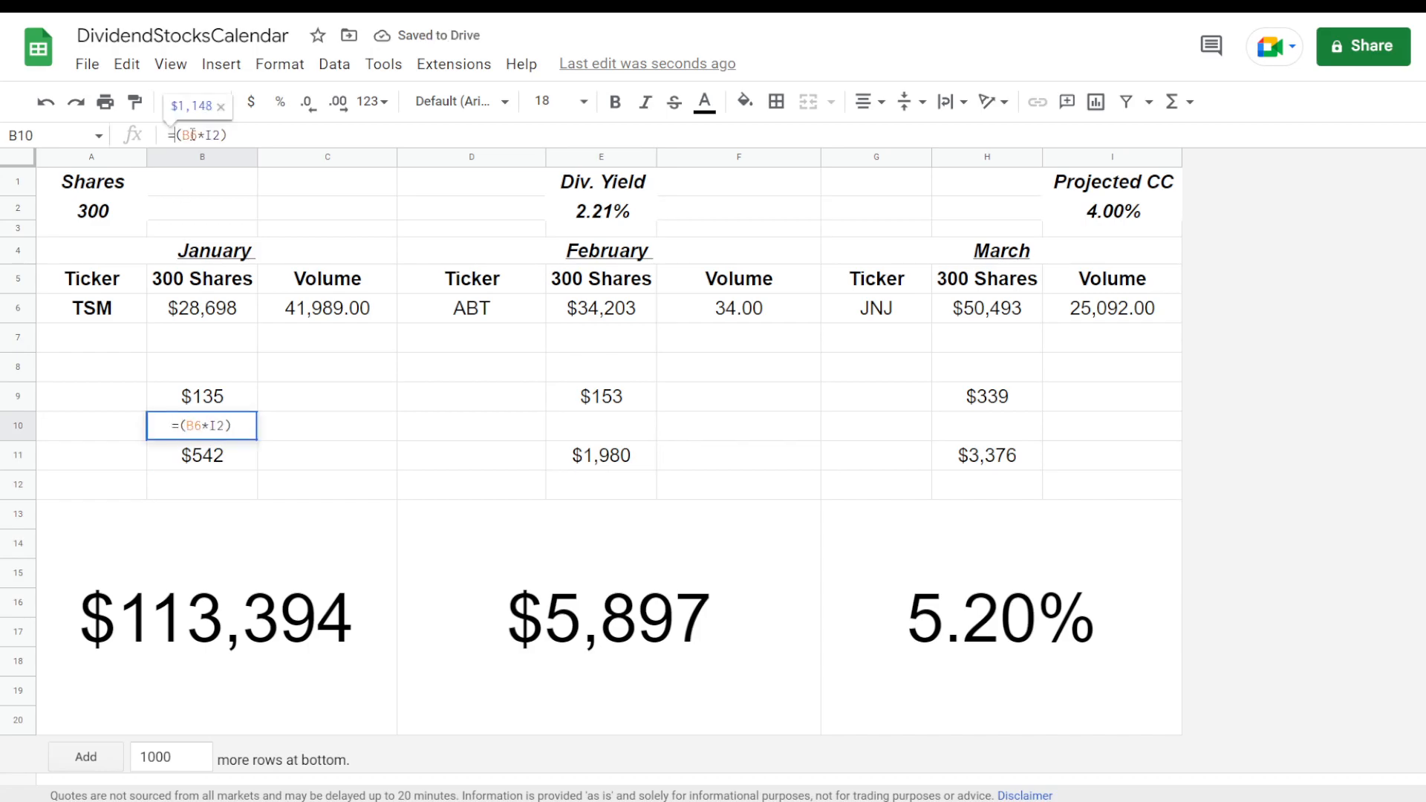
{"action": "key", "text": "Return"}
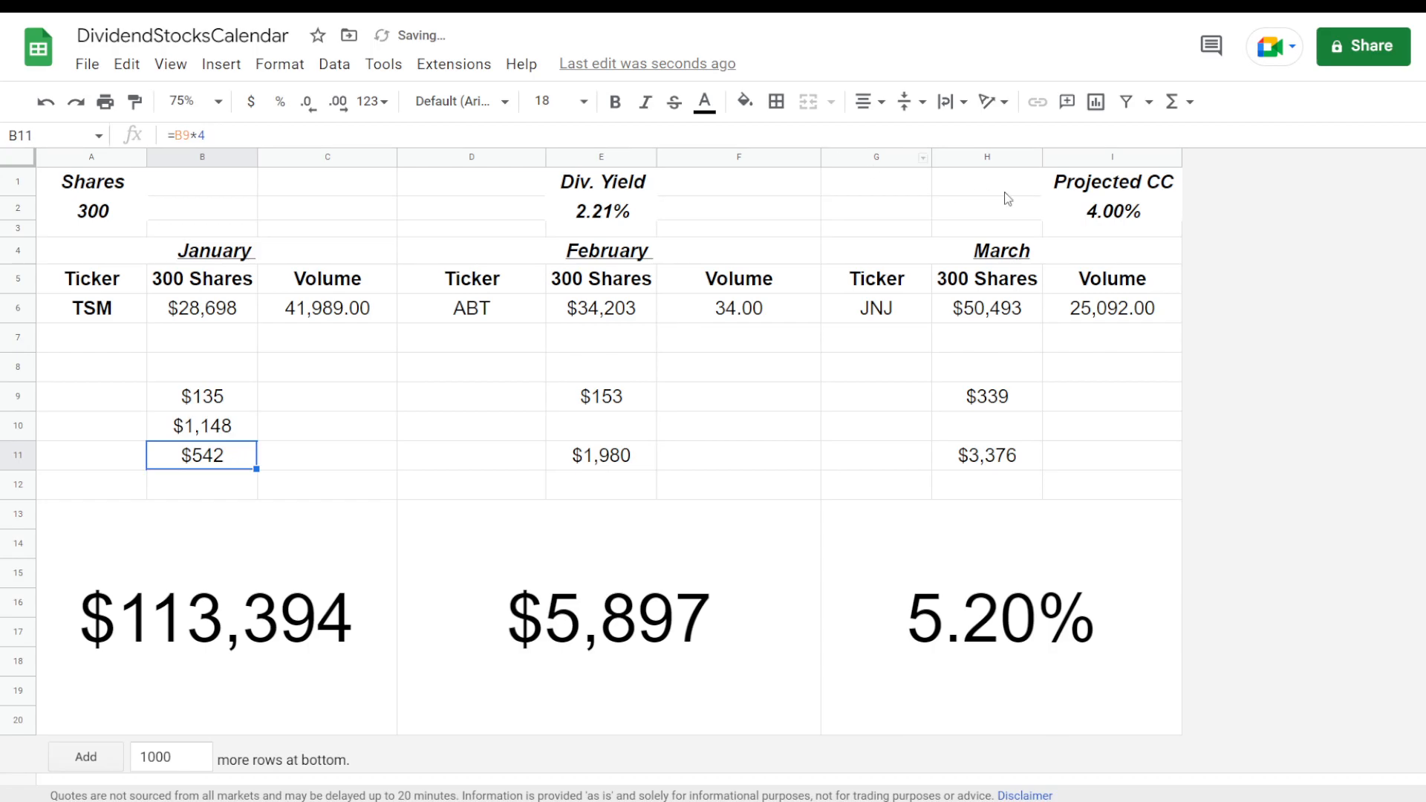
Set the Projected CC rate in I2 to 1% and check January's covered call income in B10.
{"action": "left_click", "coordinate": [1131, 217]}
{"action": "type", "text": "1%"}
{"action": "key", "text": "Return"}
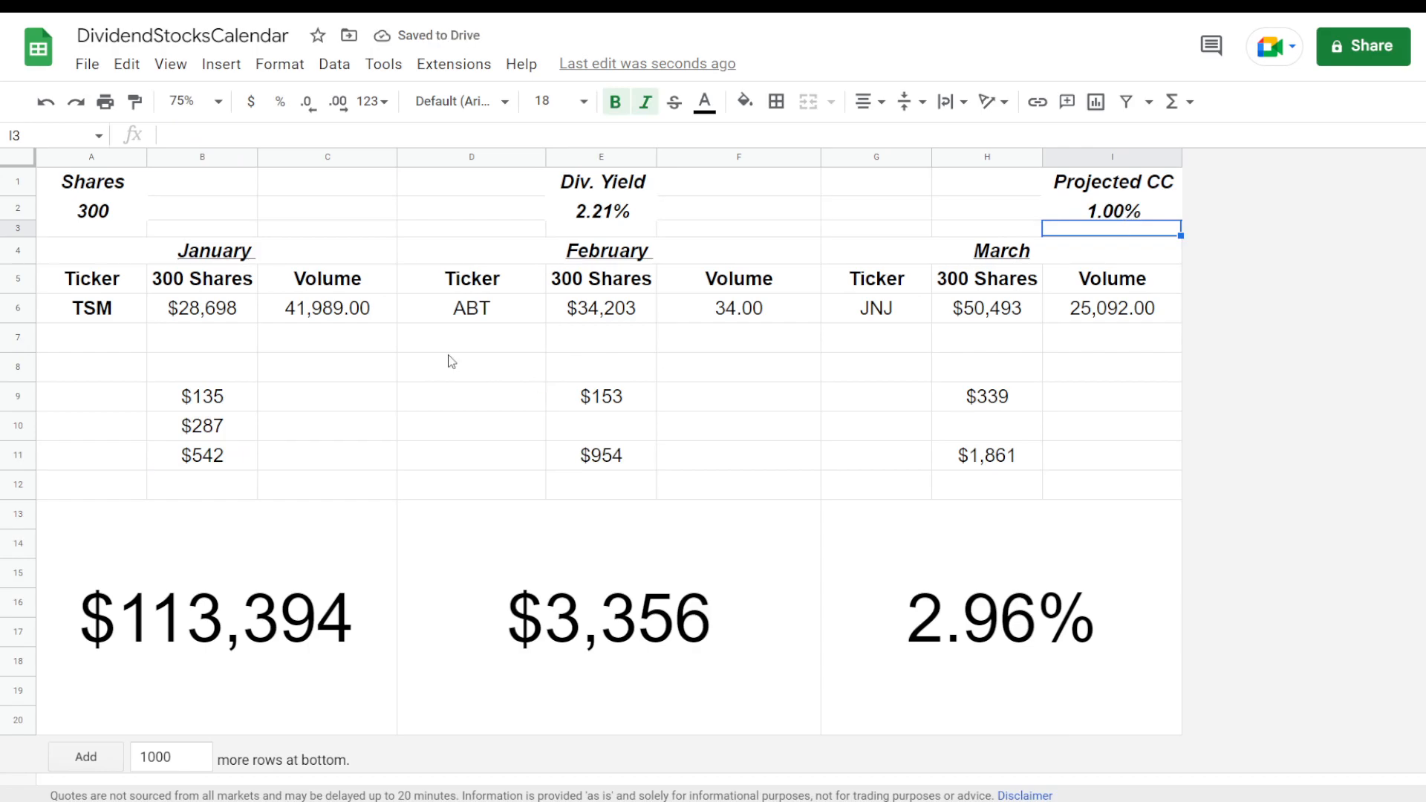
{"action": "left_click", "coordinate": [202, 437]}
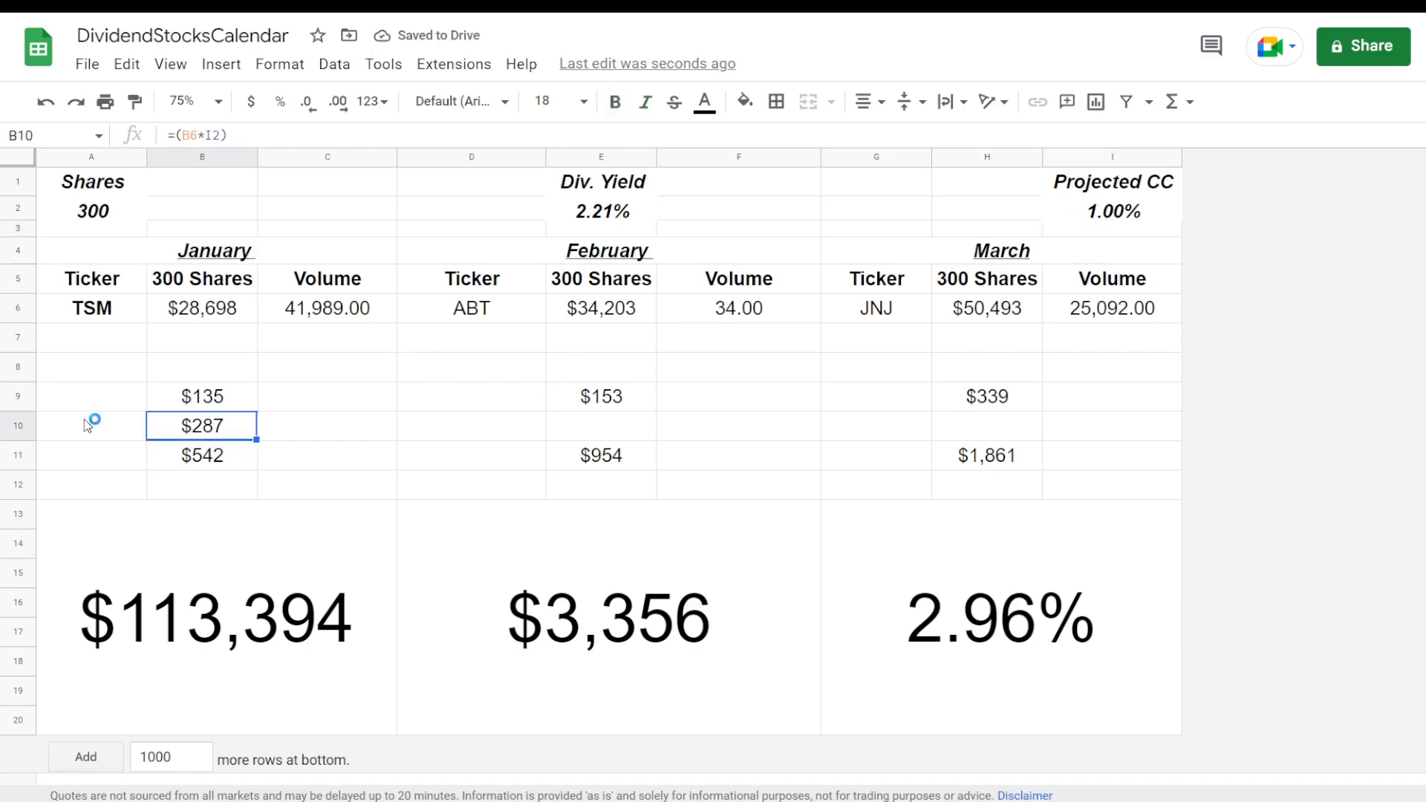
Label the January income rows "Options" in A10 and "Dividends" in A9.
{"action": "left_click", "coordinate": [86, 420]}
{"action": "type", "text": "oPTI"}
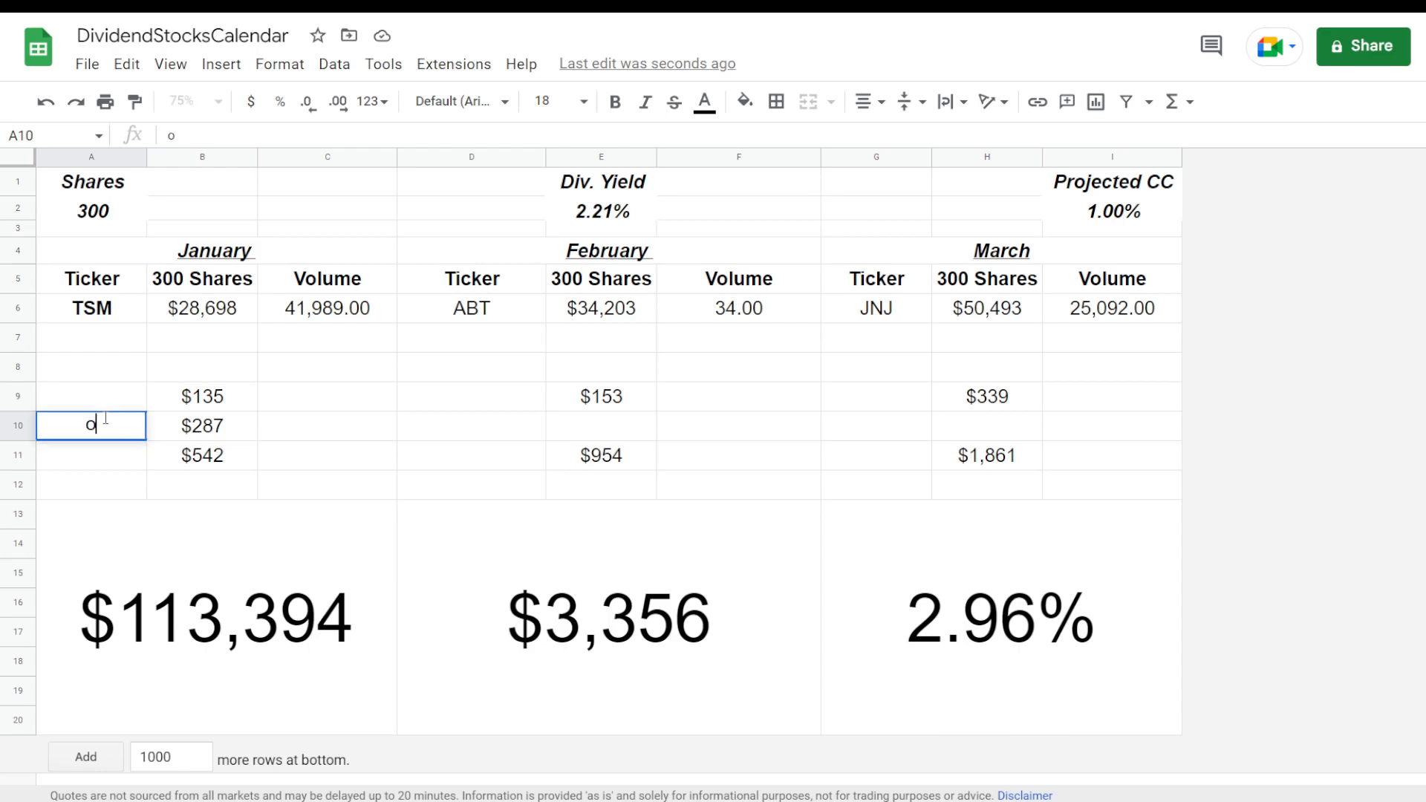
{"action": "key", "text": "BackSpace"}
{"action": "key", "text": "BackSpace"}
{"action": "key", "text": "BackSpace"}
{"action": "key", "text": "BackSpace"}
{"action": "type", "text": "Options"}
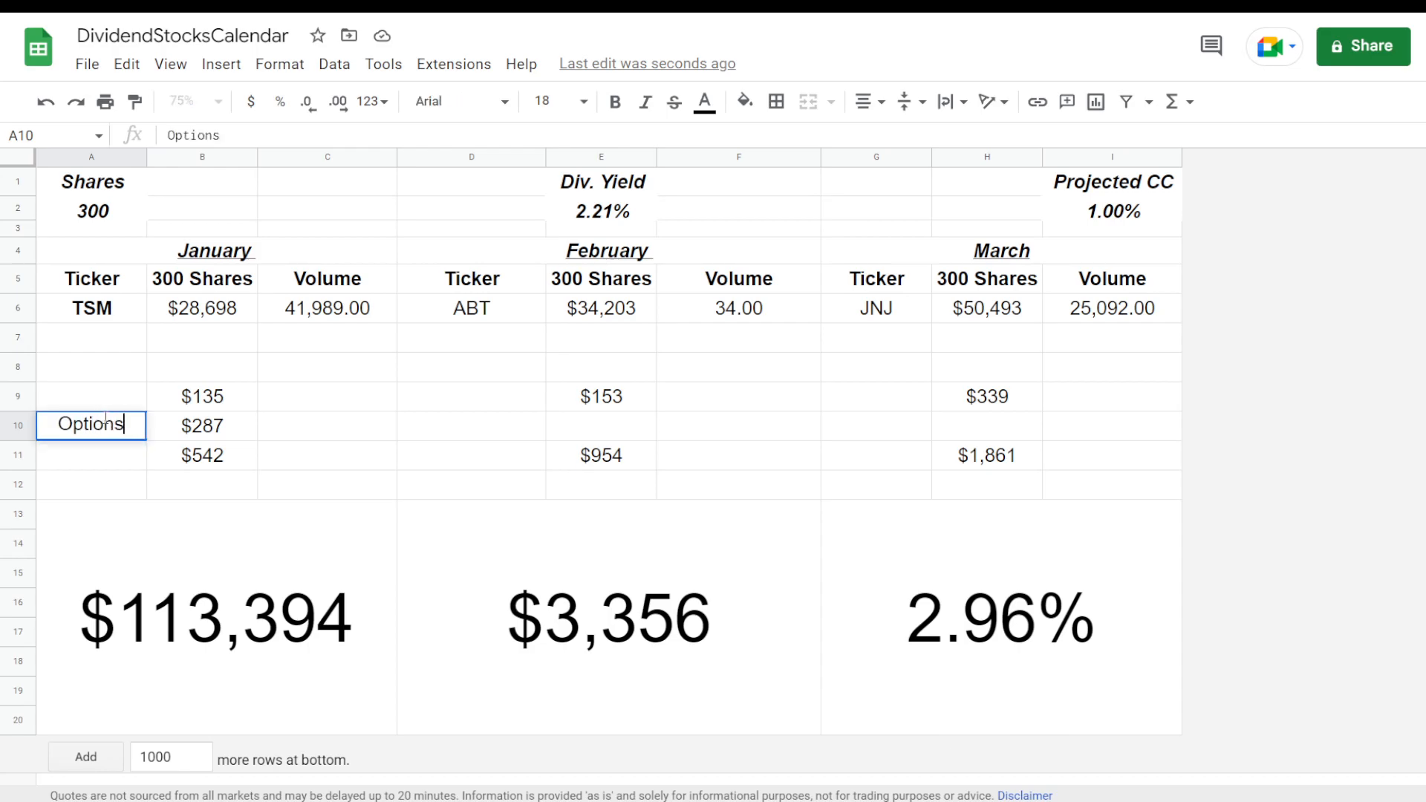
{"action": "key", "text": "Up"}
{"action": "type", "text": "Dividends"}
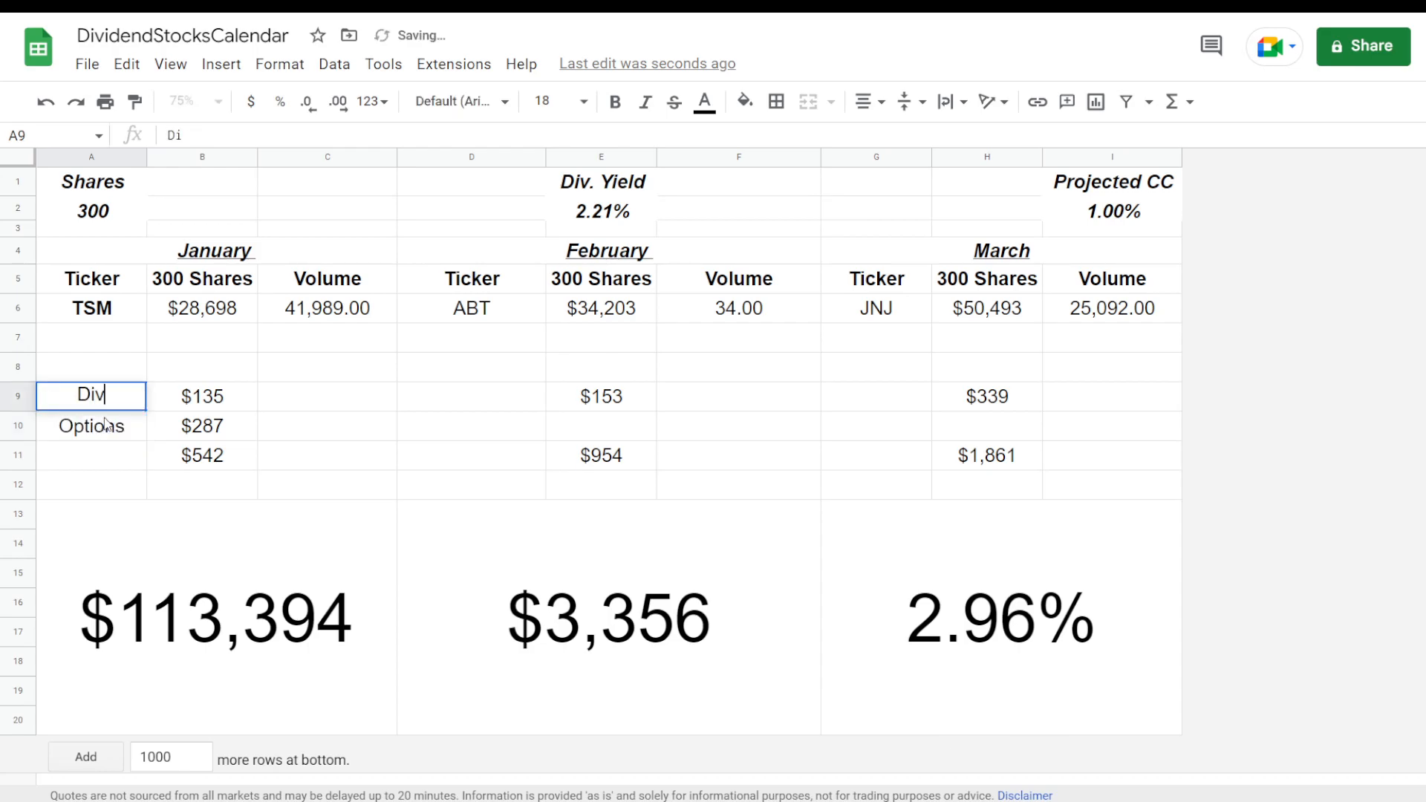
{"action": "key", "text": "Return"}
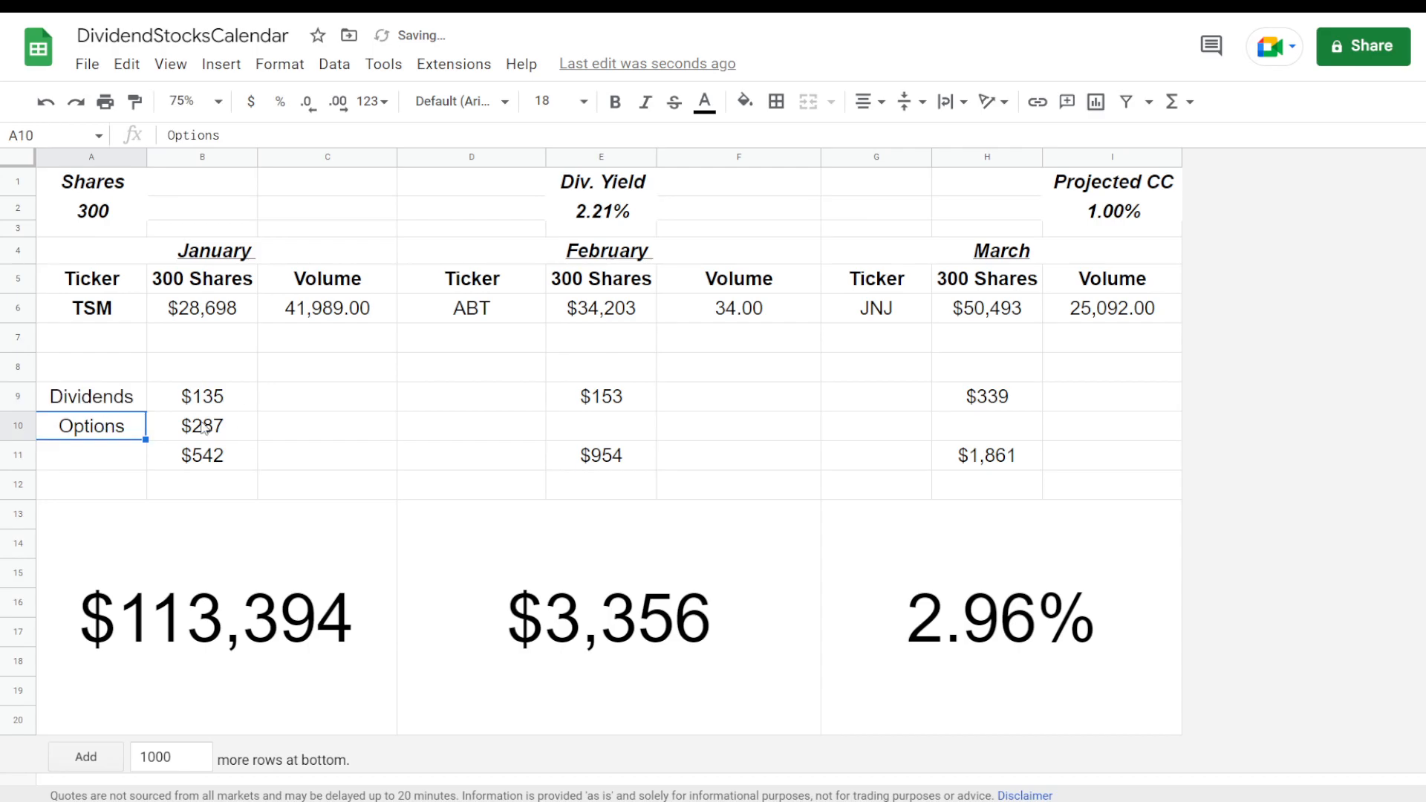
Apply a top border across row 11 above the income totals.
{"action": "left_click", "coordinate": [22, 449]}
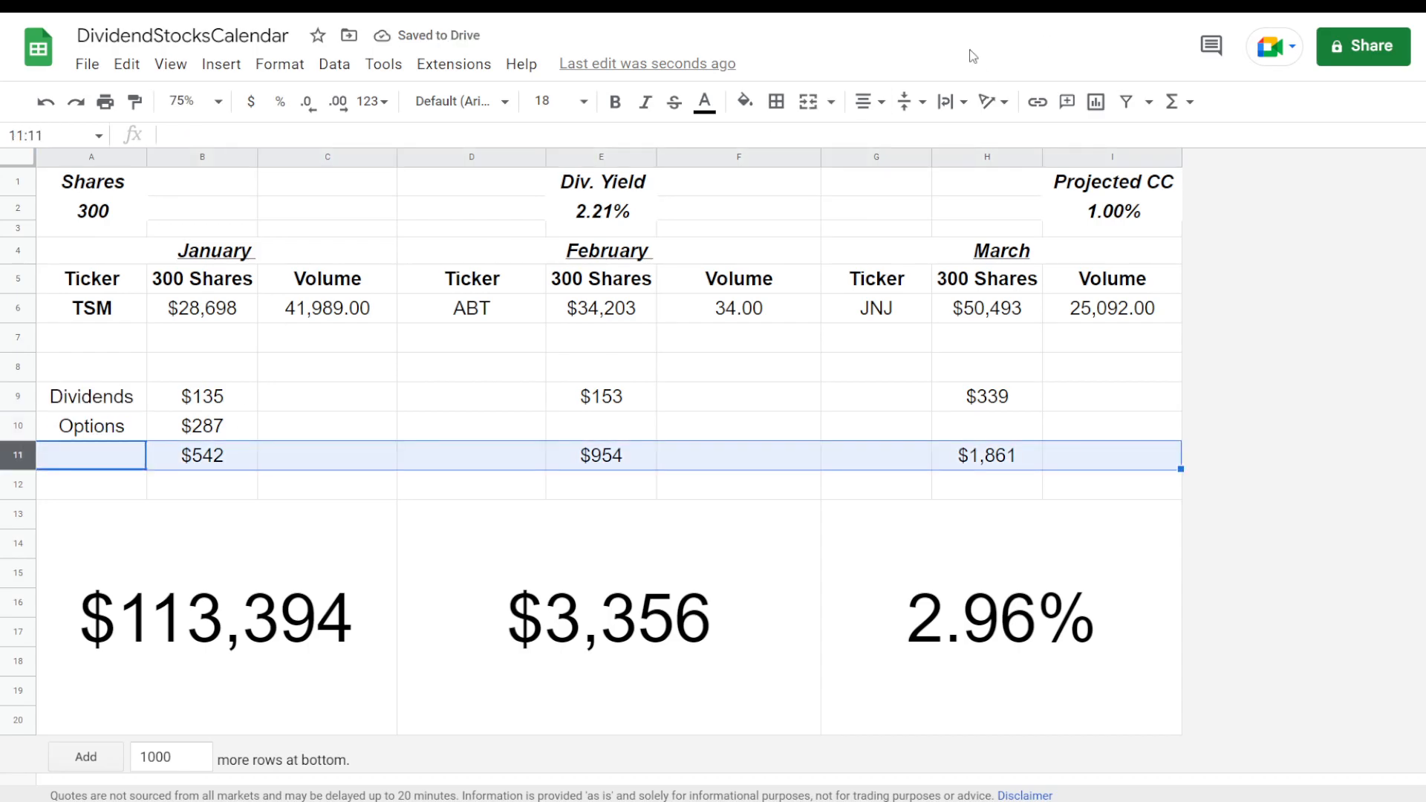
{"action": "left_click", "coordinate": [776, 101]}
{"action": "left_click", "coordinate": [814, 175]}
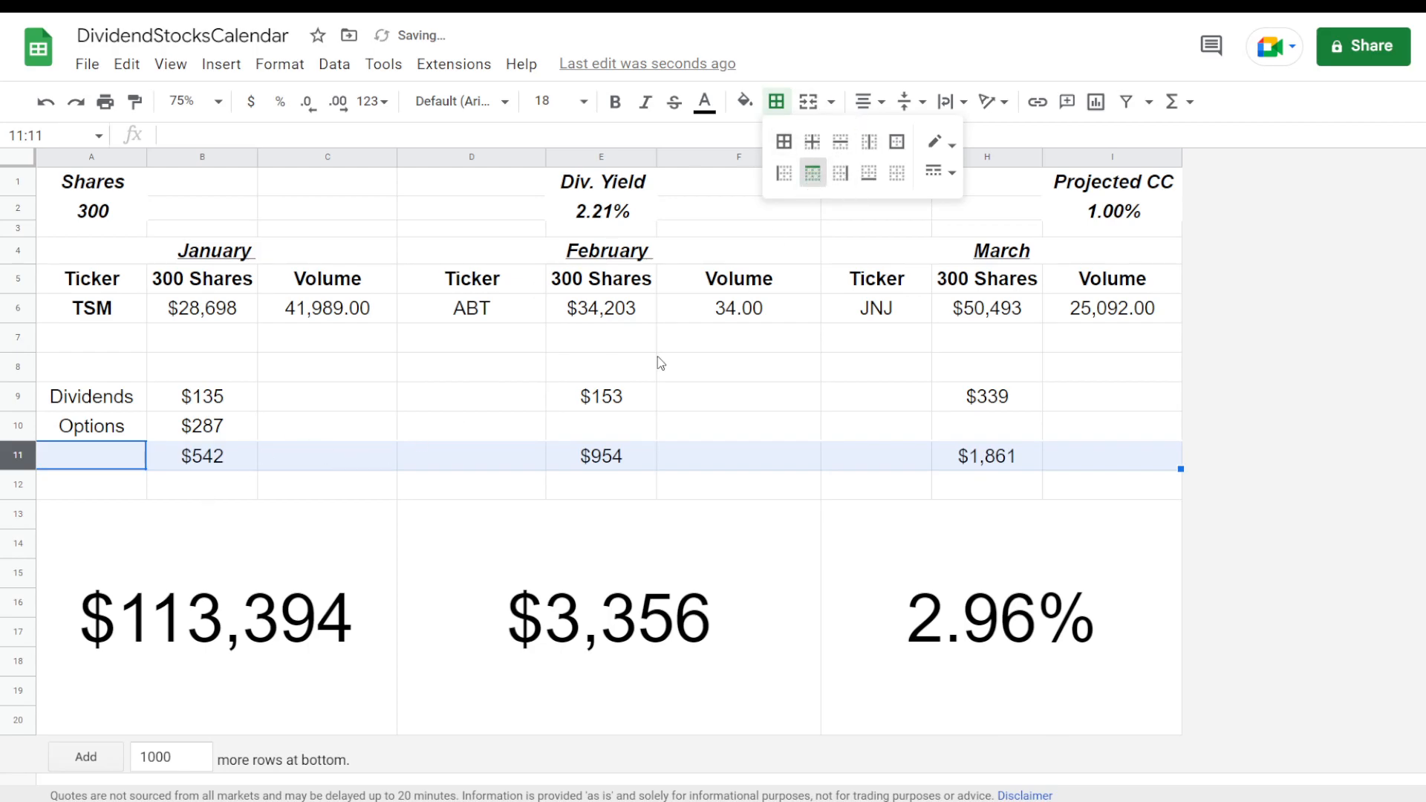
{"action": "left_click", "coordinate": [380, 487]}
{"action": "left_click", "coordinate": [22, 455]}
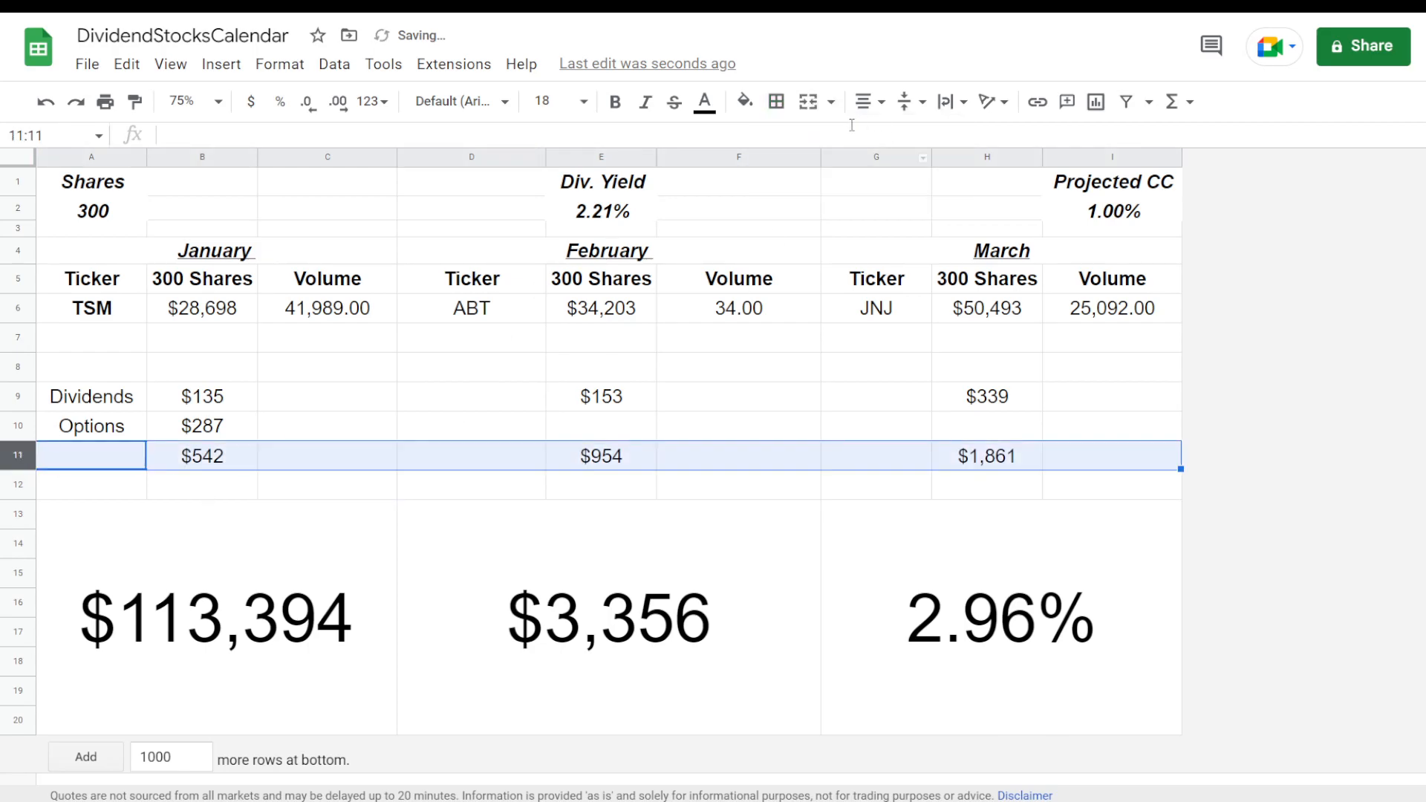
{"action": "left_click", "coordinate": [776, 101]}
{"action": "left_click", "coordinate": [812, 176]}
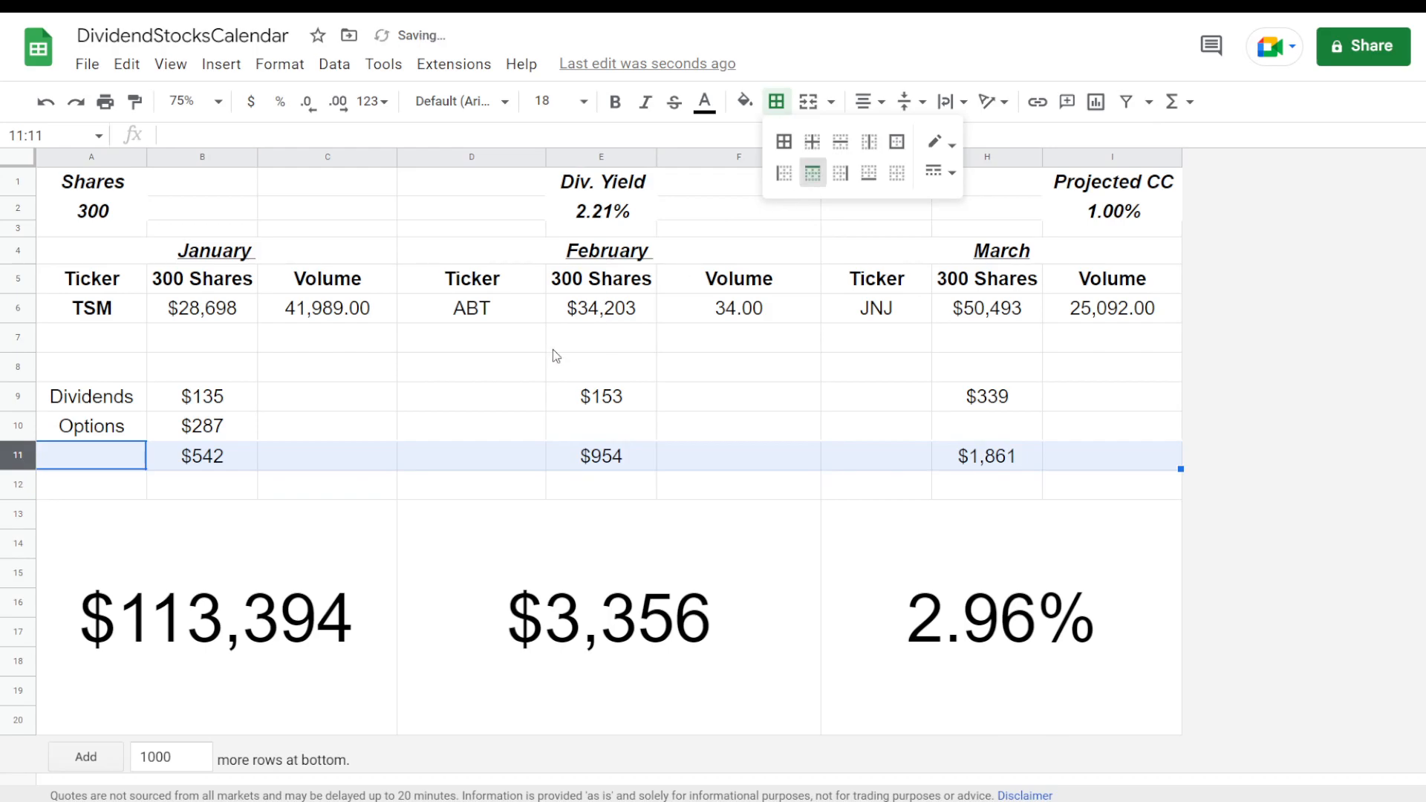
{"action": "left_click", "coordinate": [232, 449]}
{"action": "left_click", "coordinate": [306, 424]}
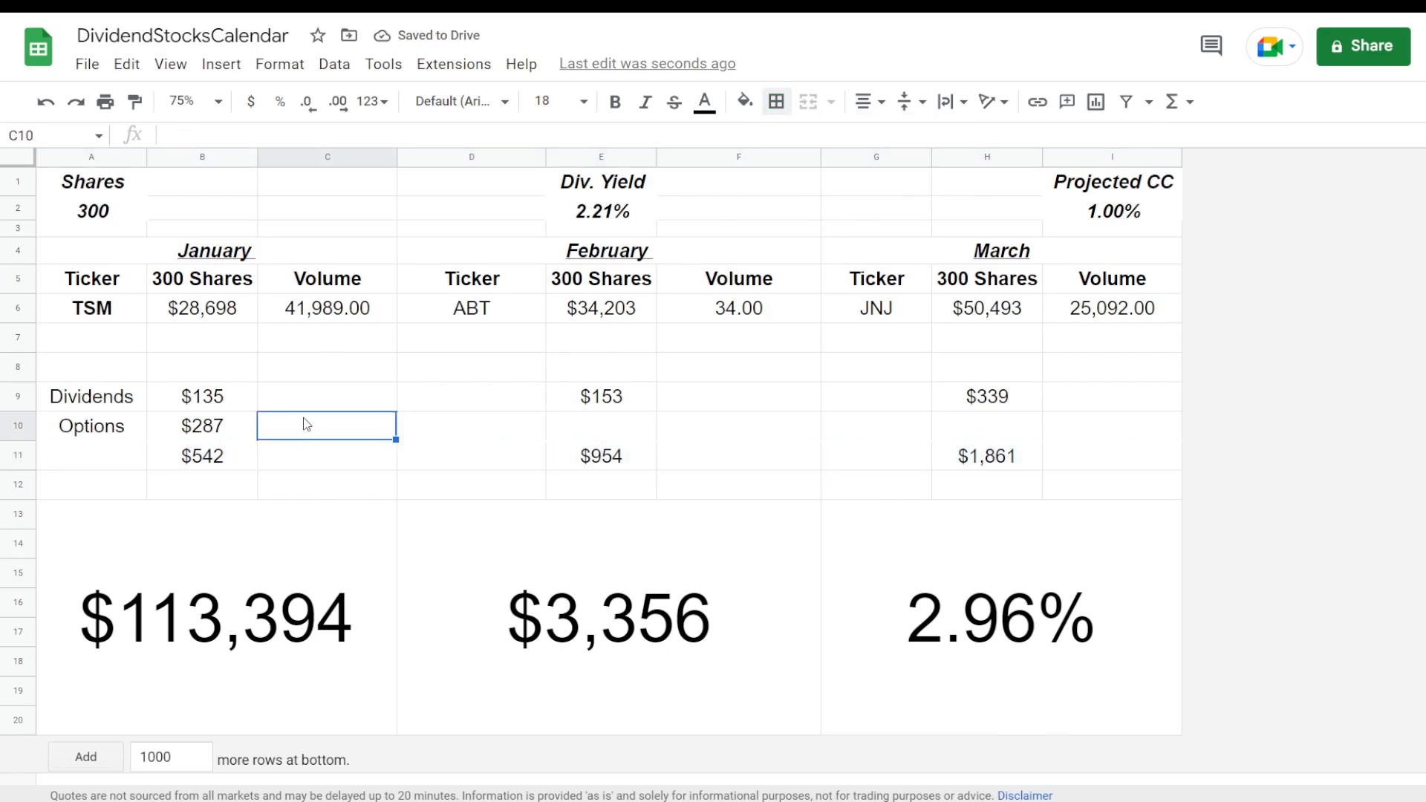
{"action": "type", "text": "=(C6*J2)"}
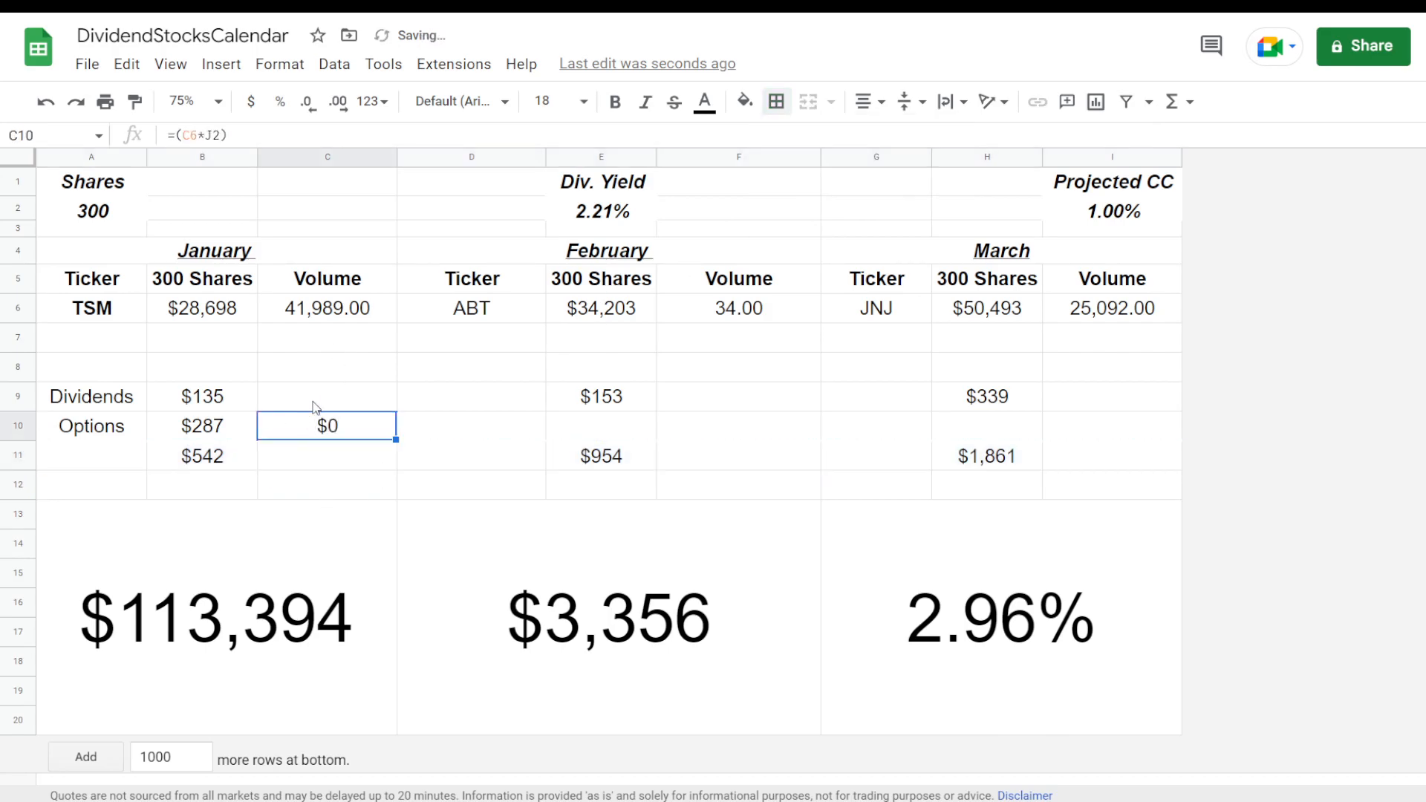
{"action": "key", "text": "Delete"}
Replace the January total in B11 with a sum of the dividend and options cells B9:B10.
{"action": "key", "text": "Left"}
{"action": "key", "text": "Down"}
{"action": "type", "text": "=sum"}
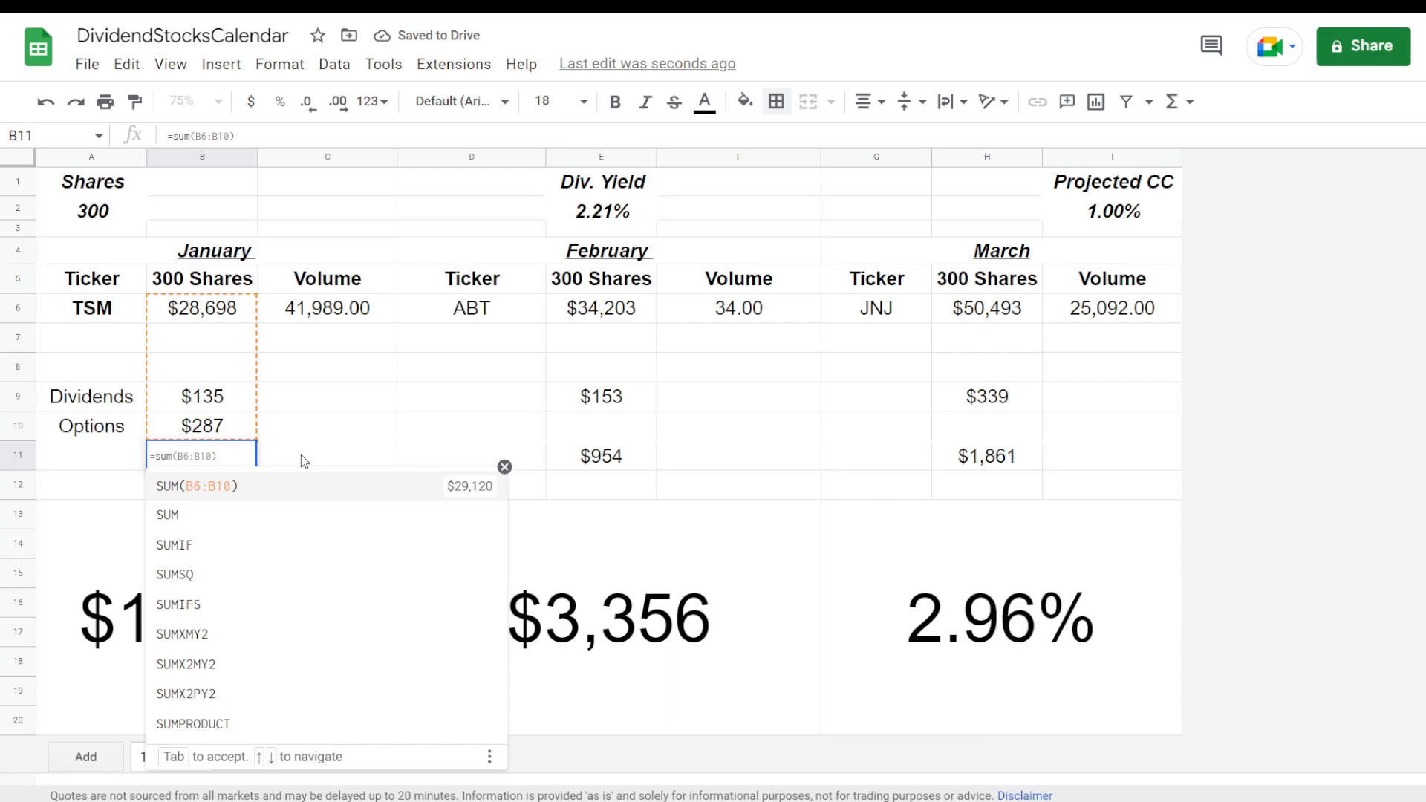
{"action": "type", "text": "("}
{"action": "left_click", "coordinate": [229, 398]}
{"action": "left_click_drag", "start_coordinate": [231, 429], "coordinate": [233, 433]}
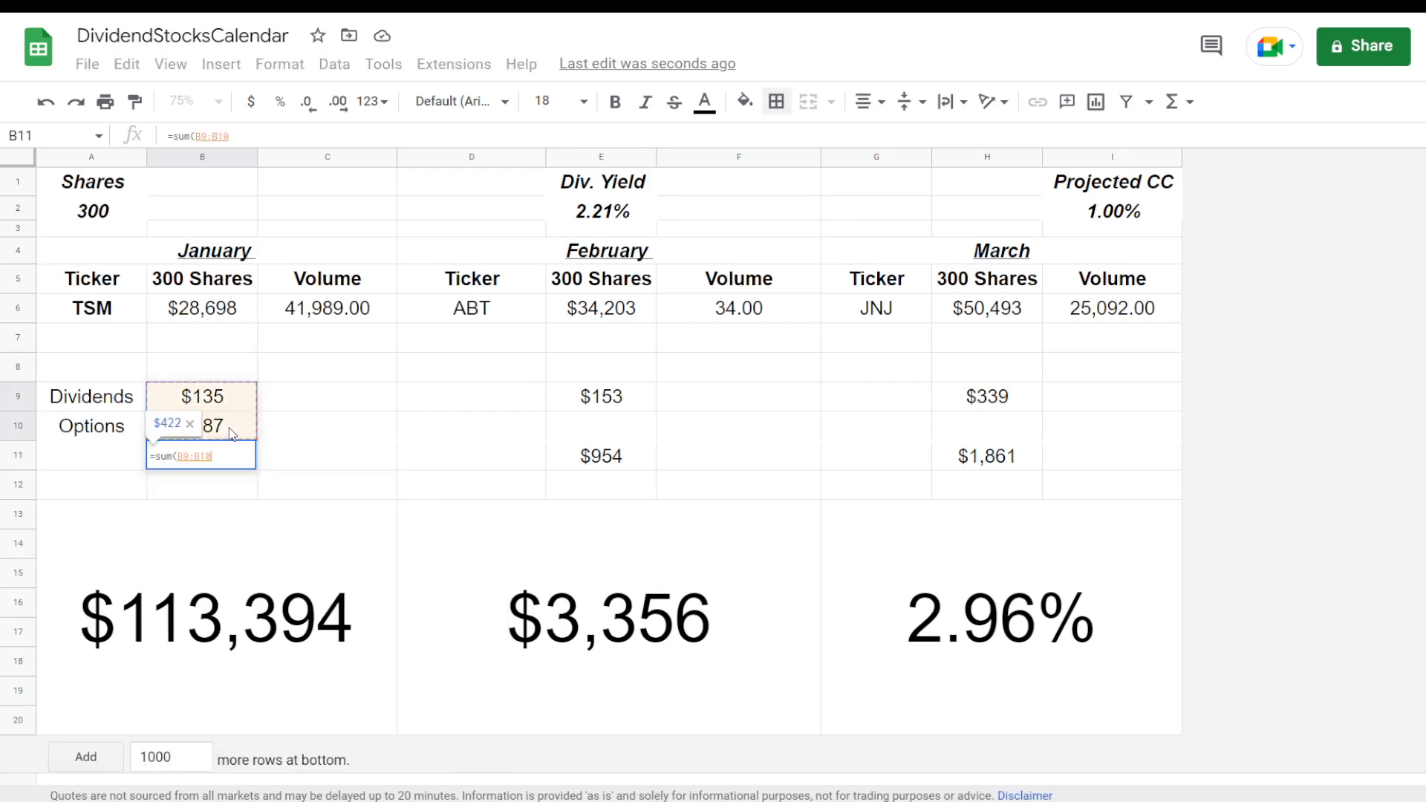
{"action": "key", "text": "Return"}
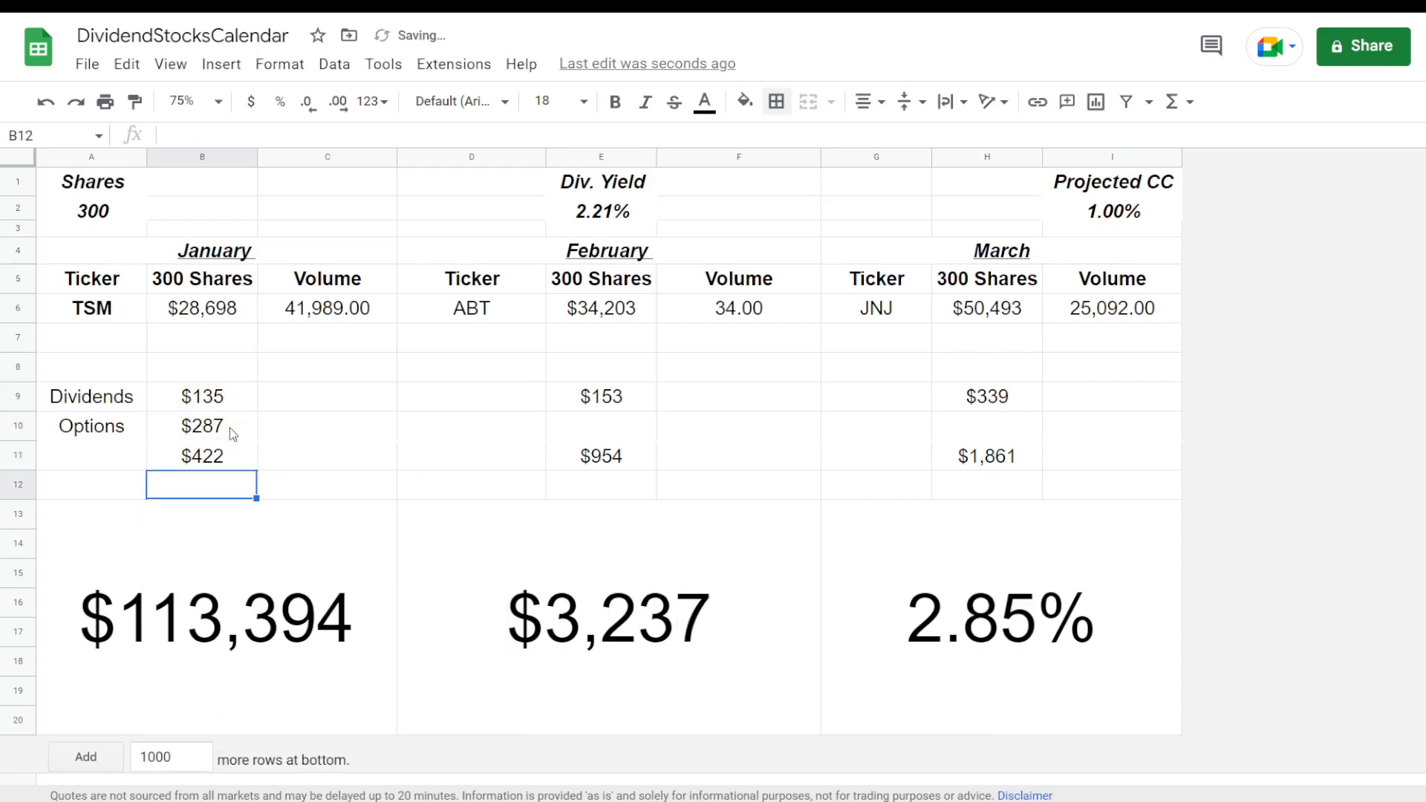
Multiply the January total in B11 by 4, making the formula =sum(B9:B10)*4, and check the dividend formula in B9.
{"action": "left_click", "coordinate": [225, 460]}
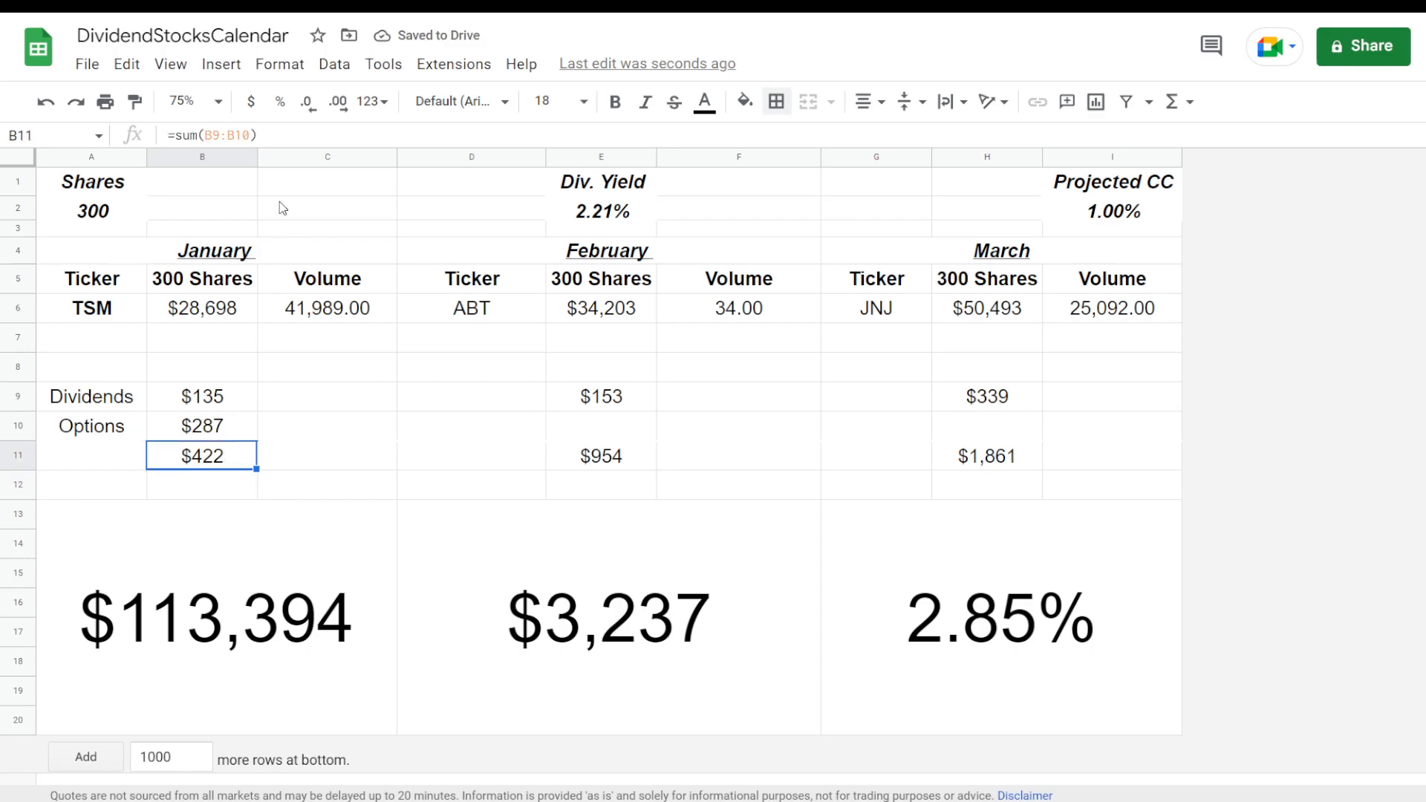
{"action": "left_click", "coordinate": [285, 136]}
{"action": "type", "text": "*4"}
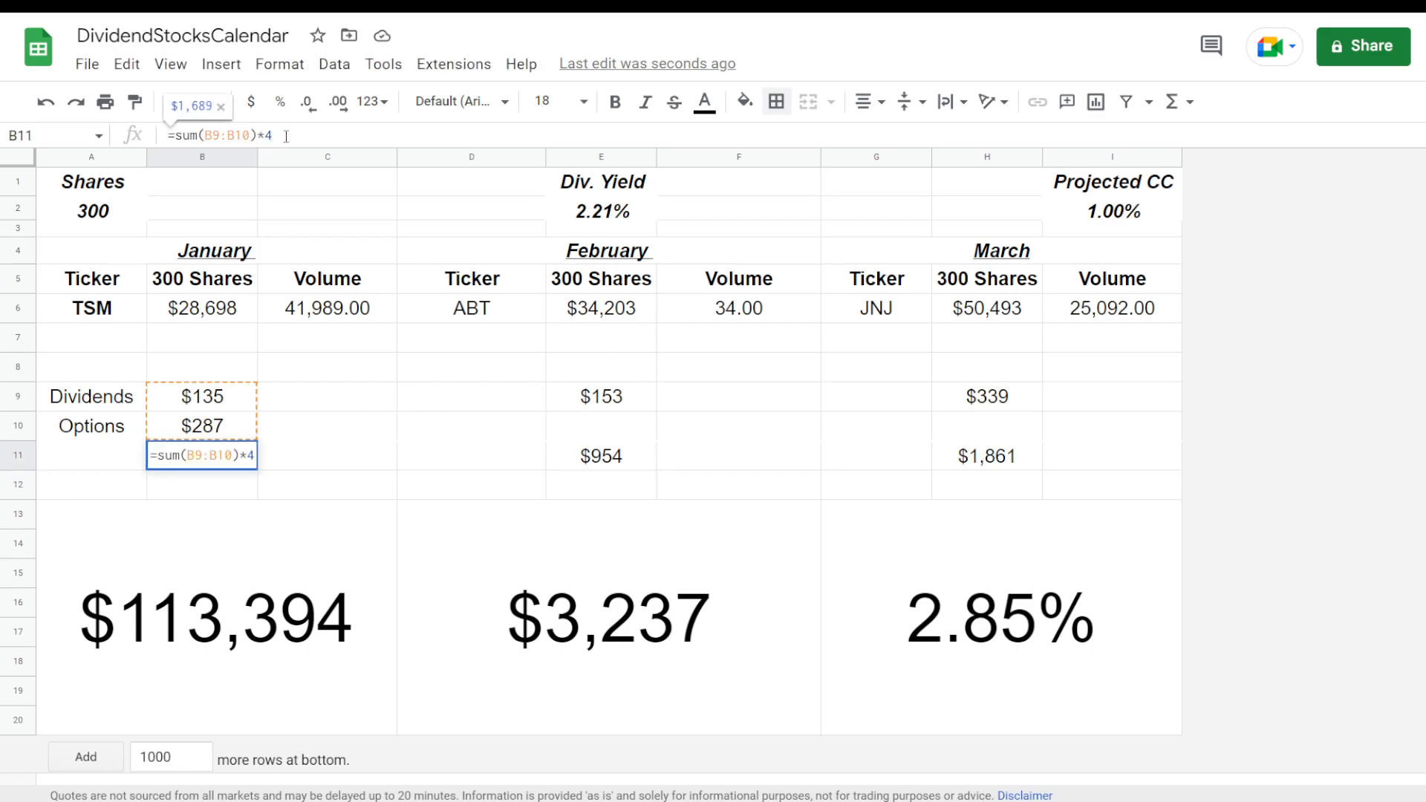
{"action": "key", "text": "Return"}
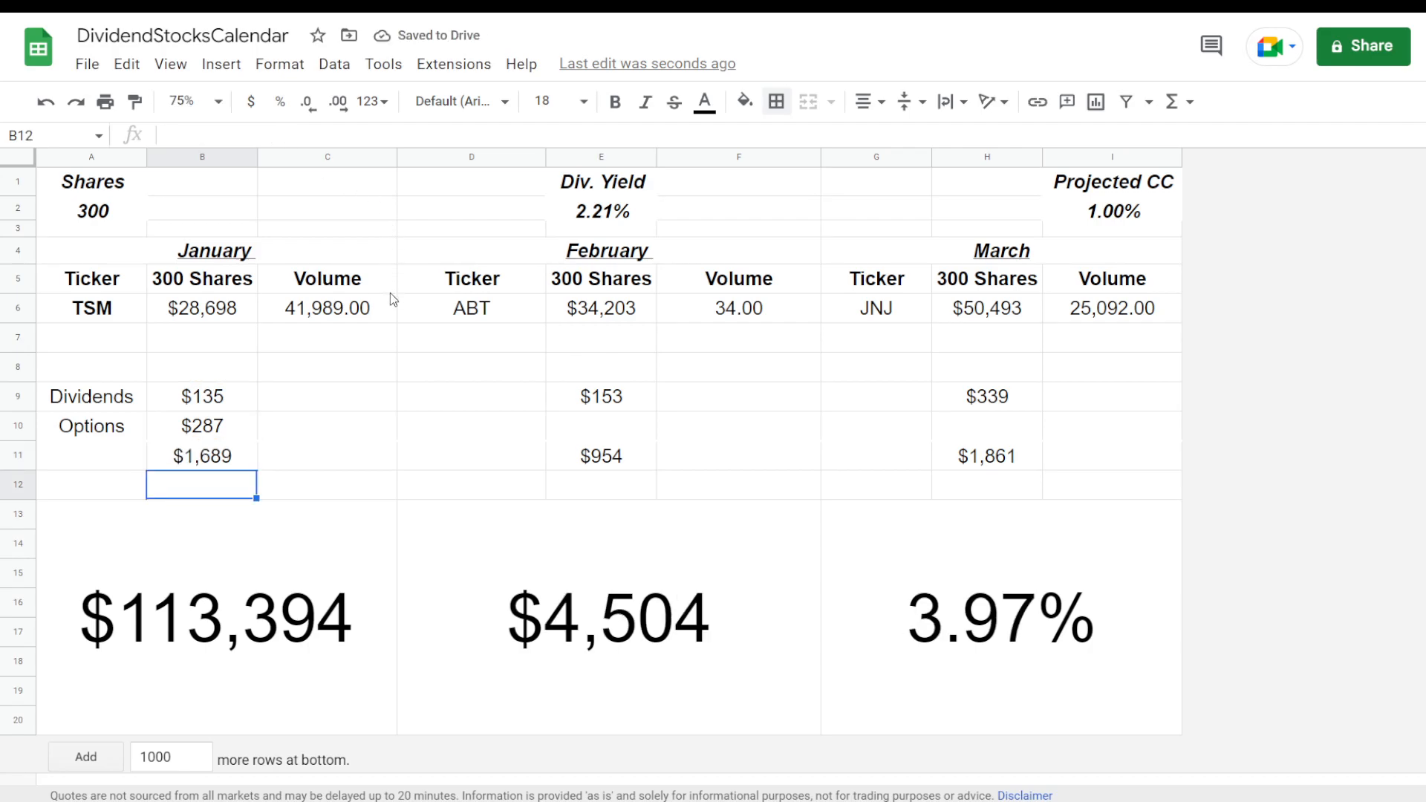
{"action": "left_click", "coordinate": [206, 408]}
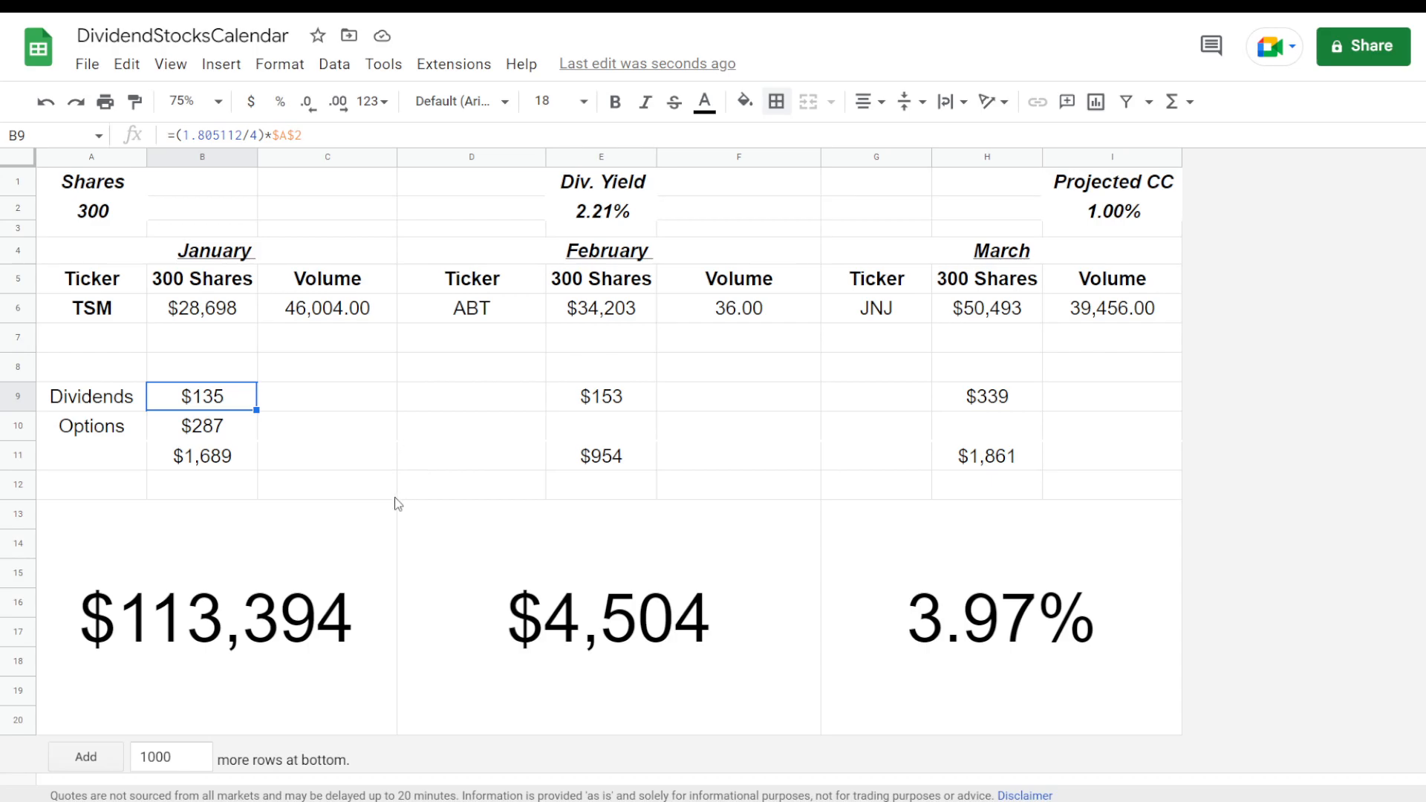
Check the January dividend formula in B9 and try dividing the options formula in B10 by 4.
{"action": "left_click", "coordinate": [266, 135]}
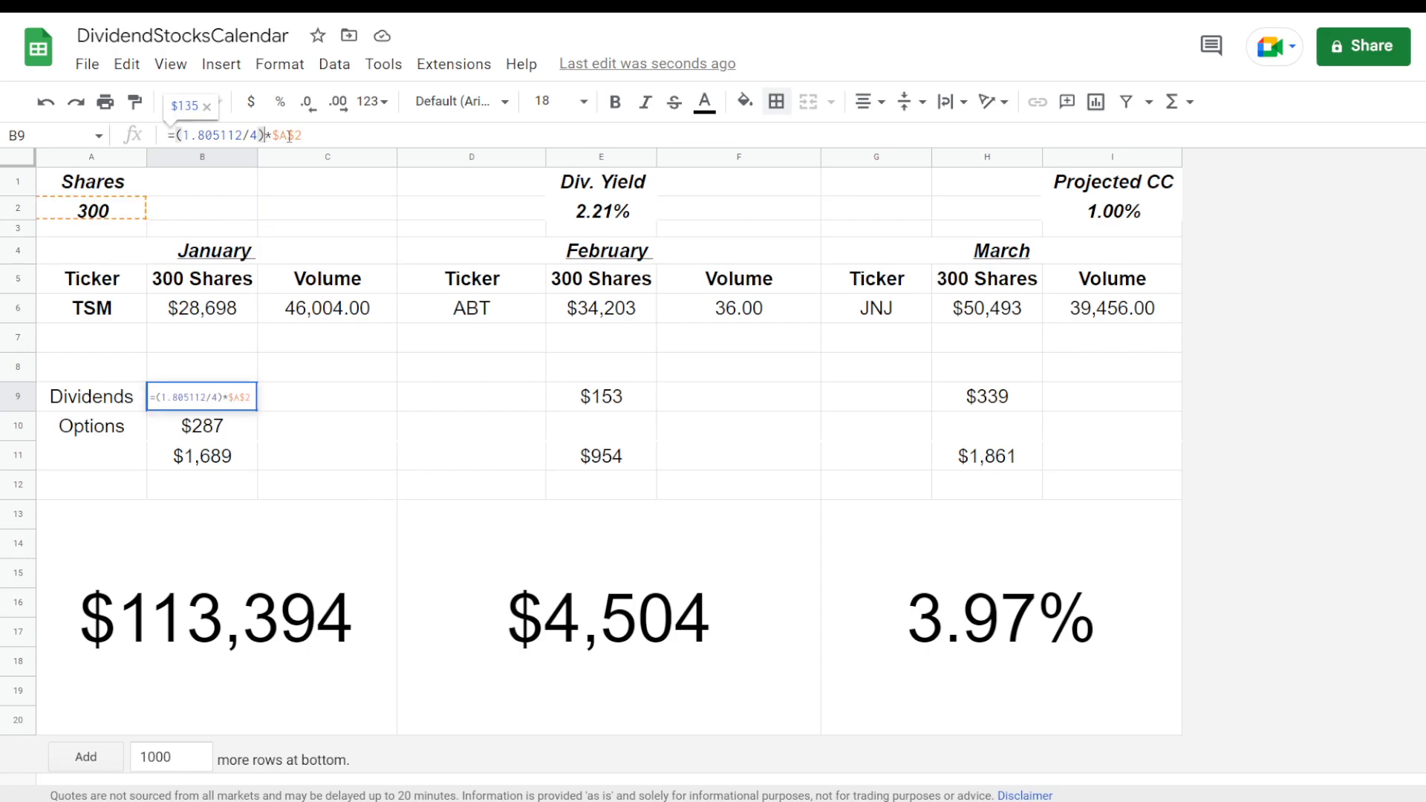
{"action": "key", "text": "ctrl+a"}
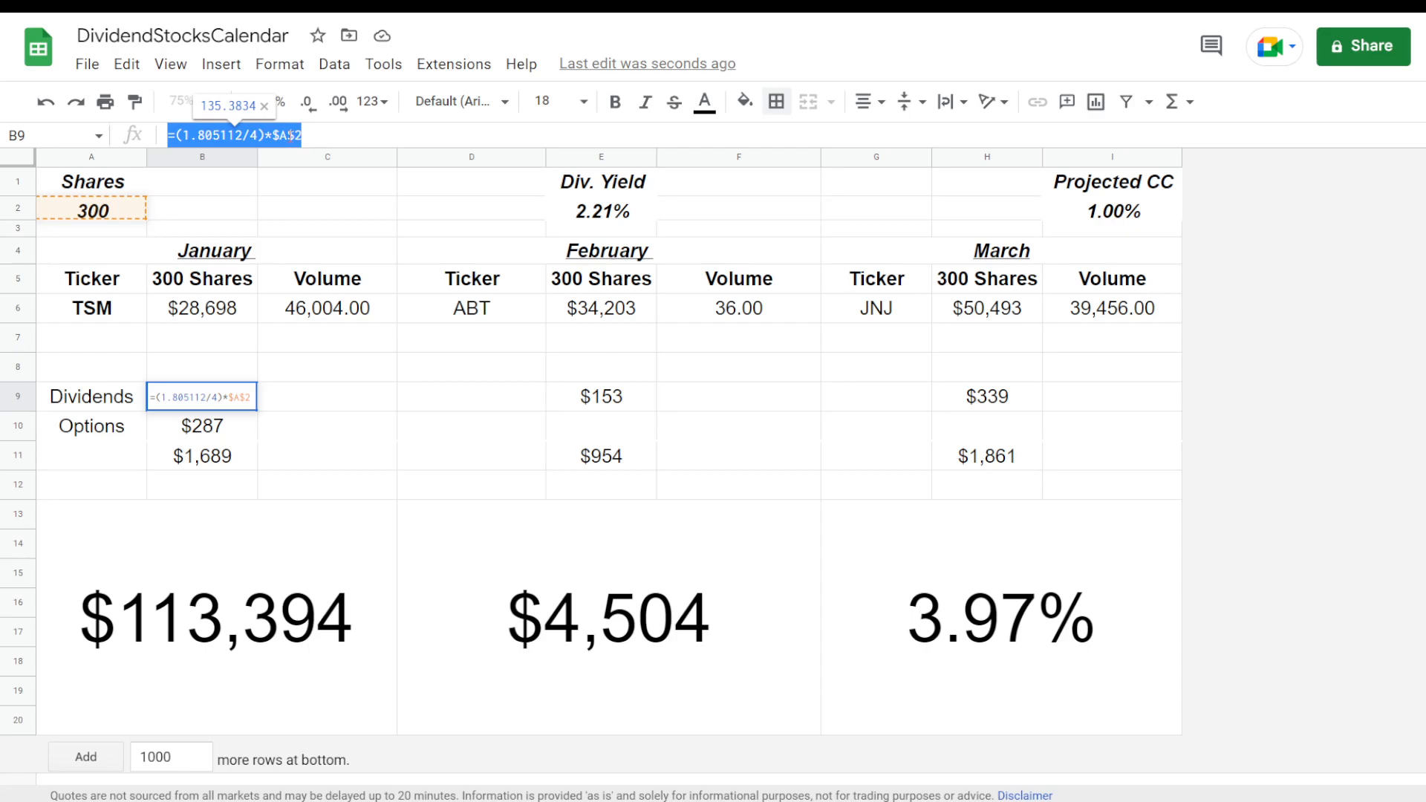
{"action": "key", "text": "Return"}
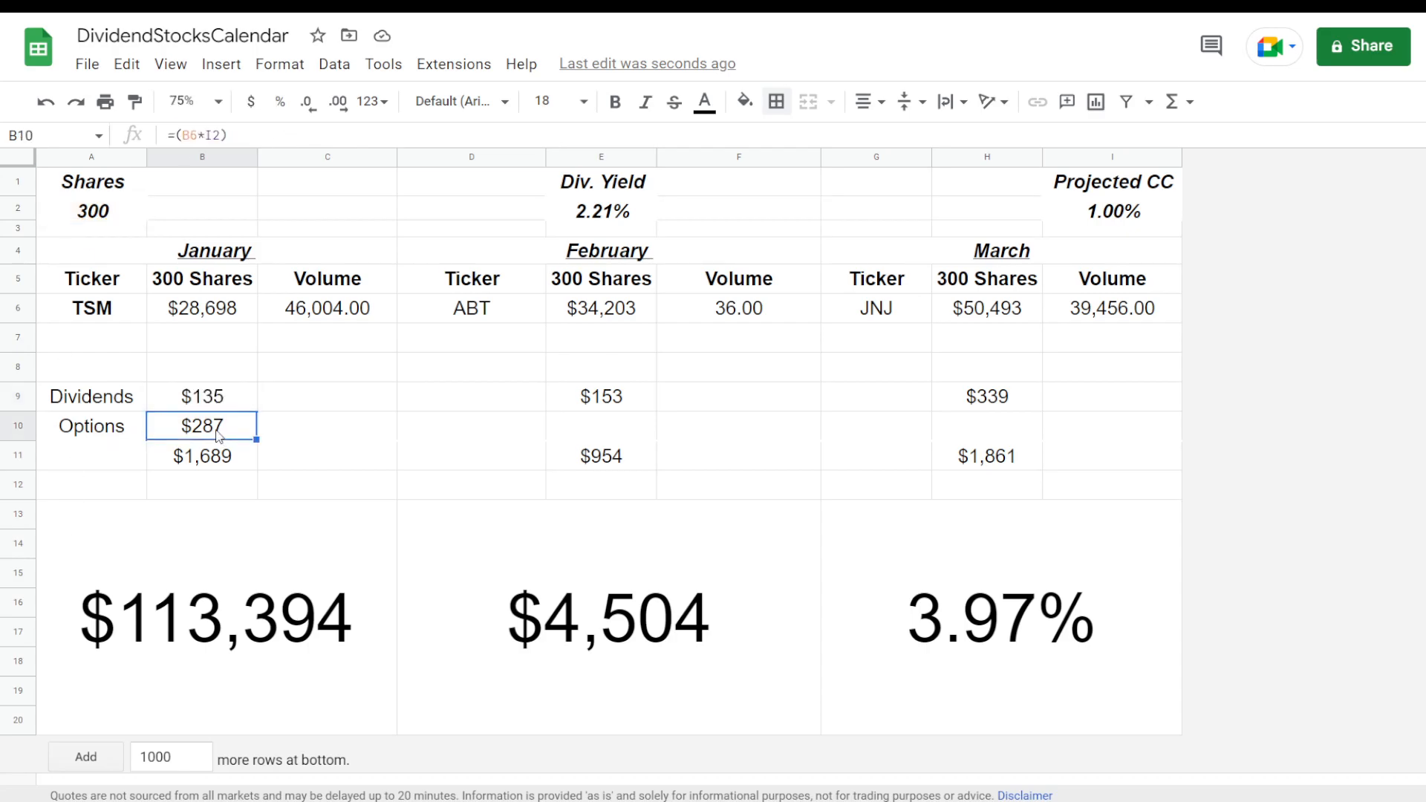
{"action": "left_click", "coordinate": [243, 135]}
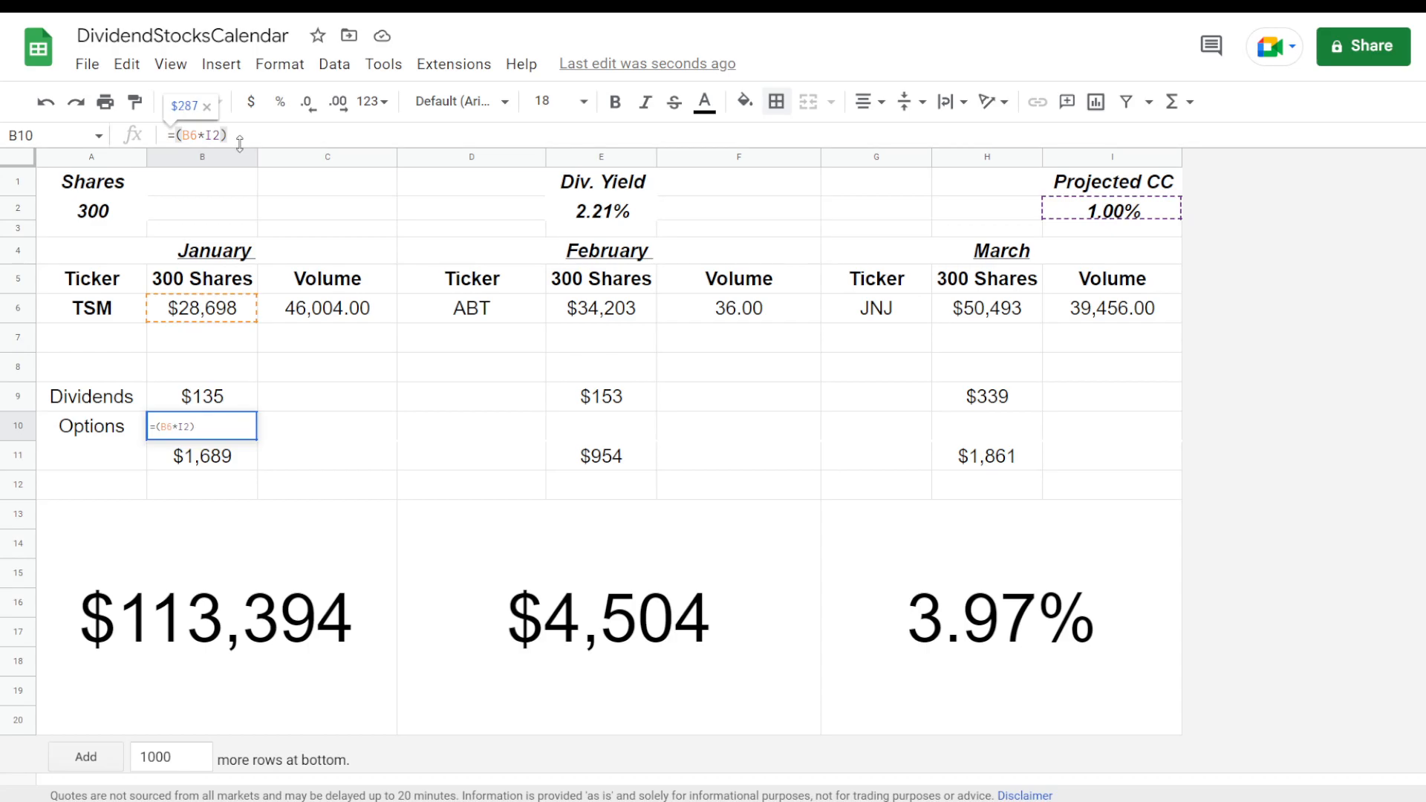
{"action": "type", "text": "/4"}
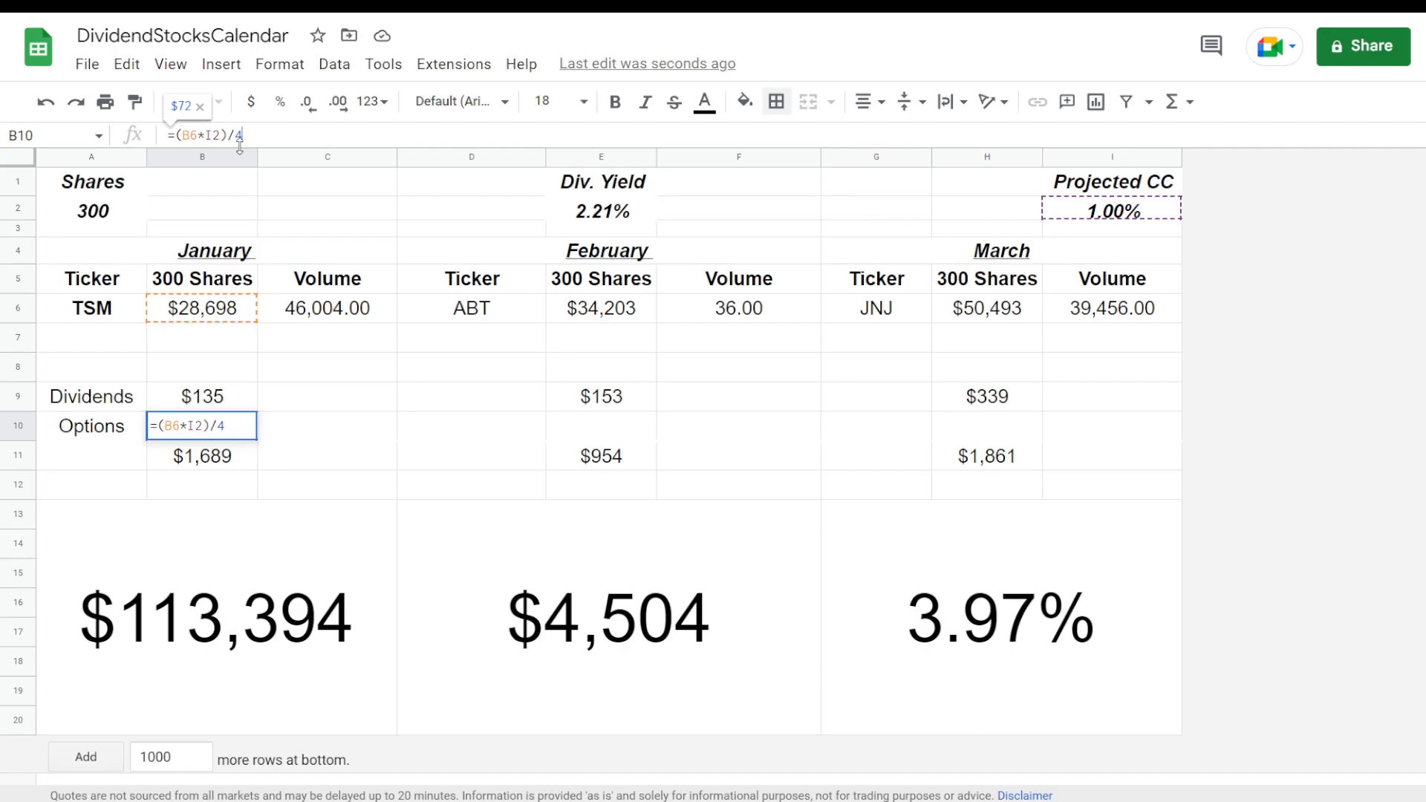
{"action": "key", "text": "Return"}
{"action": "key", "text": "ctrl+z"}
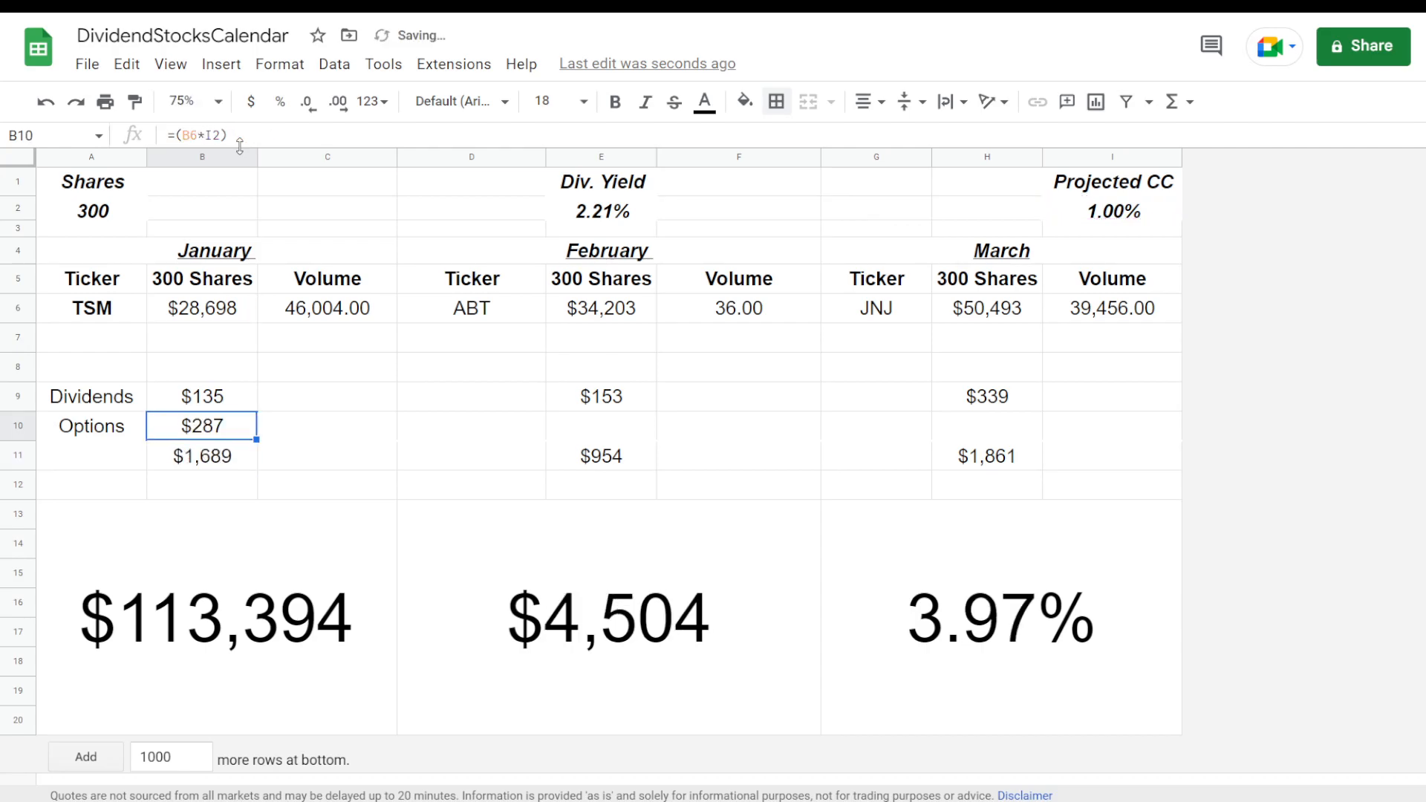
Undo the multiplication by 4 in the January total in B11.
{"action": "key", "text": "ctrl+z"}
{"action": "key", "text": "Up"}
{"action": "key", "text": "Left"}
{"action": "key", "text": "Right"}
{"action": "key", "text": "Down"}
{"action": "key", "text": "Left"}
{"action": "key", "text": "Right"}
{"action": "key", "text": "Up"}
{"action": "key", "text": "Right"}
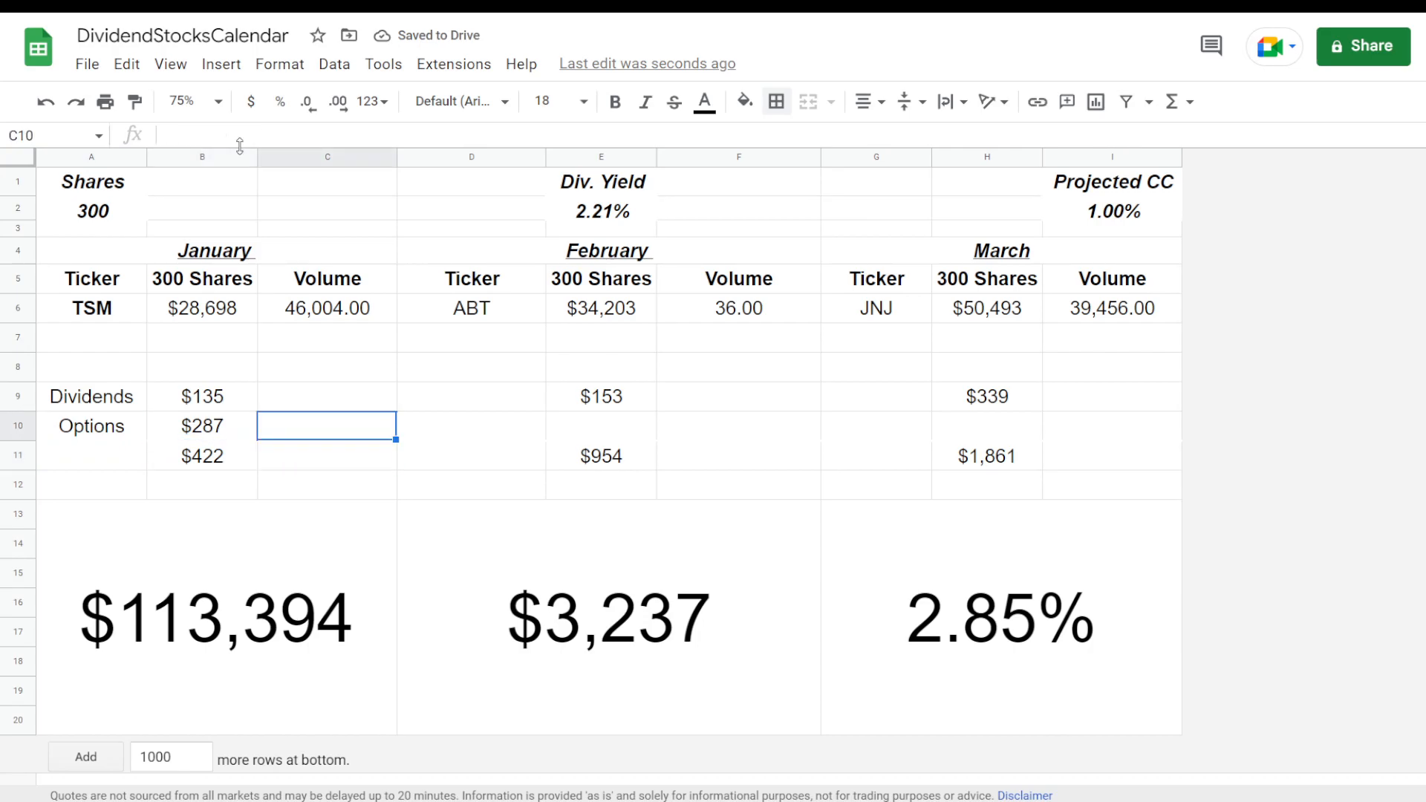
{"action": "key", "text": "Left"}
{"action": "key", "text": "Up"}
{"action": "key", "text": "Right"}
{"action": "key", "text": "Right"}
{"action": "key", "text": "Right"}
{"action": "key", "text": "Down"}
{"action": "key", "text": "Left"}
{"action": "key", "text": "Left"}
{"action": "key", "text": "Left"}
{"action": "key", "text": "Right"}
{"action": "key", "text": "Right"}
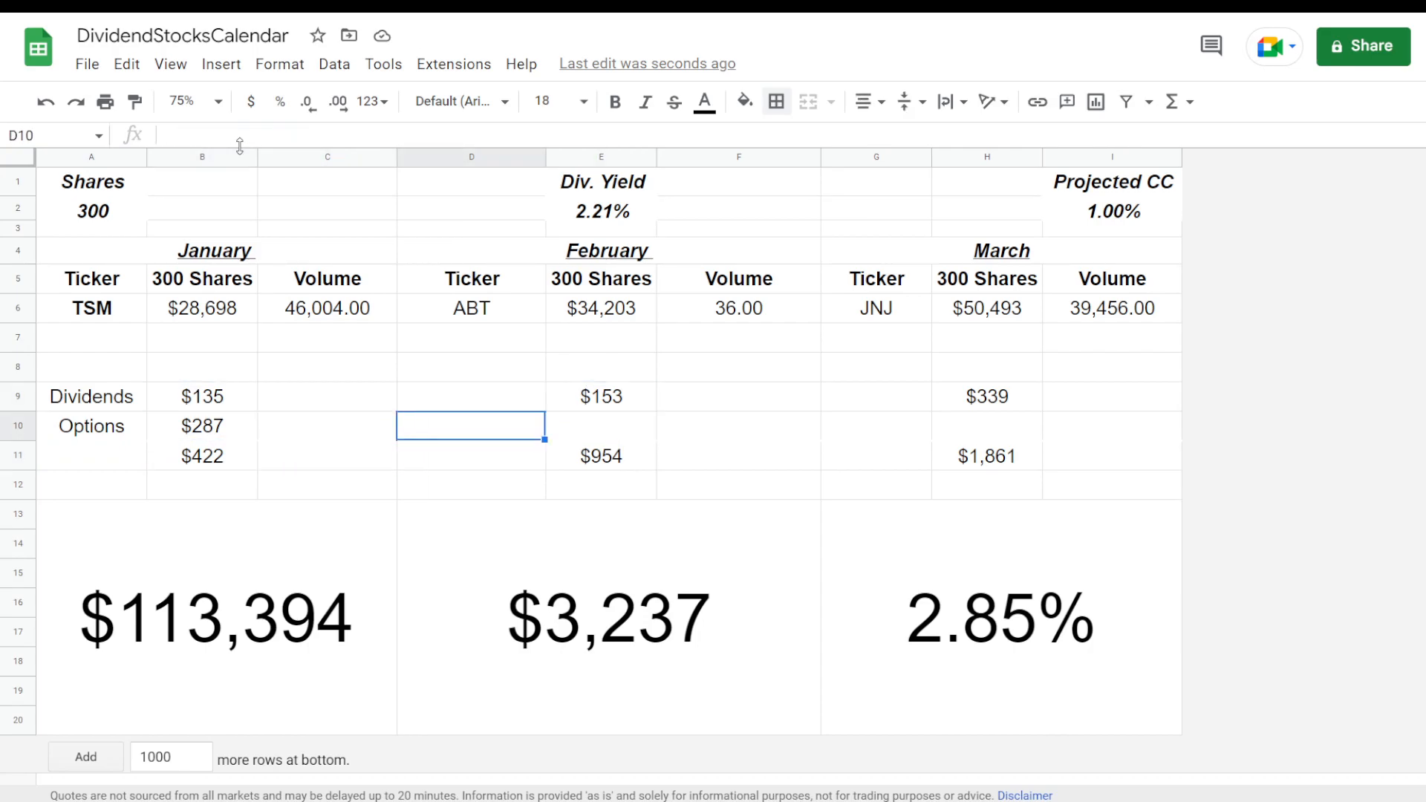
{"action": "key", "text": "Right"}
{"action": "key", "text": "Up"}
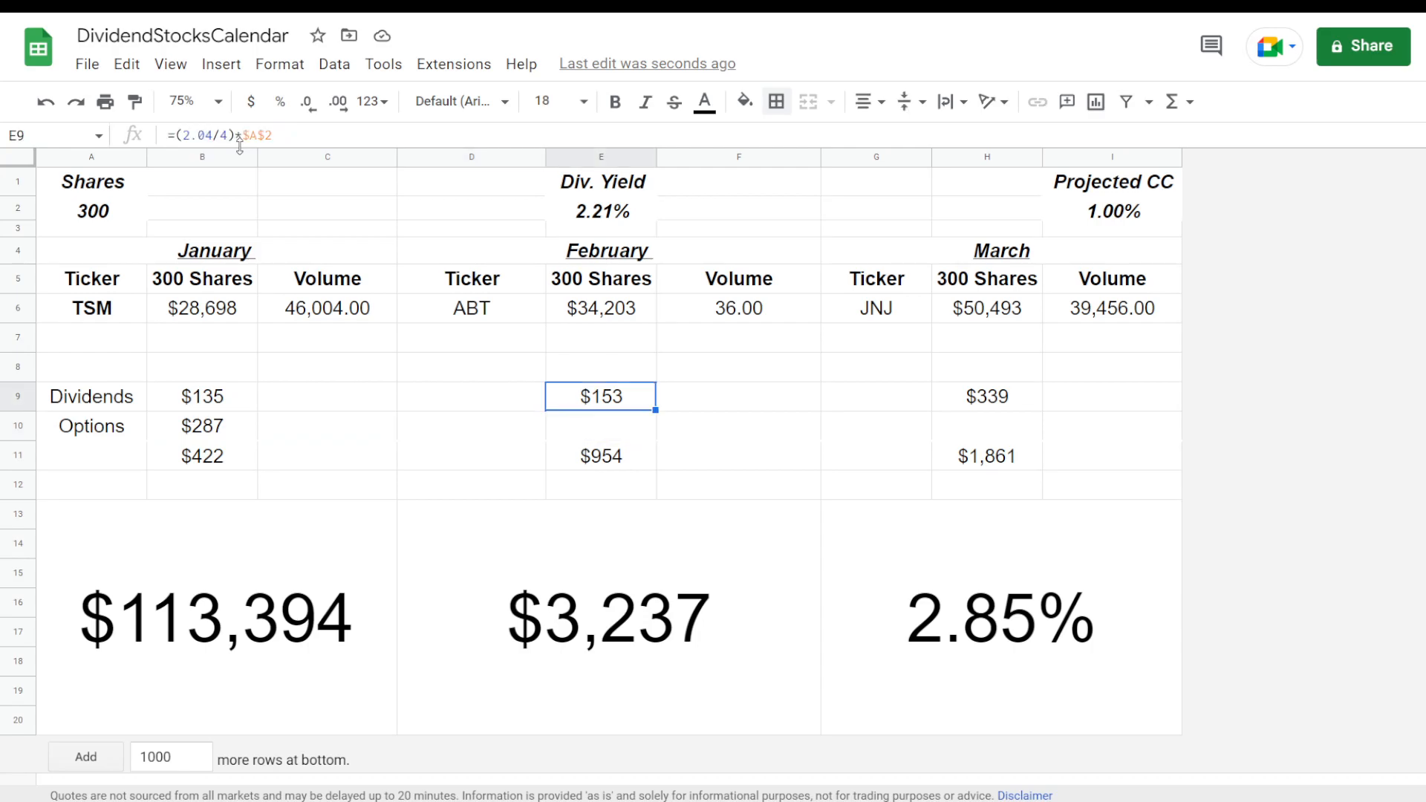
Remove the division by 4 from the January dividend formula in B9, making it =(1.805112)*$A$2.
{"action": "left_click", "coordinate": [242, 400]}
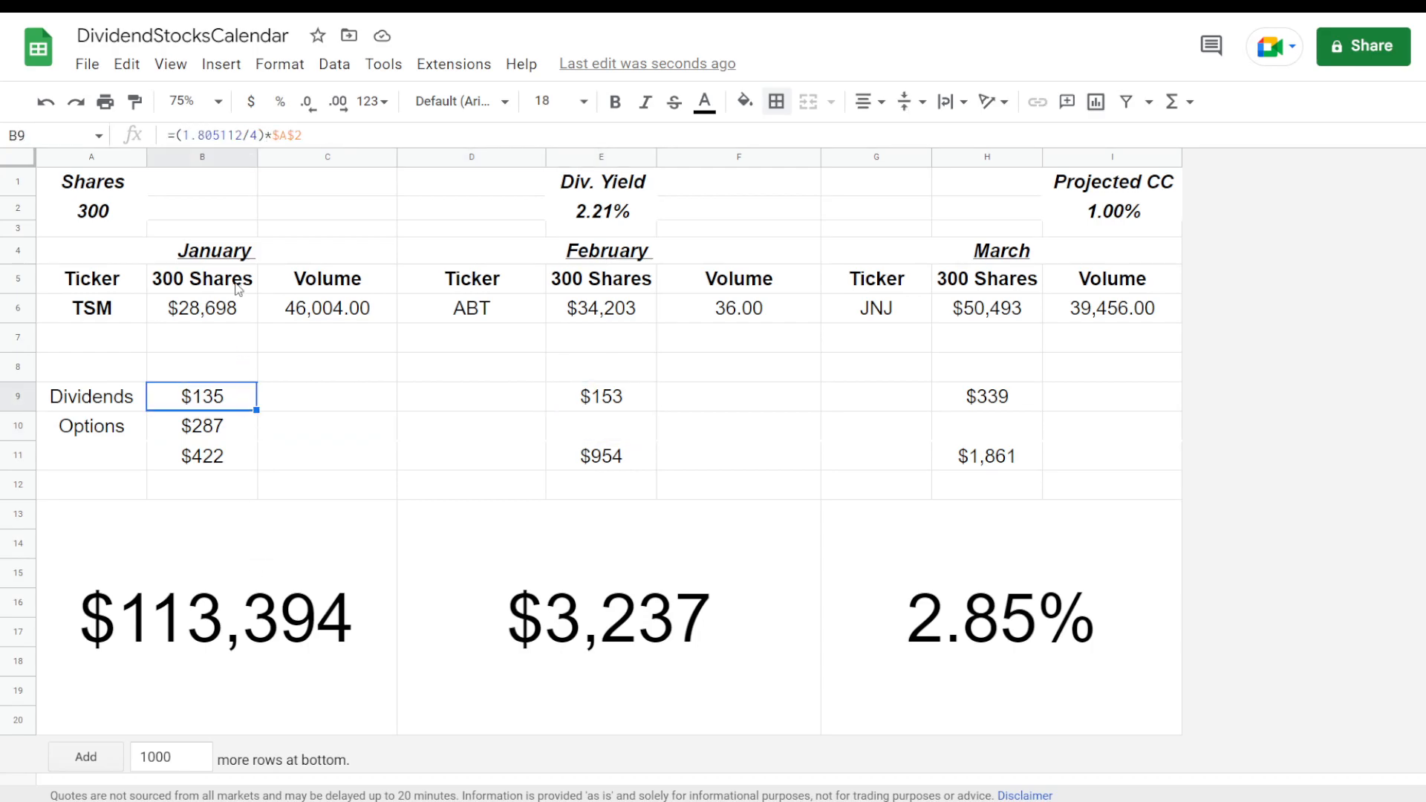
{"action": "left_click", "coordinate": [260, 134]}
{"action": "key", "text": "BackSpace"}
{"action": "key", "text": "BackSpace"}
{"action": "key", "text": "Return"}
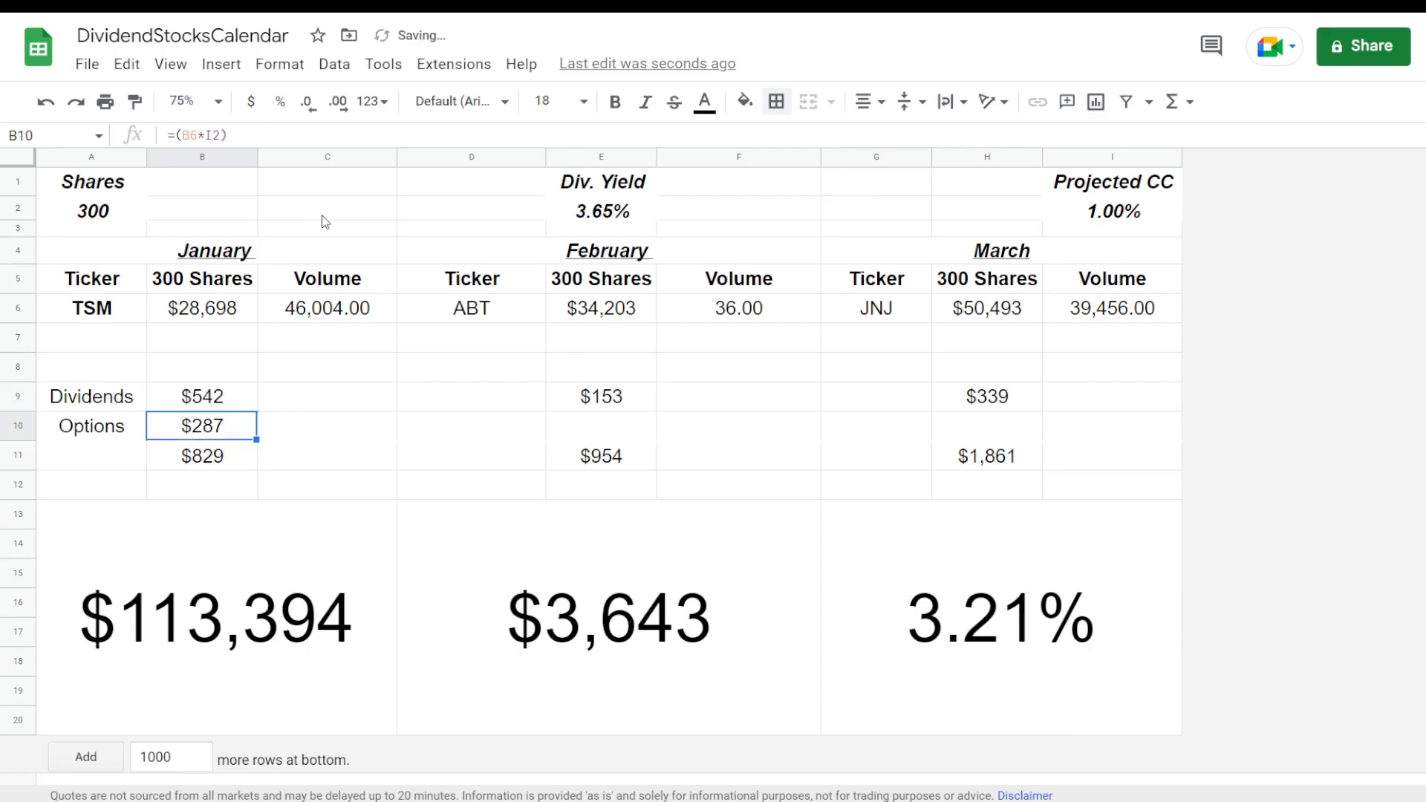
Try to copy the January dividend formula from B9 into the February and March dividend cells E9 and H9.
{"action": "key", "text": "Up"}
{"action": "key", "text": "ctrl+c"}
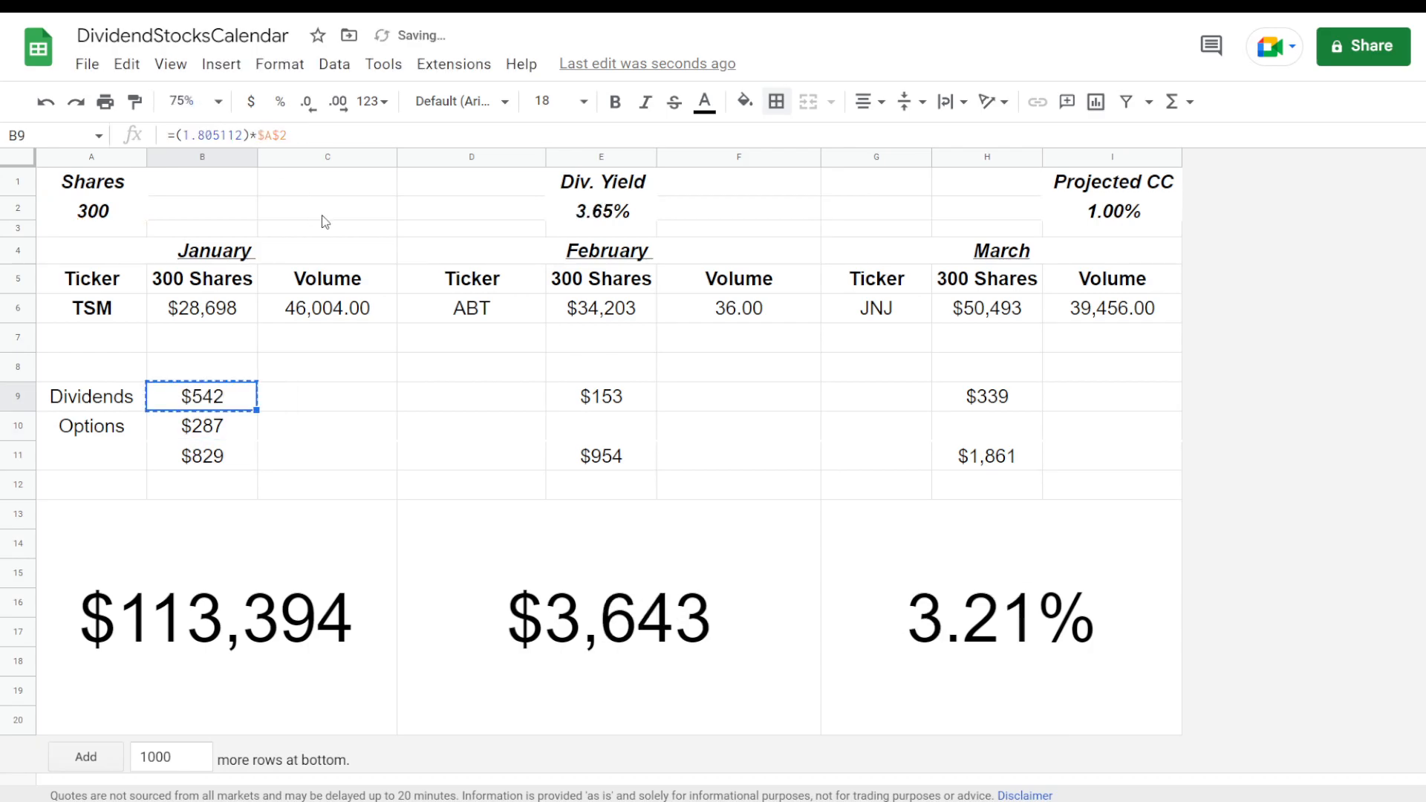
{"action": "left_click", "coordinate": [599, 399]}
{"action": "key", "text": "ctrl+v"}
{"action": "left_click", "coordinate": [977, 401]}
{"action": "key", "text": "ctrl+v"}
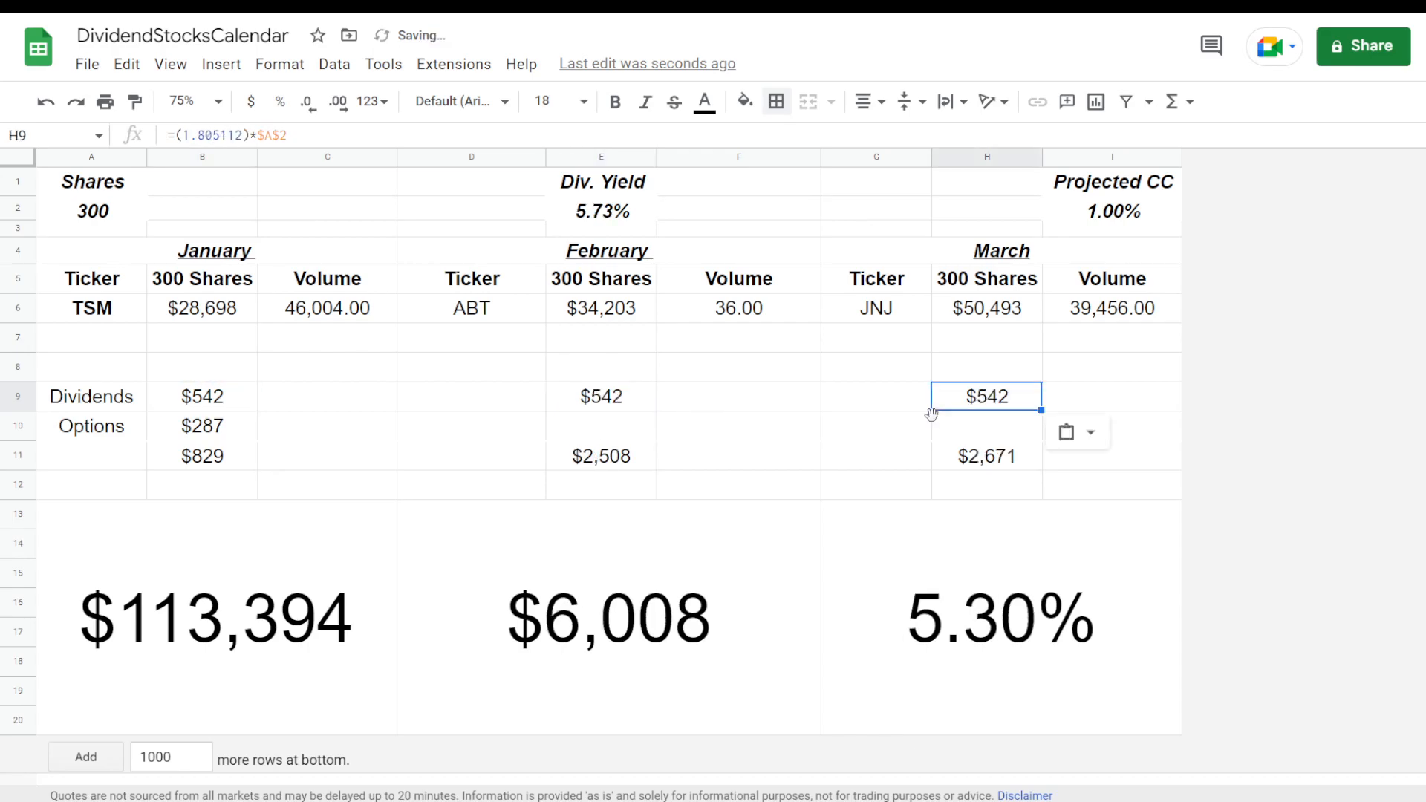
{"action": "left_click", "coordinate": [626, 394]}
{"action": "key", "text": "ctrl+z"}
{"action": "key", "text": "ctrl+z"}
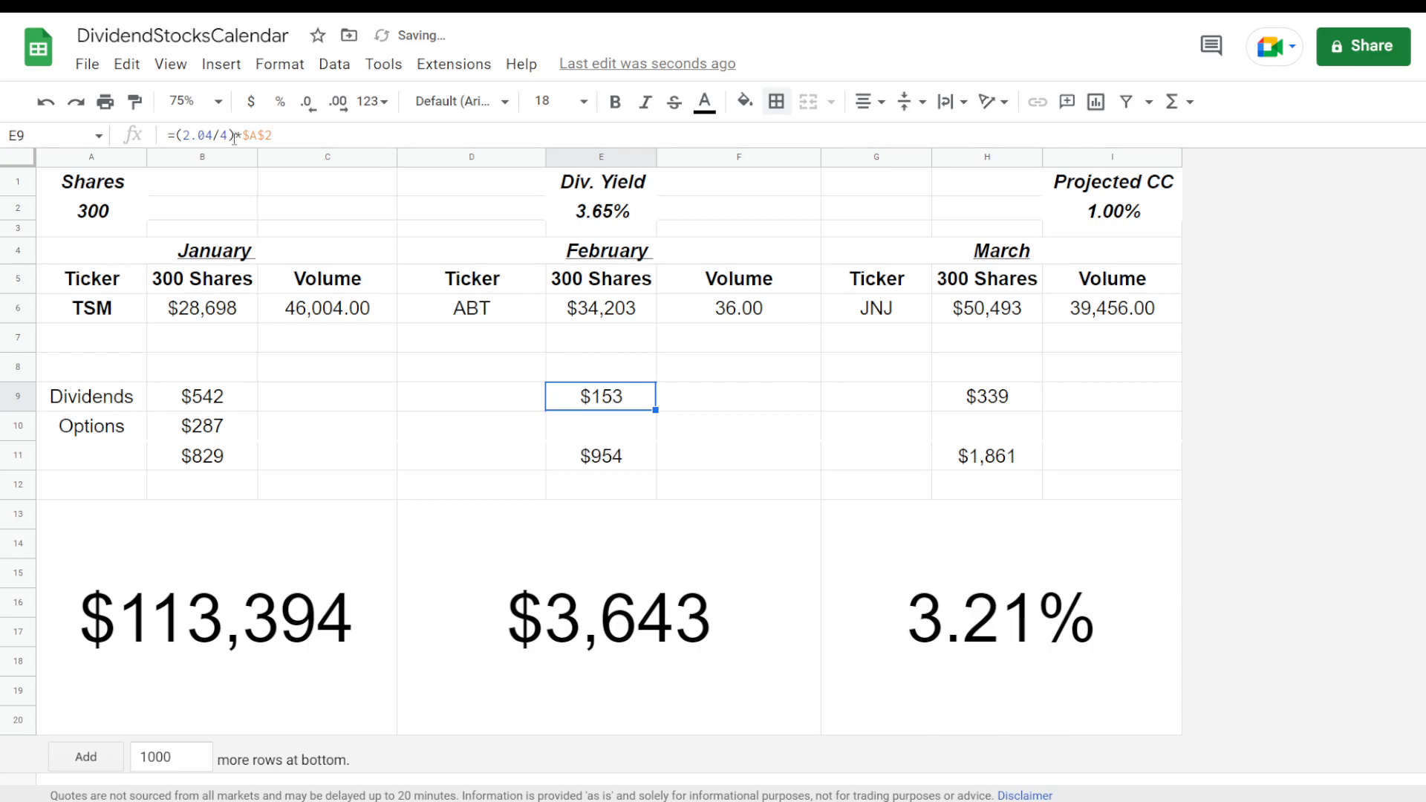
Remove the division by 4 from the February and March dividend formulas in E9 and H9.
{"action": "left_click", "coordinate": [244, 132]}
{"action": "key", "text": "BackSpace"}
{"action": "key", "text": "BackSpace"}
{"action": "key", "text": "Tab"}
{"action": "key", "text": "Tab"}
{"action": "key", "text": "Tab"}
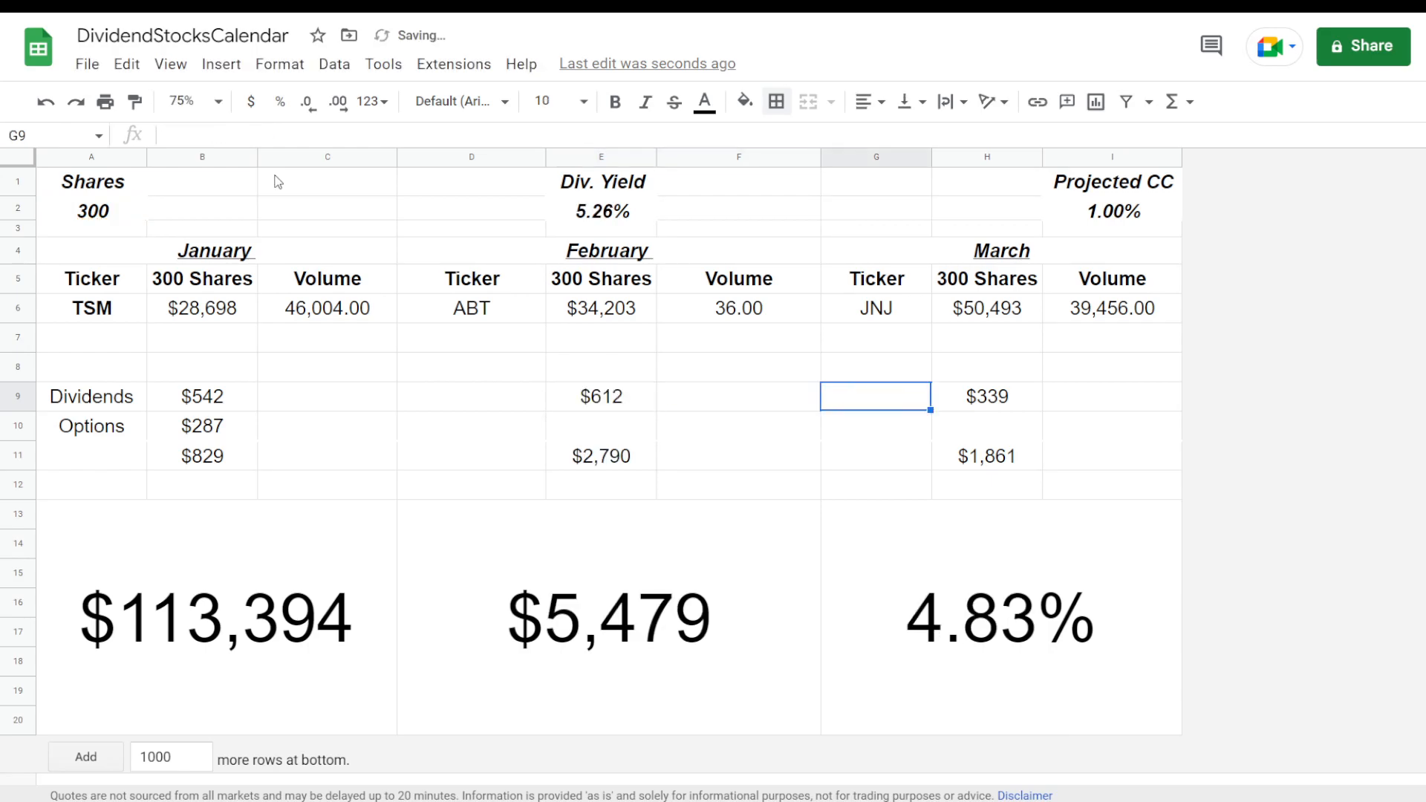
{"action": "left_click", "coordinate": [229, 135]}
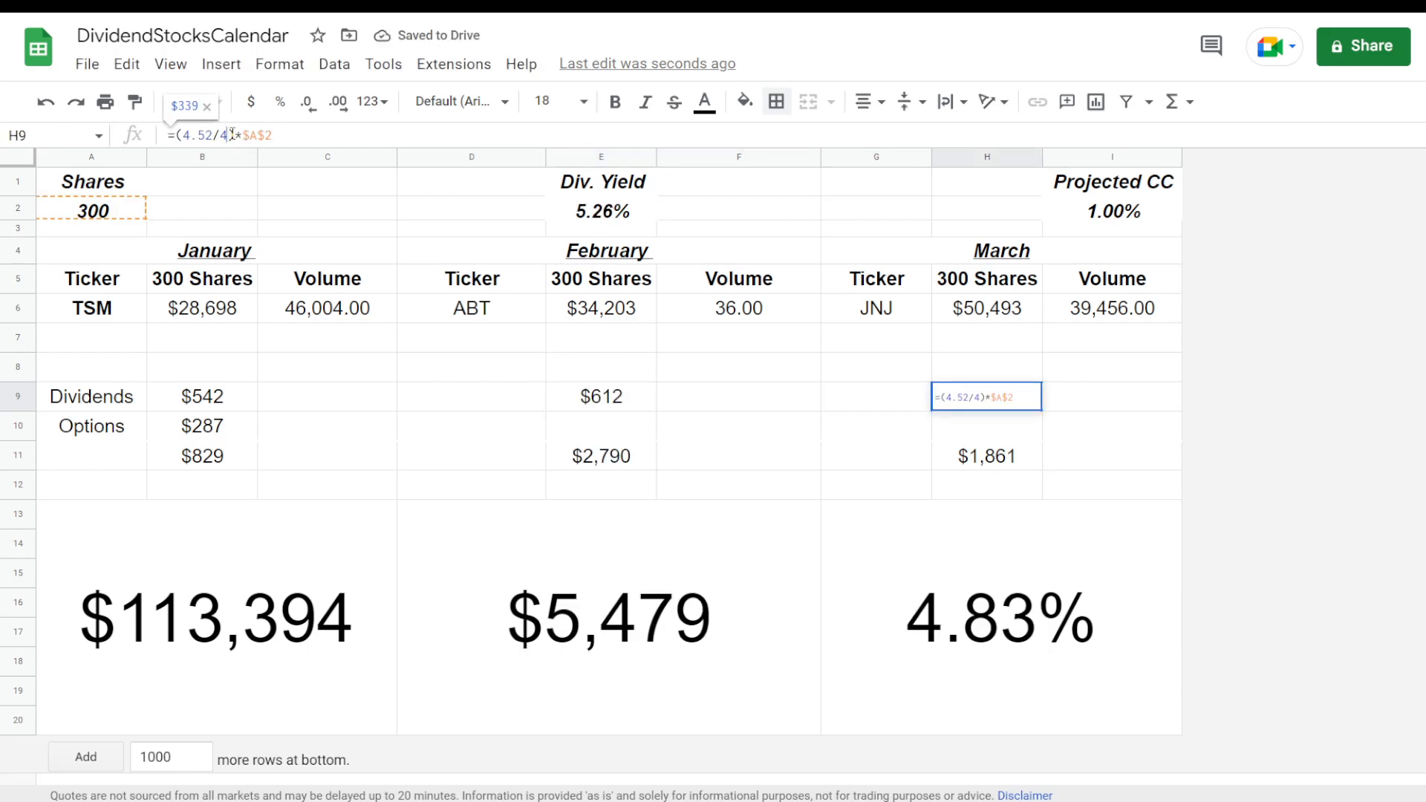
{"action": "key", "text": "BackSpace"}
{"action": "key", "text": "BackSpace"}
{"action": "key", "text": "Return"}
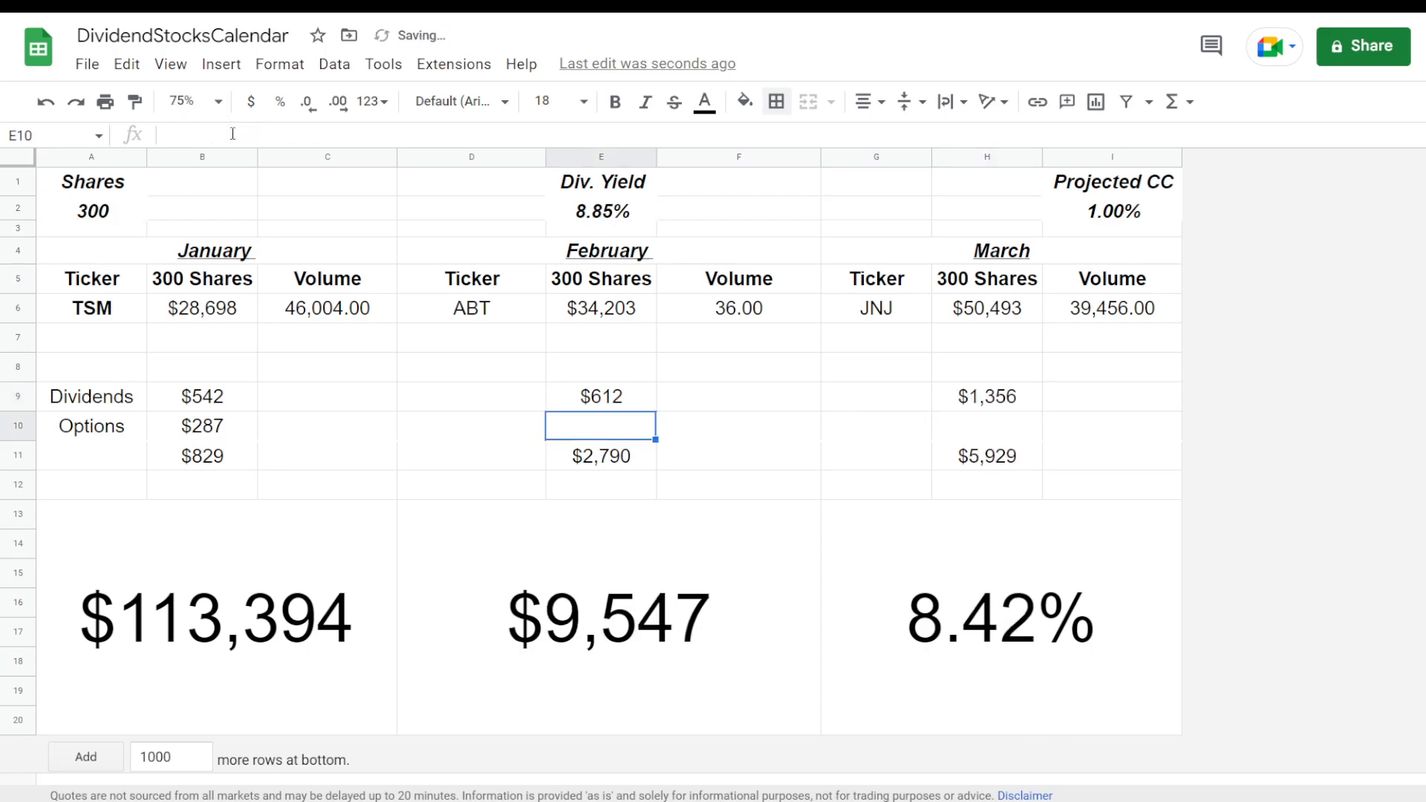
Remove the three multiplications by 4 from the dividend yield formula in E2, making it =((B9) + (E9) + (H9)) / A13.
{"action": "left_click", "coordinate": [611, 216]}
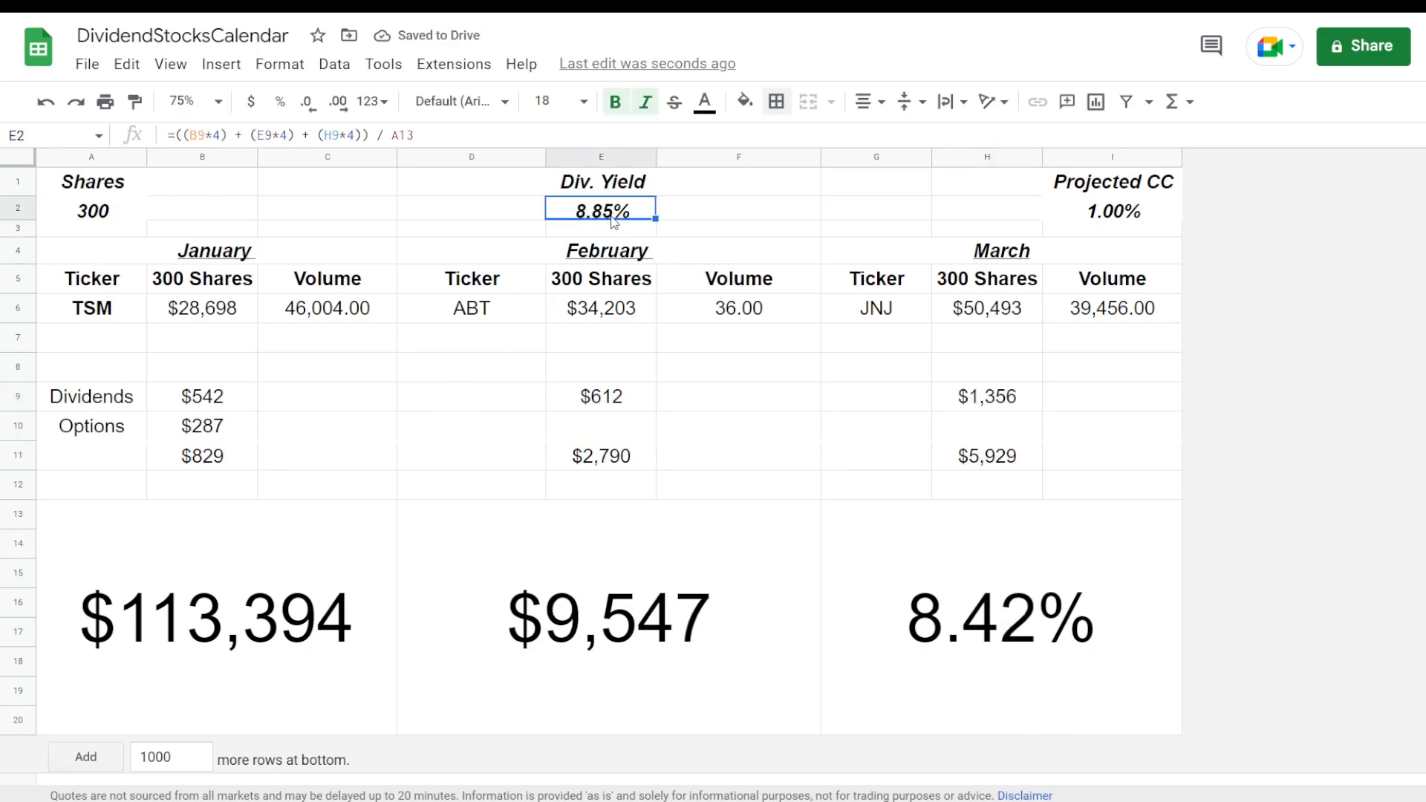
{"action": "left_click", "coordinate": [199, 458]}
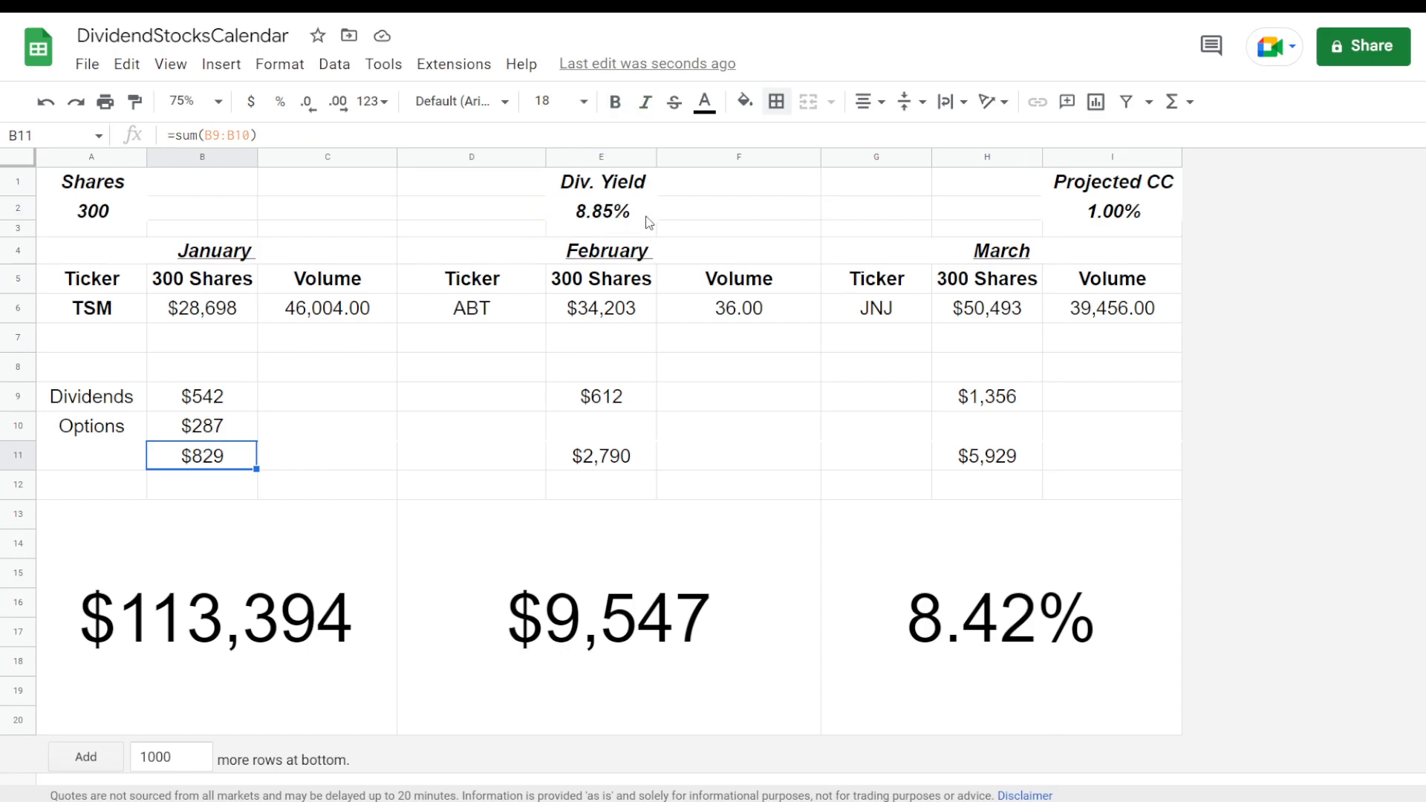
{"action": "left_click", "coordinate": [618, 210]}
{"action": "left_click", "coordinate": [217, 138]}
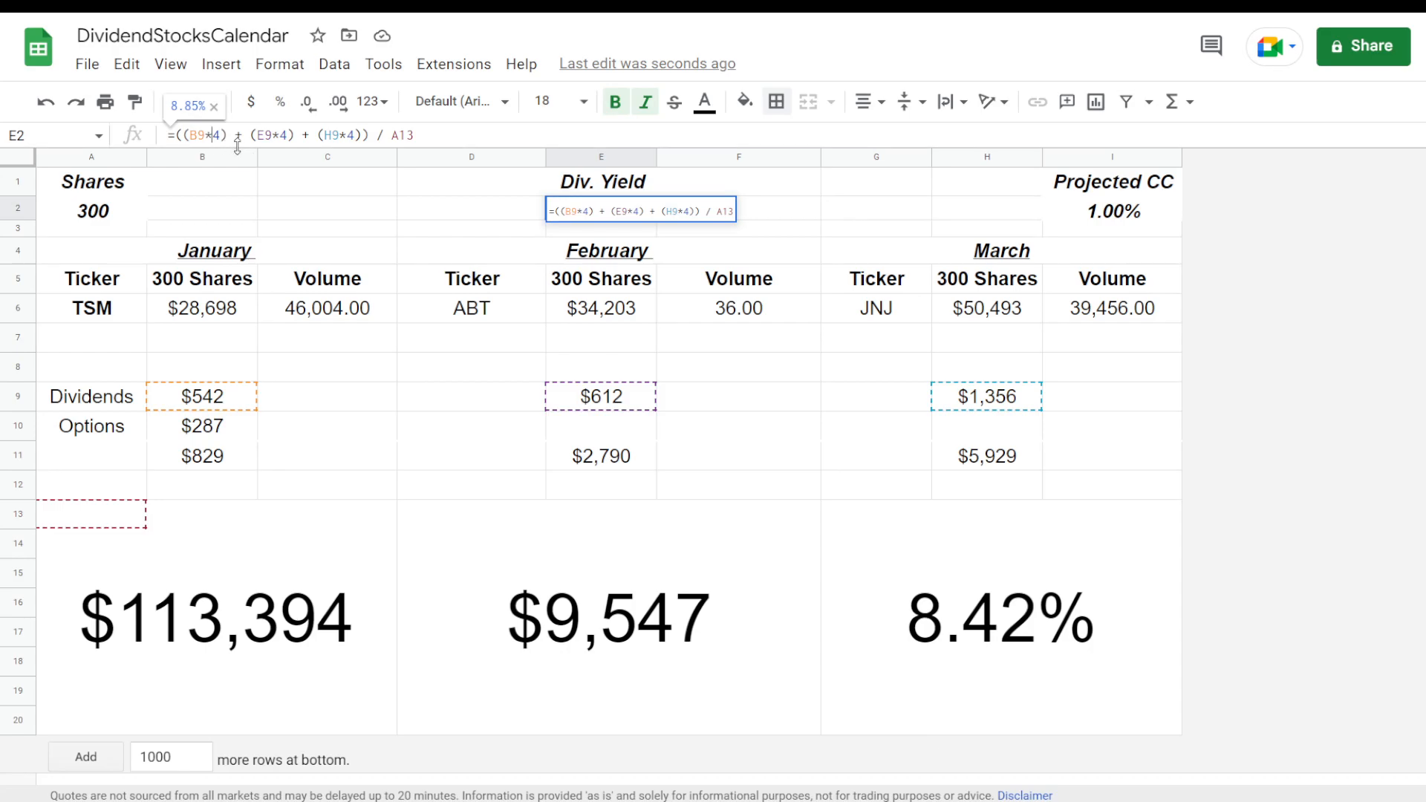
{"action": "key", "text": "BackSpace"}
{"action": "key", "text": "BackSpace"}
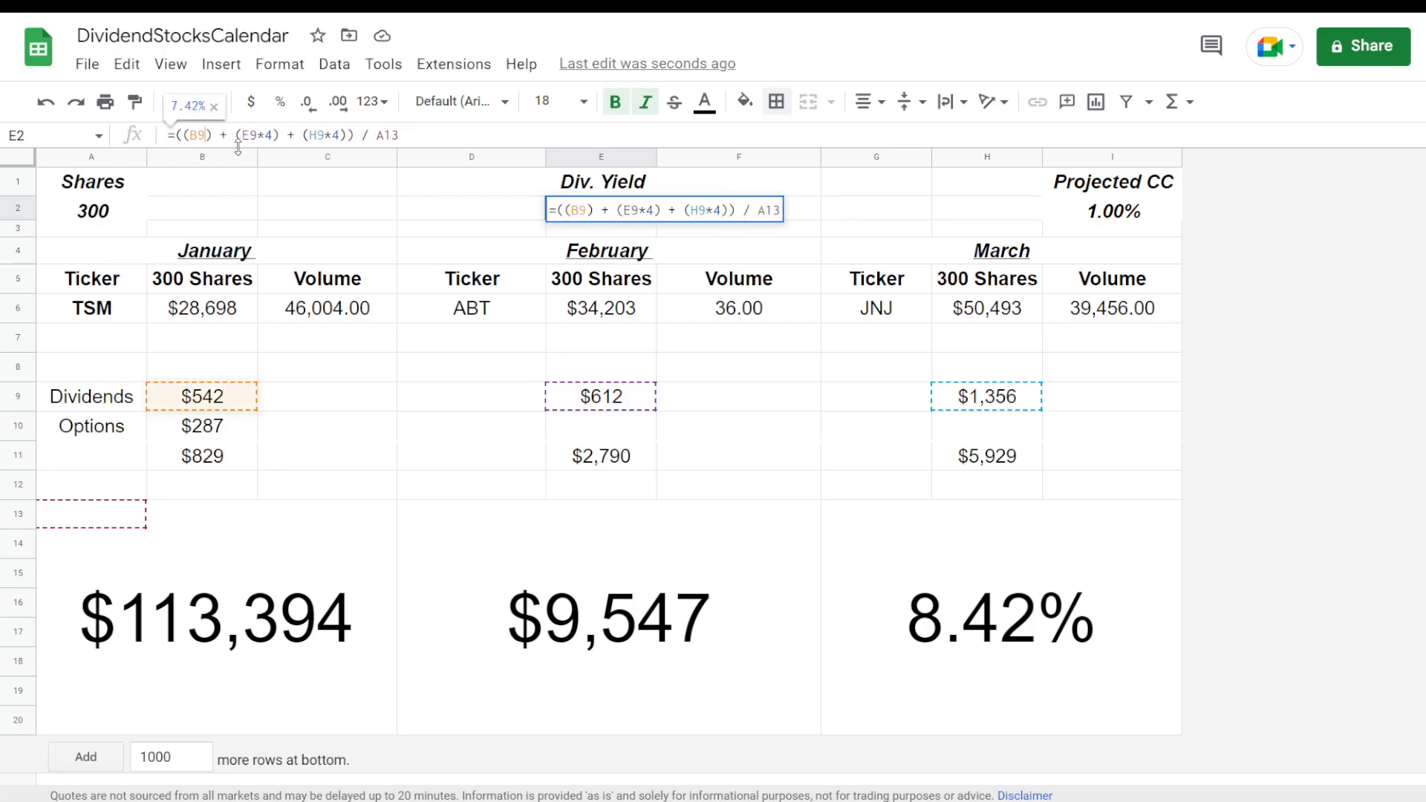
{"action": "key", "text": "Right"}
{"action": "key", "text": "Right"}
{"action": "key", "text": "Right"}
{"action": "key", "text": "Right"}
{"action": "key", "text": "Right"}
{"action": "key", "text": "Right"}
{"action": "key", "text": "Right"}
{"action": "key", "text": "Right"}
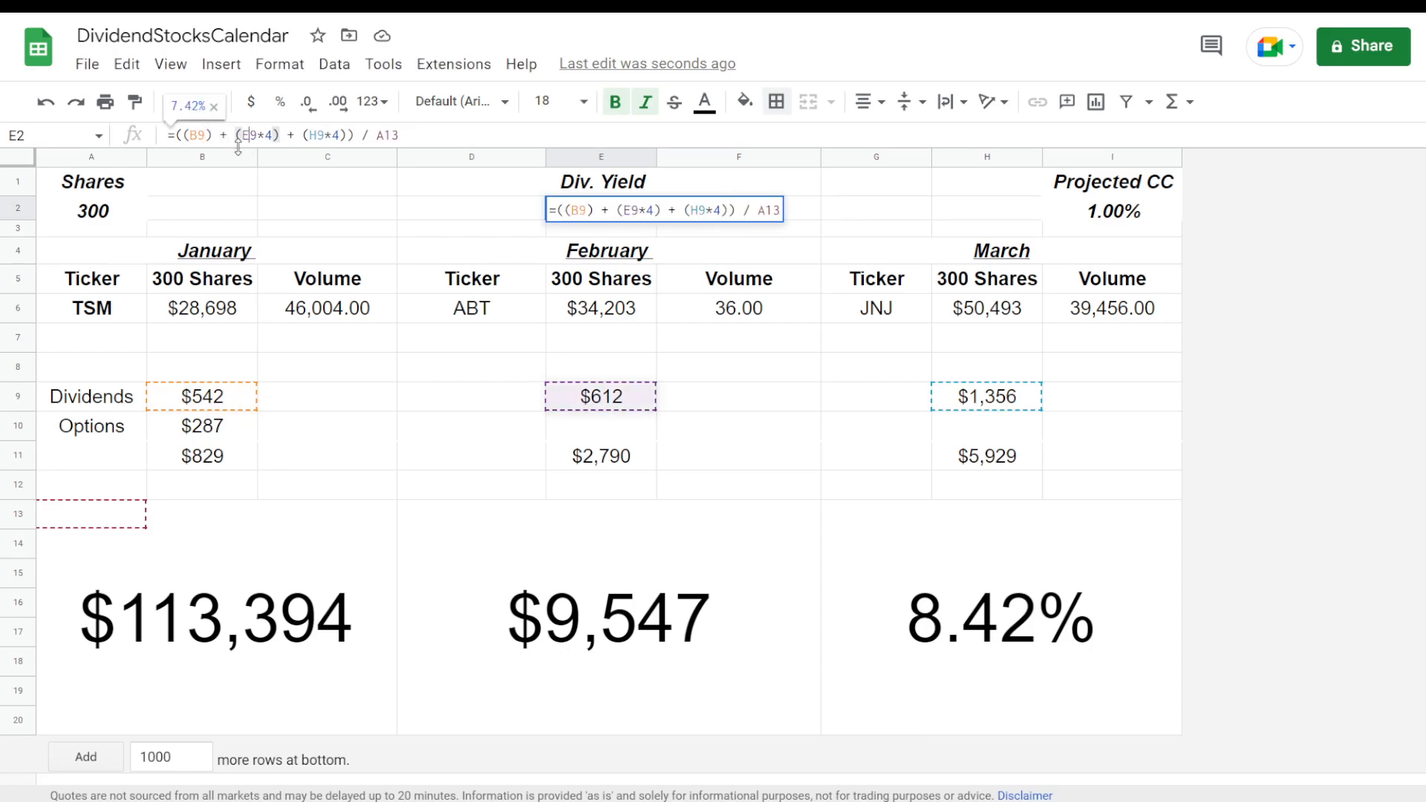
{"action": "key", "text": "Right"}
{"action": "key", "text": "BackSpace"}
{"action": "key", "text": "BackSpace"}
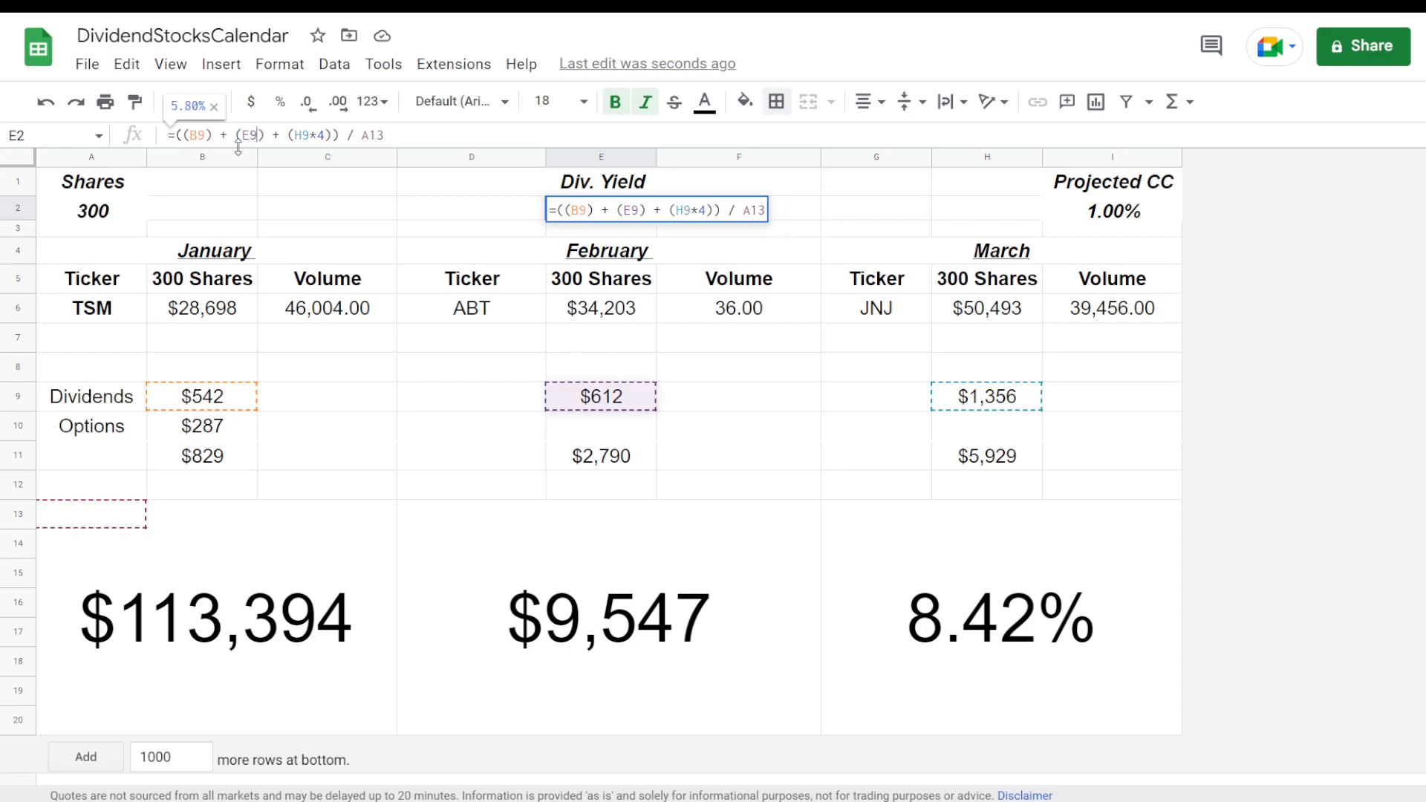
{"action": "key", "text": "Right"}
{"action": "key", "text": "Right"}
{"action": "key", "text": "Right"}
{"action": "key", "text": "Right"}
{"action": "key", "text": "Right"}
{"action": "key", "text": "Right"}
{"action": "key", "text": "Right"}
{"action": "key", "text": "Right"}
{"action": "key", "text": "Right"}
{"action": "key", "text": "BackSpace"}
{"action": "key", "text": "BackSpace"}
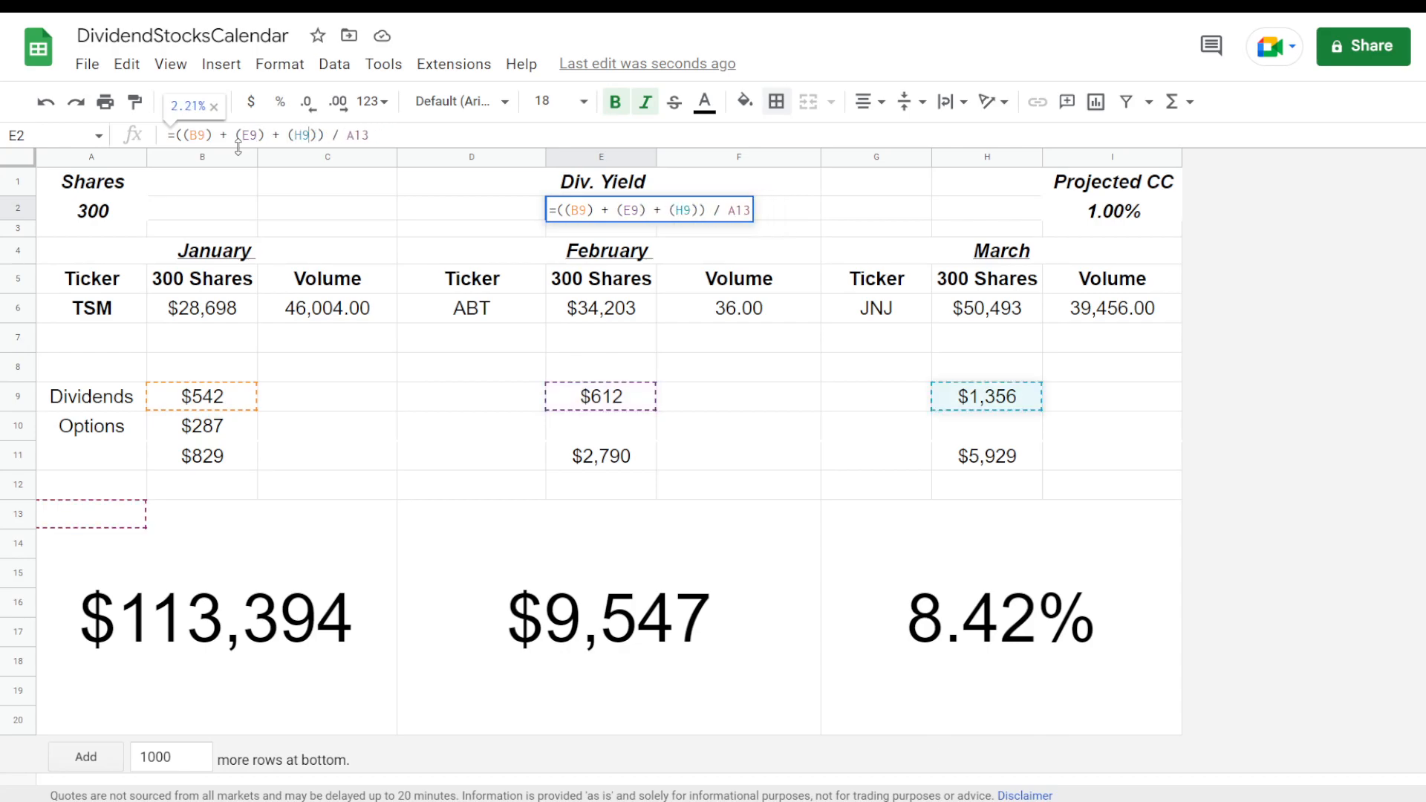
{"action": "key", "text": "Return"}
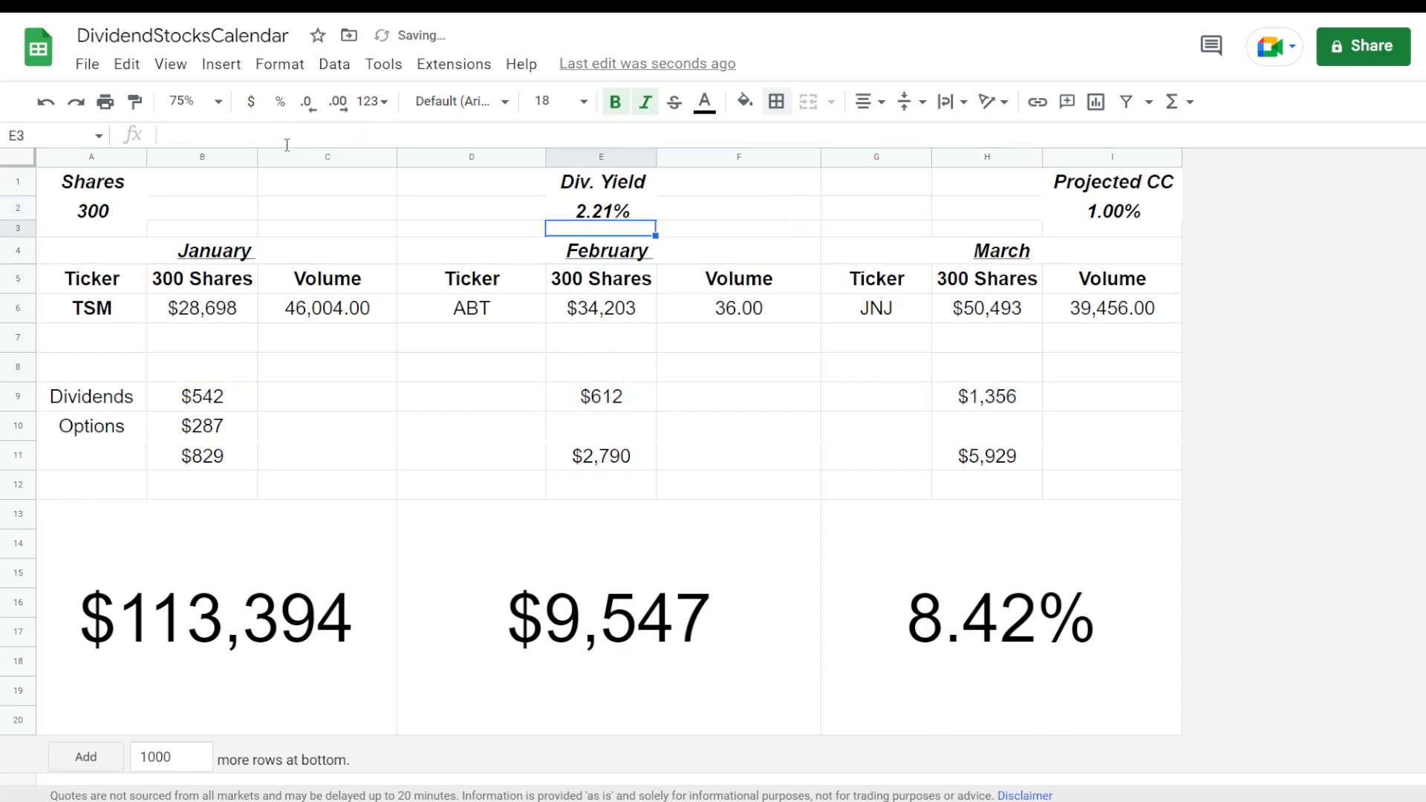
Try copying the January options formula from B10 into E10 and H10, dismissing the suggested formula correction.
{"action": "left_click", "coordinate": [211, 428]}
{"action": "left_click", "coordinate": [240, 136]}
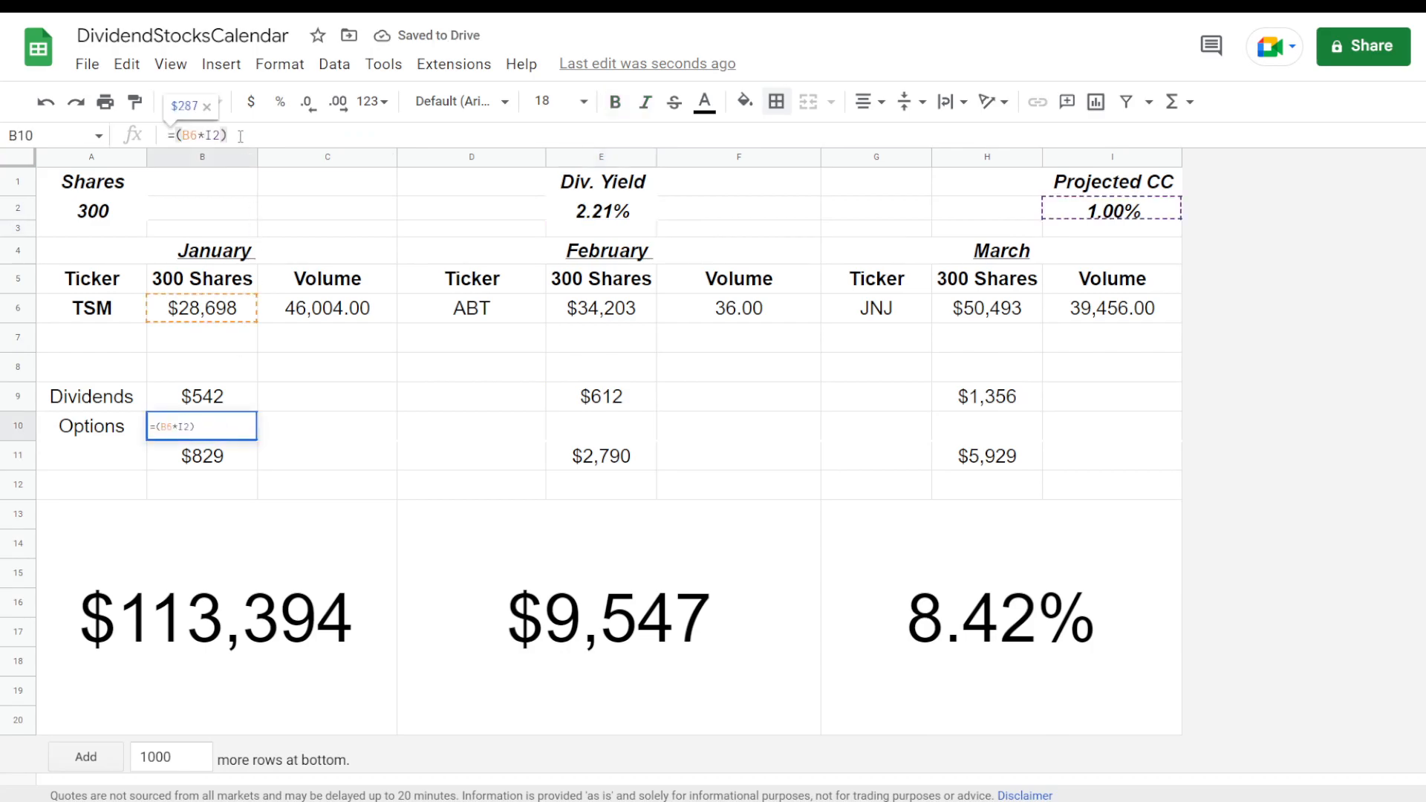
{"action": "key", "text": "Return"}
{"action": "key", "text": "Up"}
{"action": "key", "text": "ctrl+c"}
{"action": "left_click", "coordinate": [621, 419]}
{"action": "key", "text": "ctrl+v"}
{"action": "left_click", "coordinate": [949, 431]}
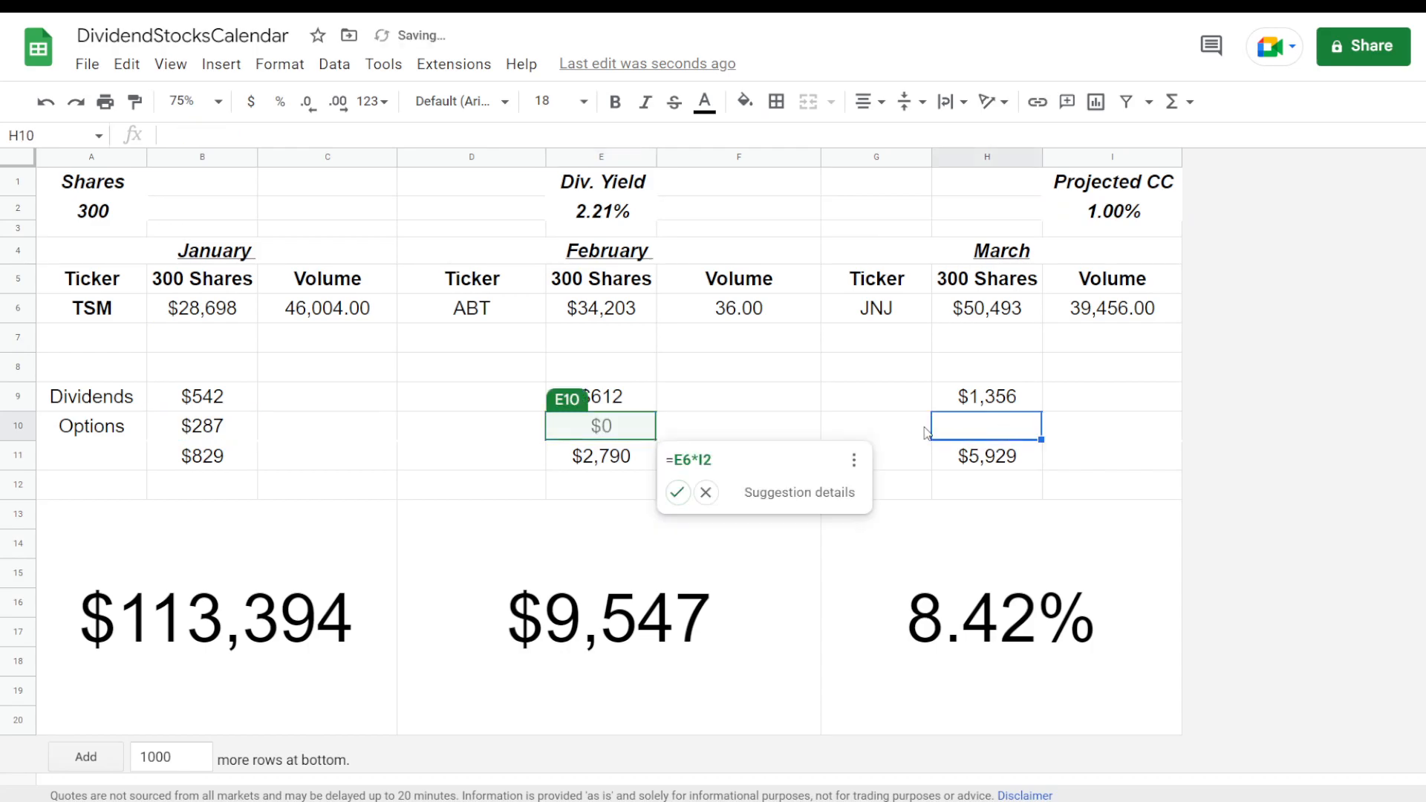
{"action": "key", "text": "ctrl+v"}
{"action": "left_click", "coordinate": [706, 492]}
{"action": "left_click", "coordinate": [600, 428]}
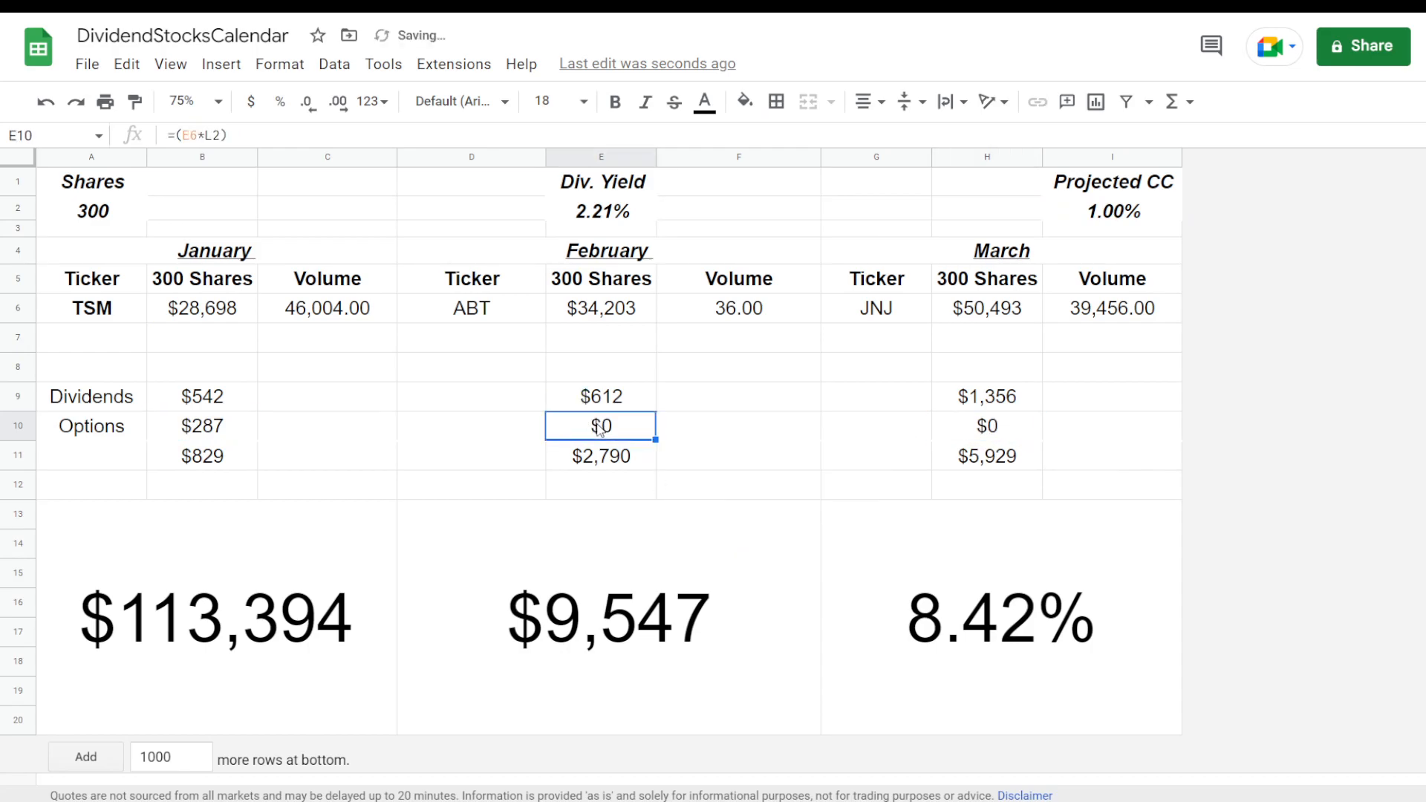
Copy the January options formula from B10 into E10 and accept the suggested correction =E6*I2.
{"action": "left_click", "coordinate": [215, 429]}
{"action": "key", "text": "ctrl+c"}
{"action": "left_click", "coordinate": [605, 439]}
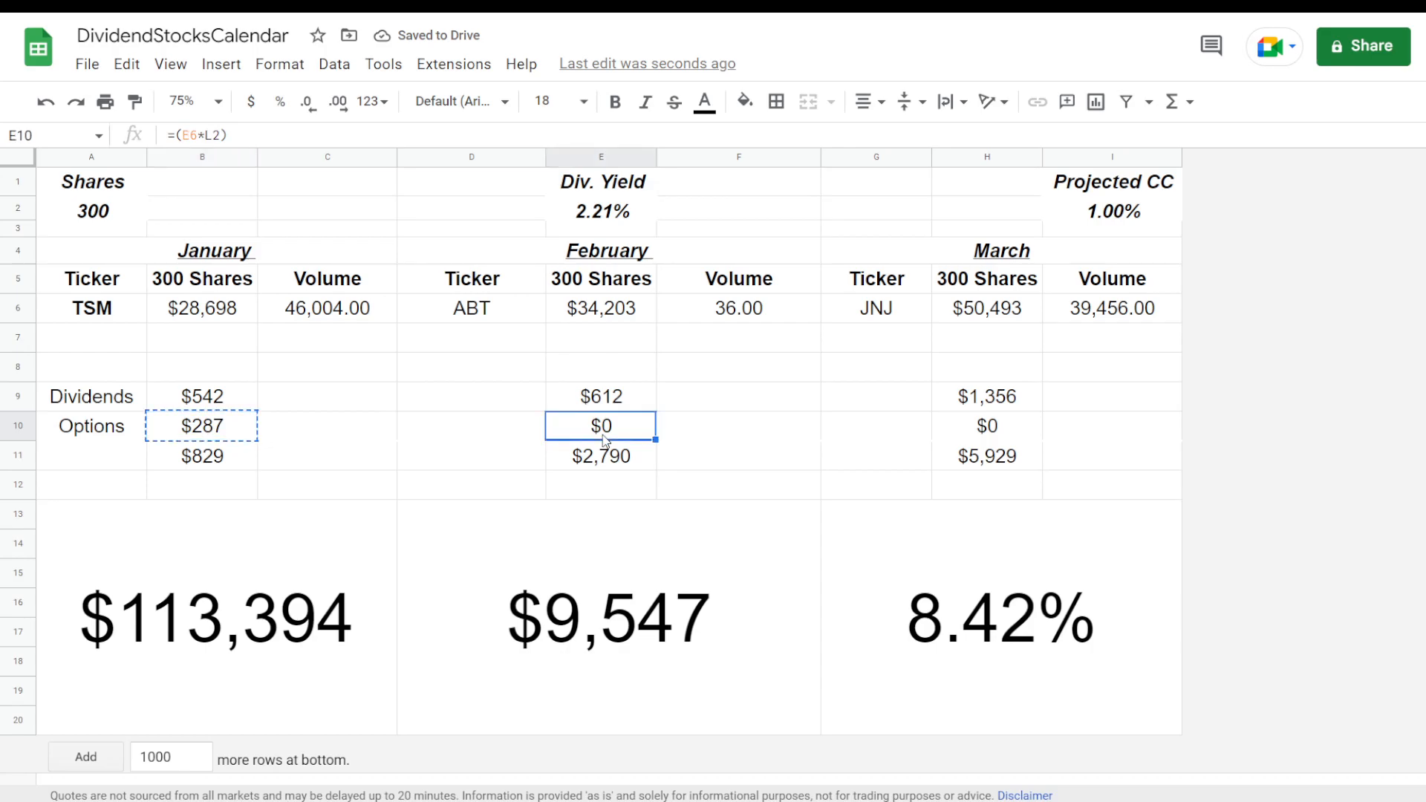
{"action": "key", "text": "ctrl+v"}
{"action": "left_click", "coordinate": [675, 488]}
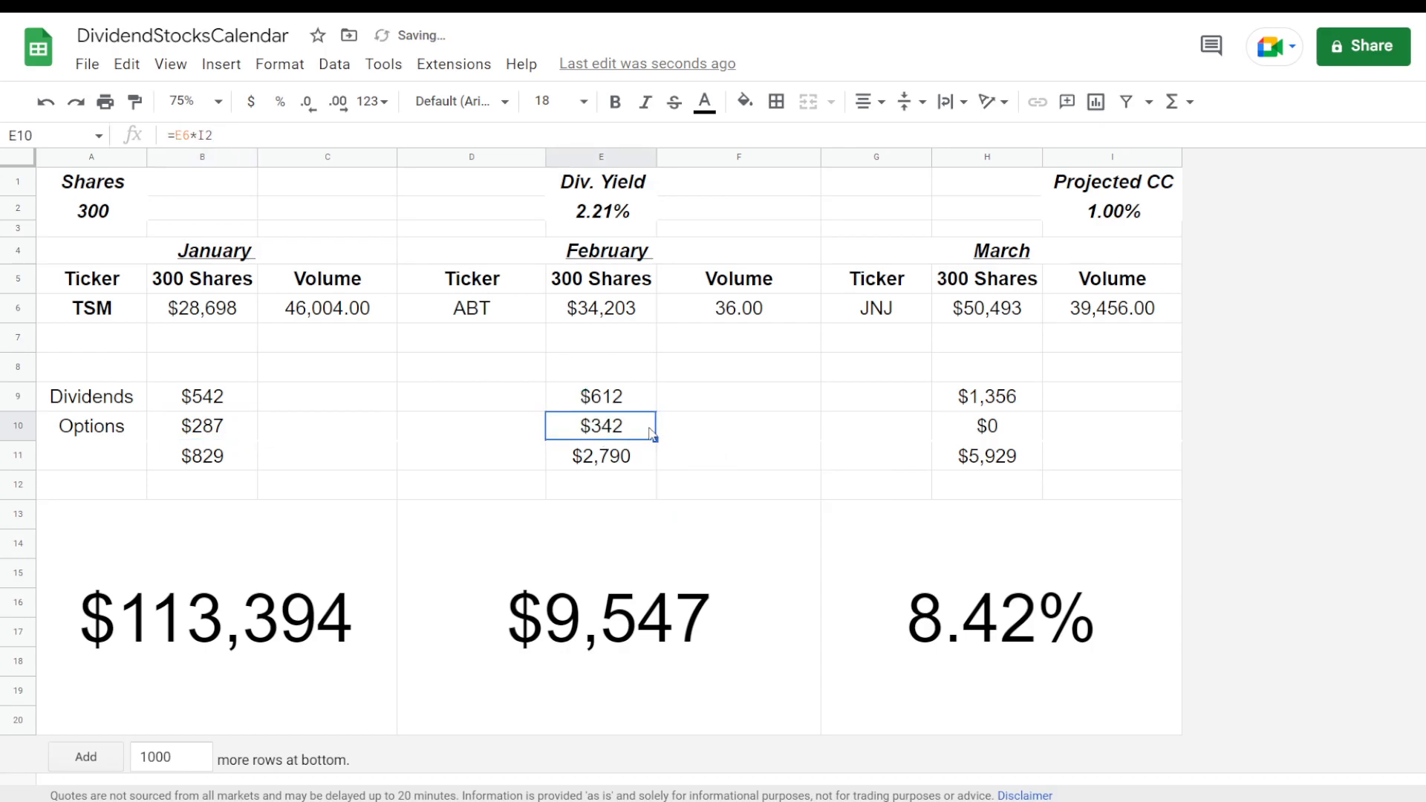
Paste the options formula into the March cell H10 and accept the suggested correction =H6*I2.
{"action": "left_click", "coordinate": [989, 433]}
{"action": "key", "text": "ctrl+v"}
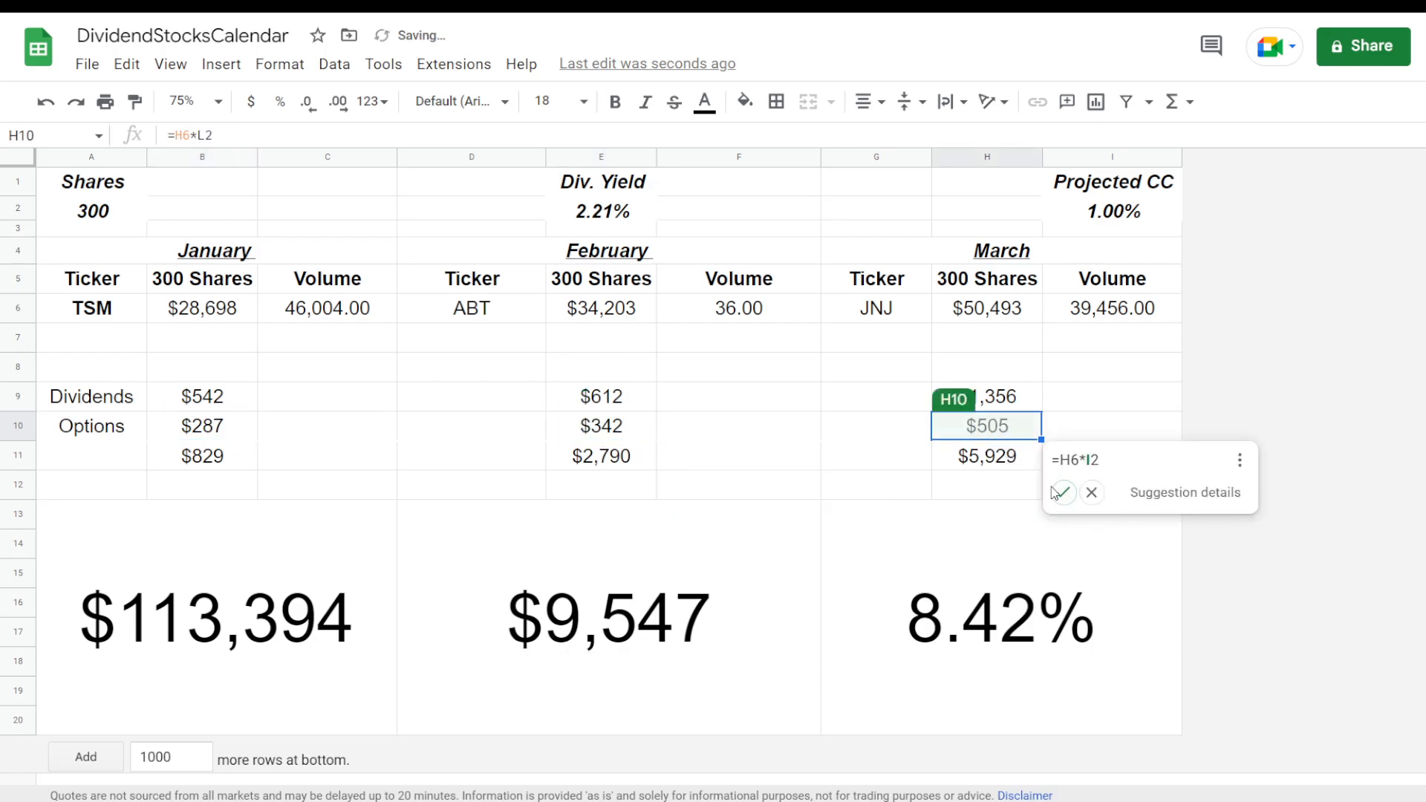
{"action": "left_click", "coordinate": [1060, 492]}
{"action": "left_click", "coordinate": [1061, 466]}
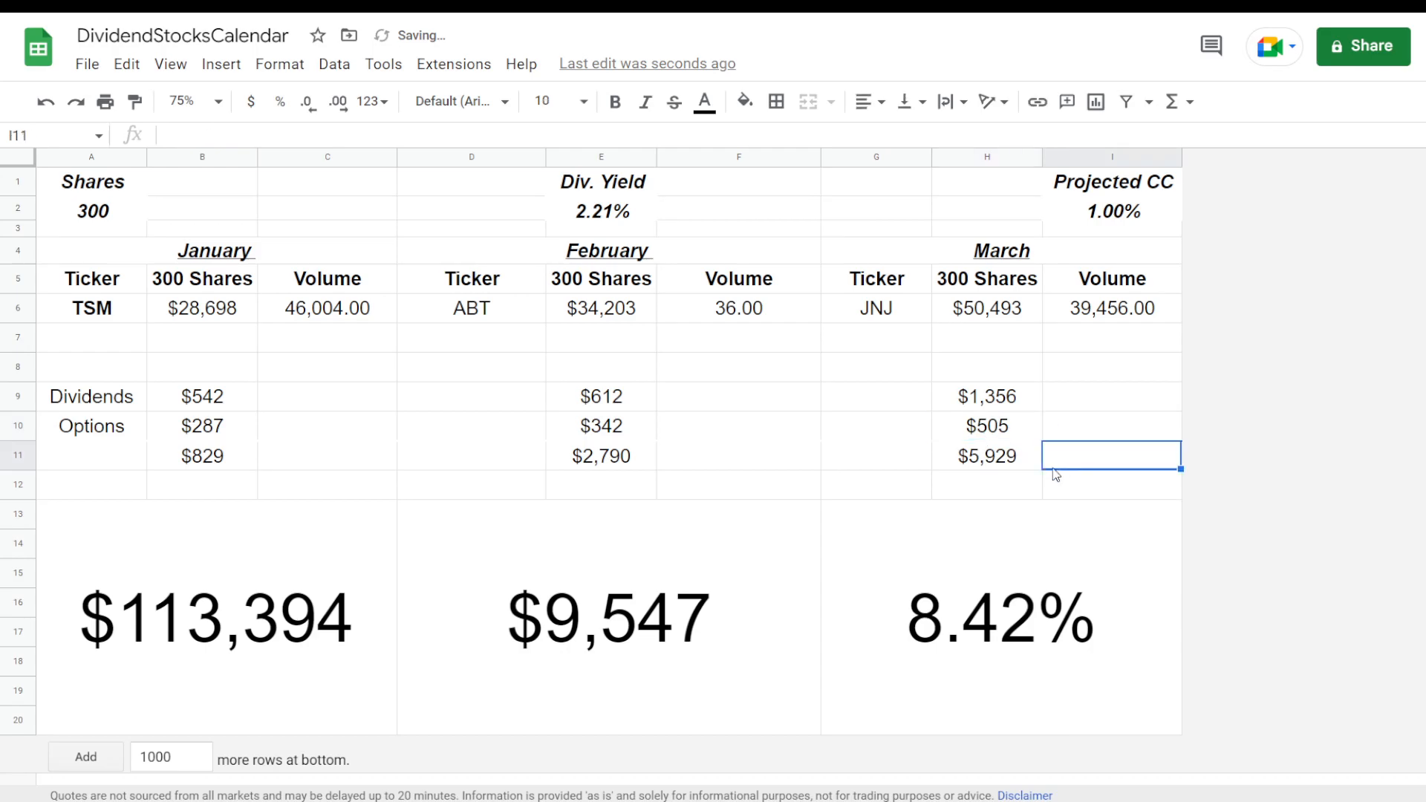
Replace the February total formula in E11 with =sum(E9:E10), adding only its dividends and options amounts.
{"action": "left_click", "coordinate": [965, 569]}
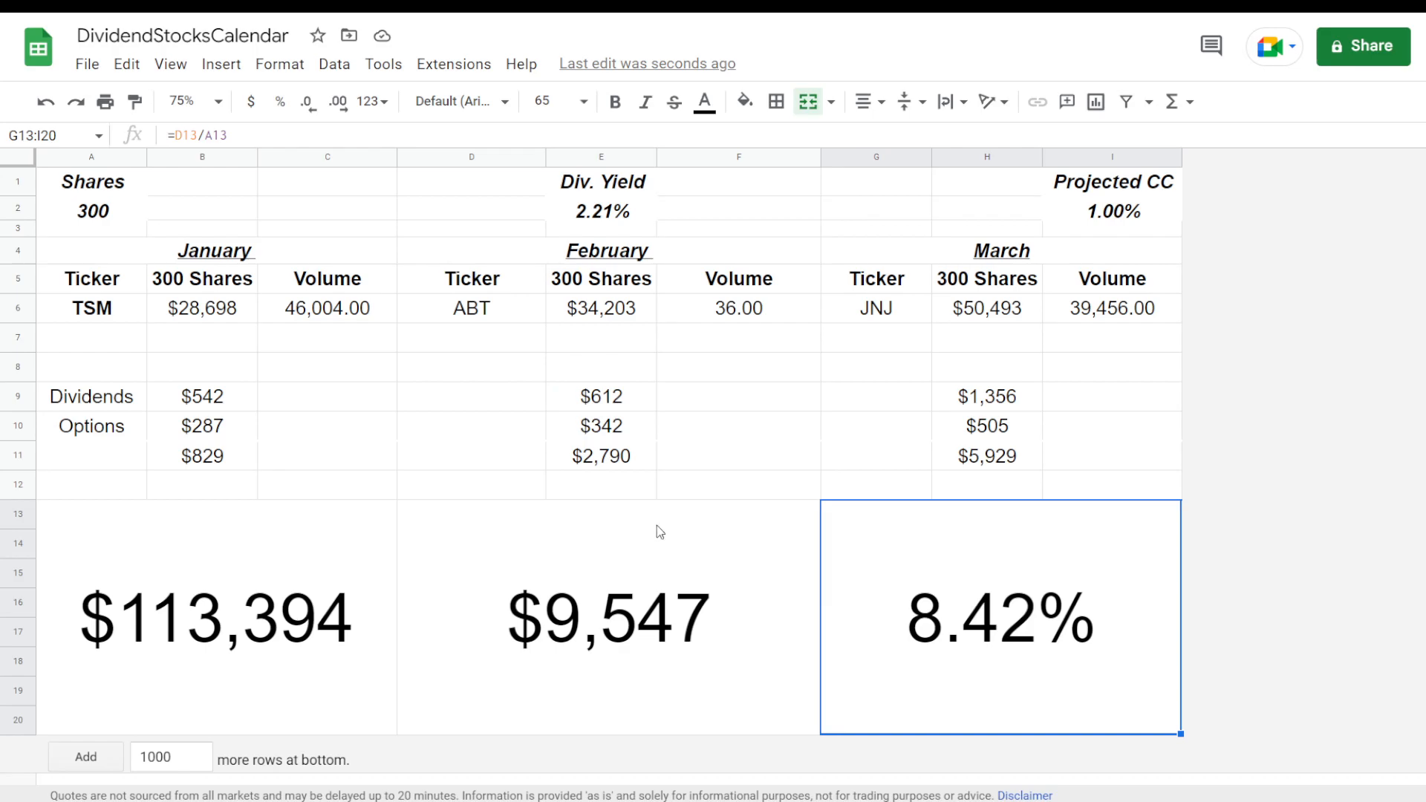
{"action": "left_click", "coordinate": [620, 458]}
{"action": "left_click", "coordinate": [206, 136]}
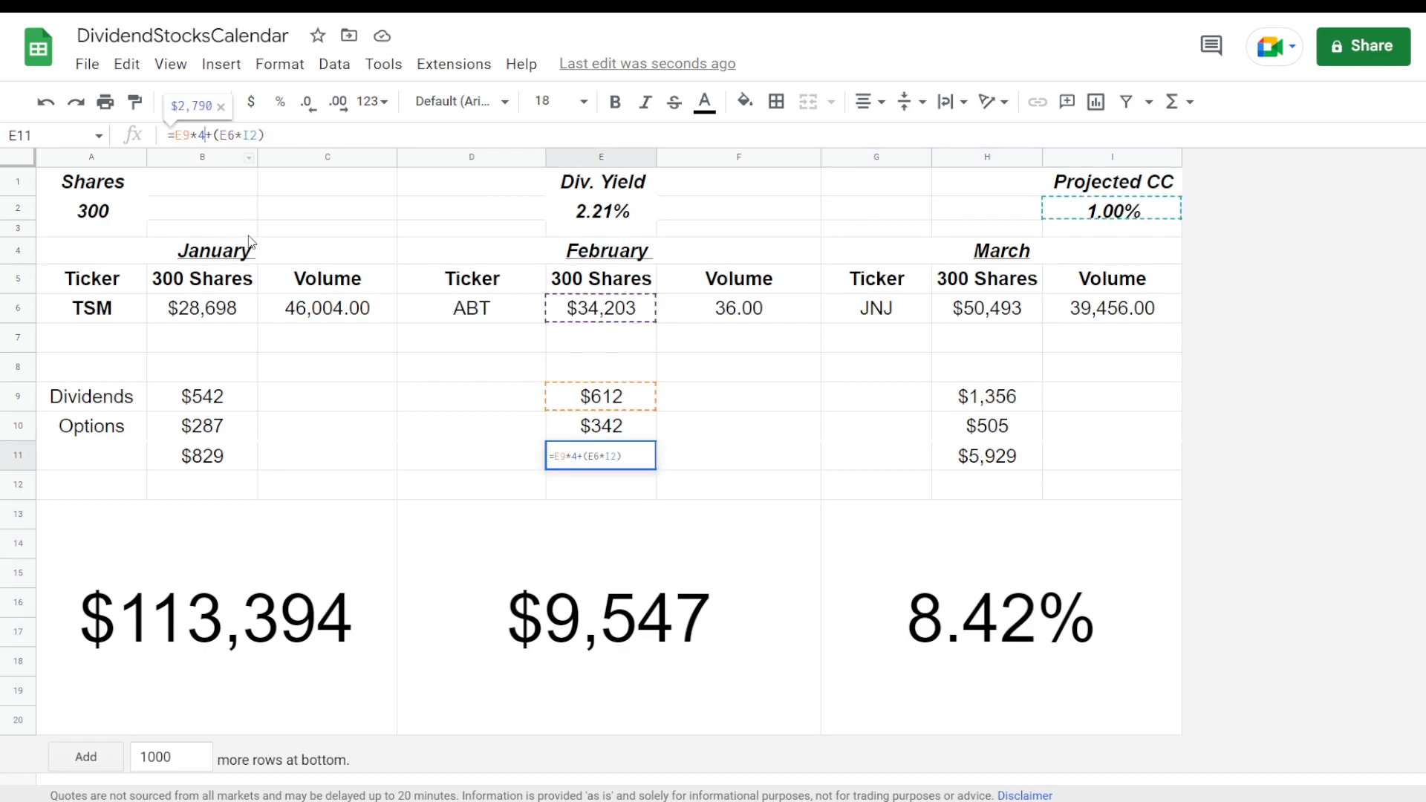
{"action": "key", "text": "BackSpace"}
{"action": "key", "text": "BackSpace"}
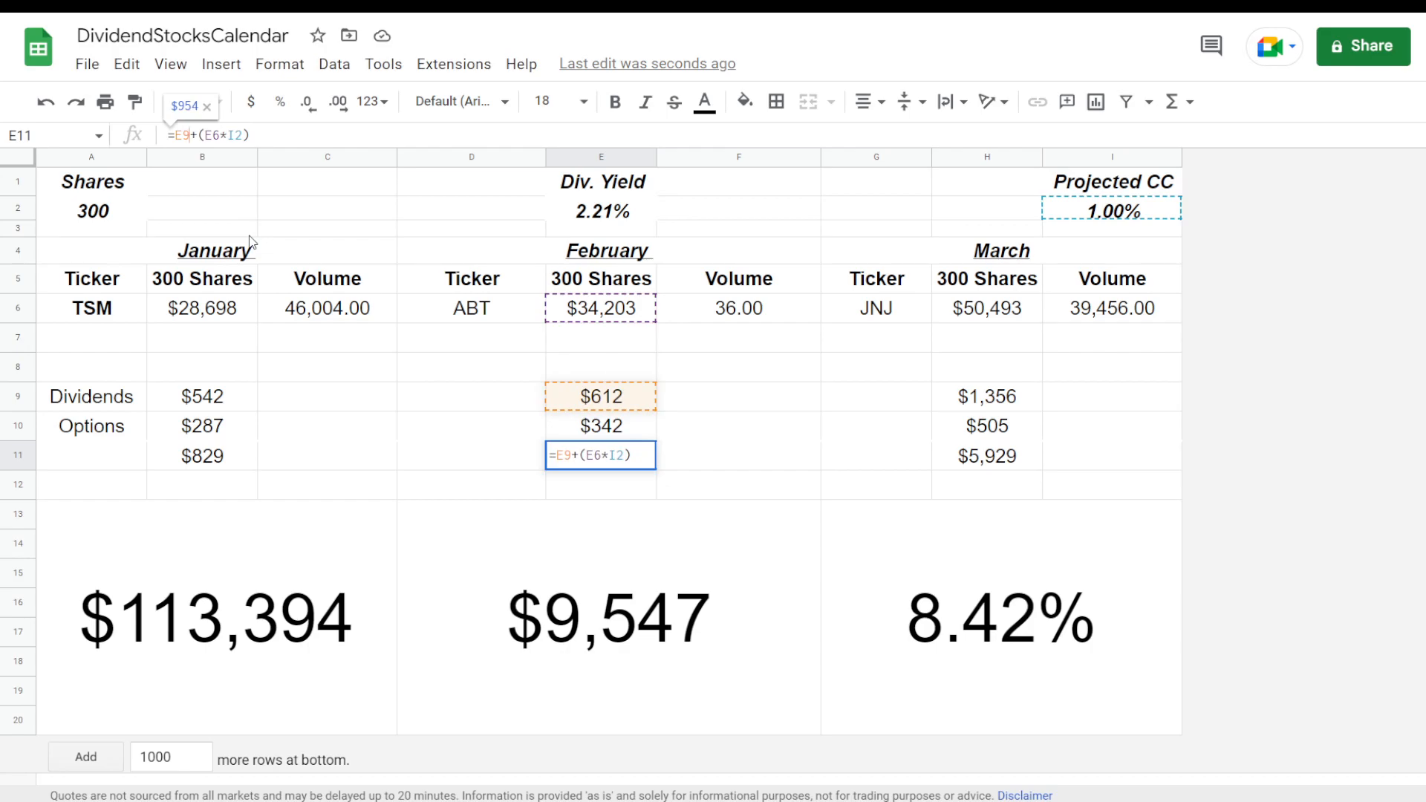
{"action": "key", "text": "End"}
{"action": "key", "text": "BackSpace"}
{"action": "key", "text": "BackSpace"}
{"action": "key", "text": "BackSpace"}
{"action": "key", "text": "BackSpace"}
{"action": "key", "text": "BackSpace"}
{"action": "key", "text": "BackSpace"}
{"action": "key", "text": "BackSpace"}
{"action": "key", "text": "BackSpace"}
{"action": "key", "text": "BackSpace"}
{"action": "key", "text": "BackSpace"}
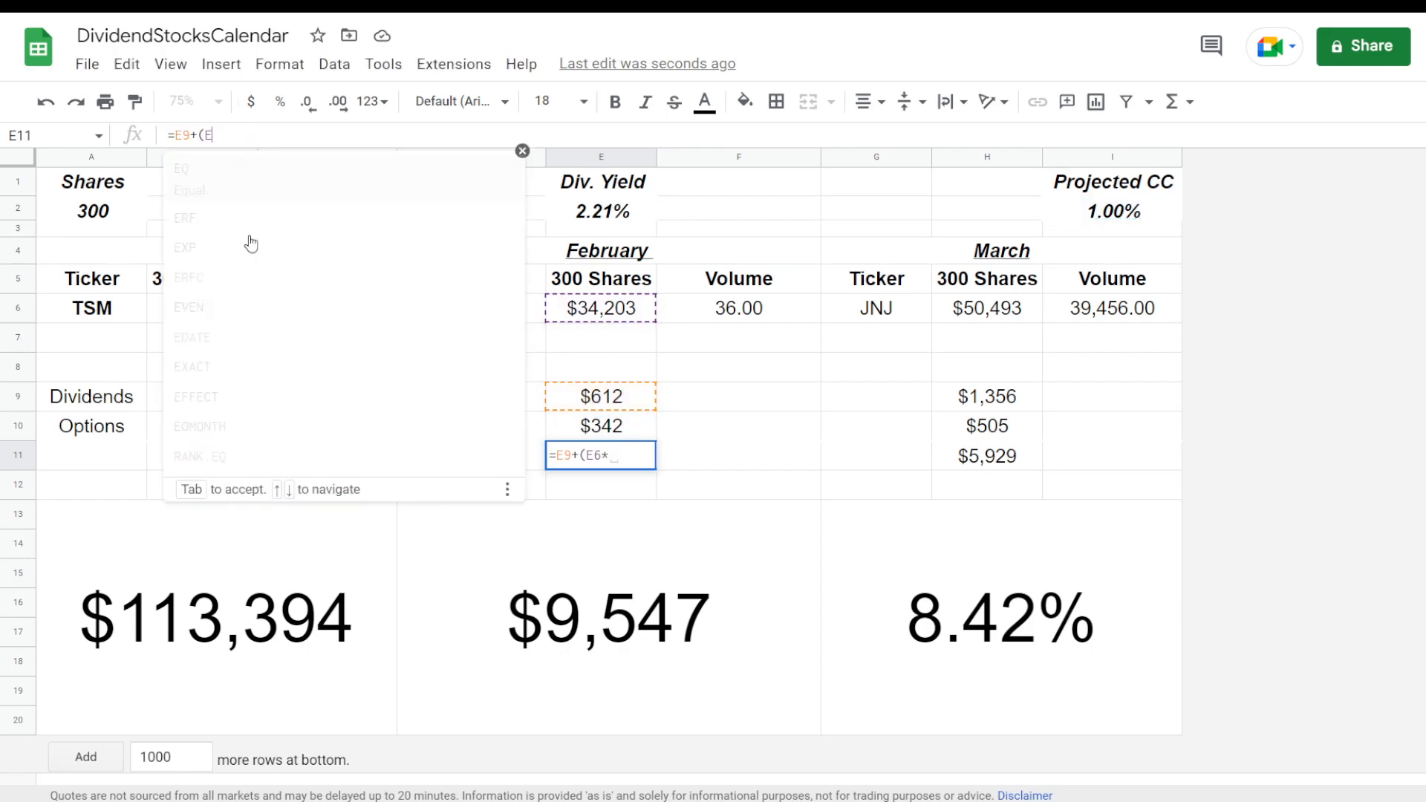
{"action": "type", "text": "sum("}
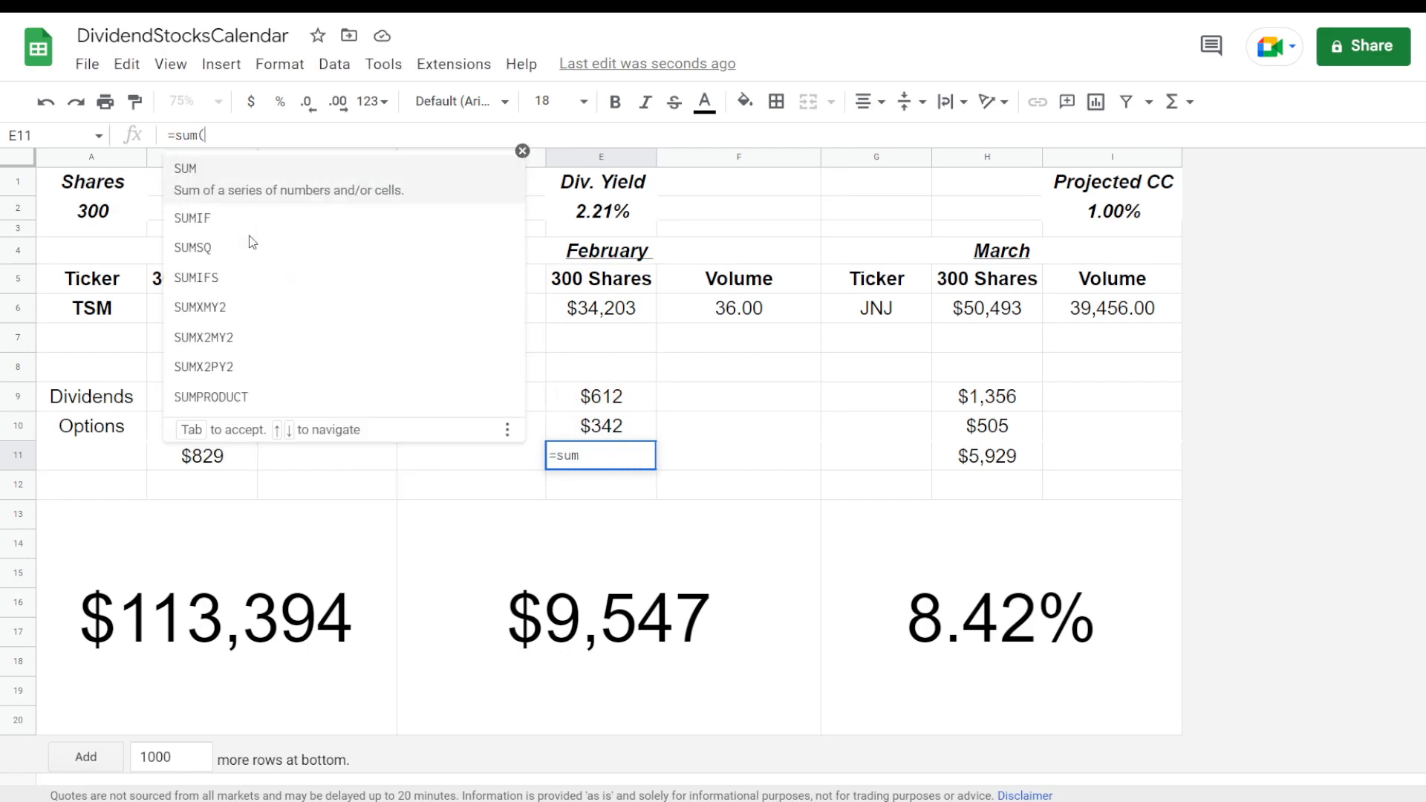
{"action": "left_click_drag", "start_coordinate": [626, 396], "coordinate": [628, 424]}
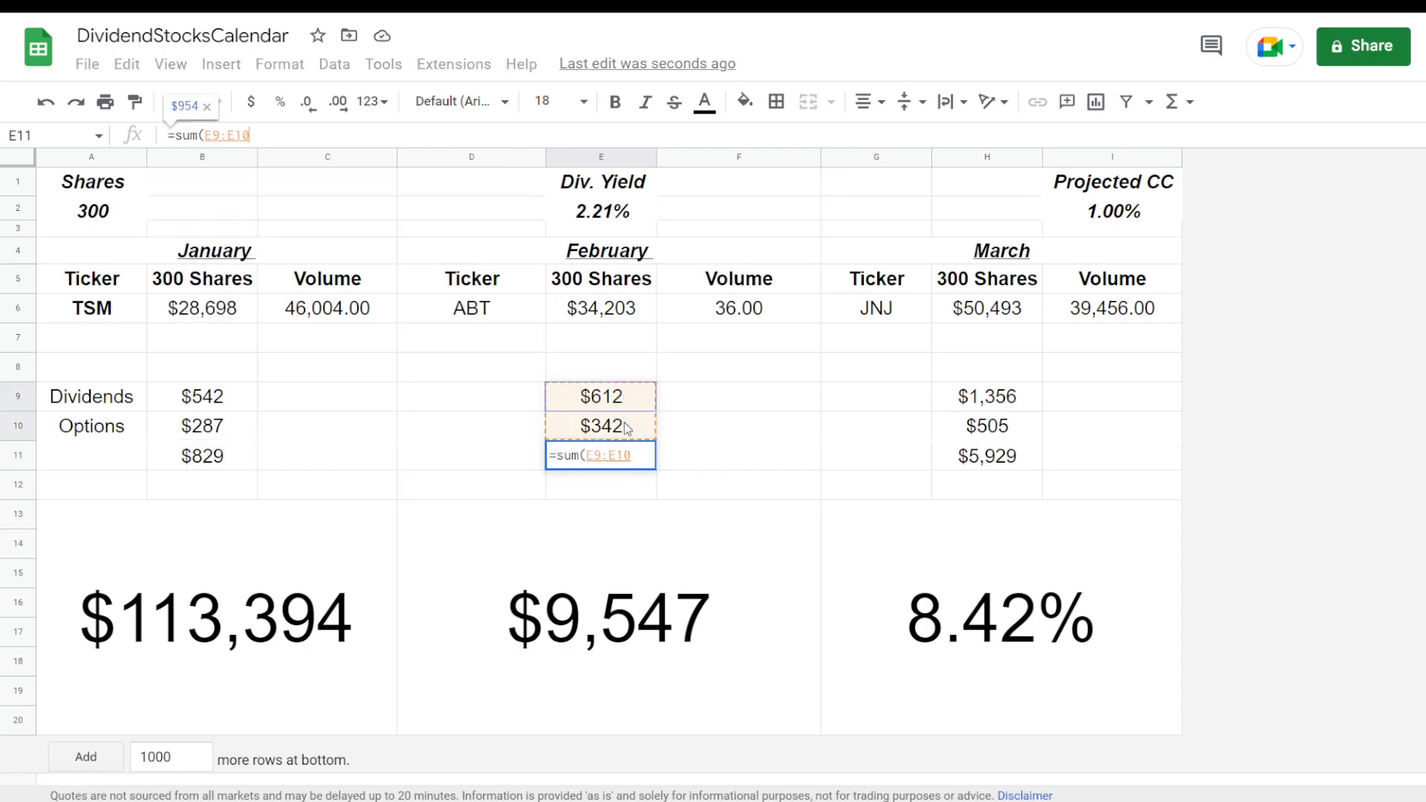
{"action": "key", "text": "Return"}
Copy the February total formula from E11 into the March total cell H11.
{"action": "left_click", "coordinate": [623, 456]}
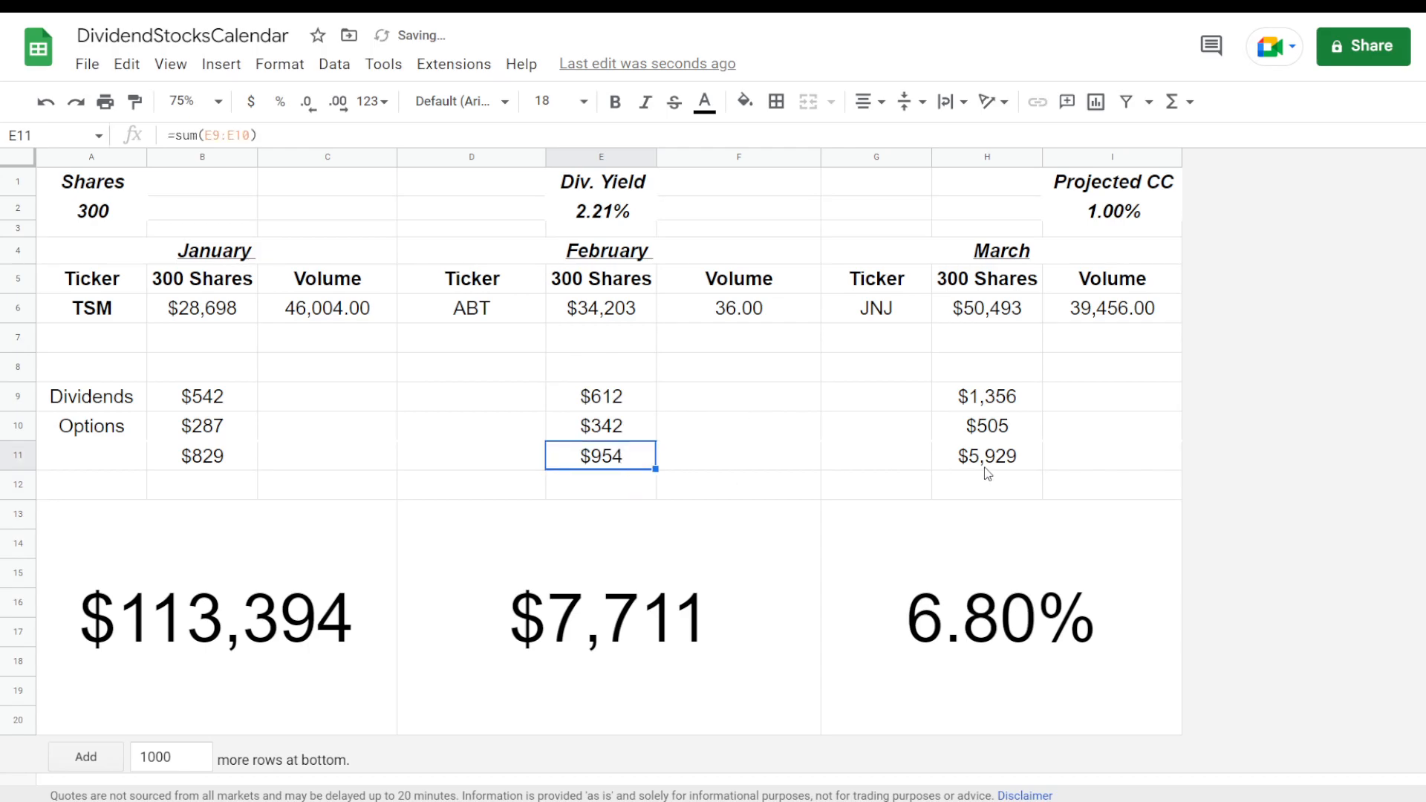
{"action": "key", "text": "ctrl+c"}
{"action": "left_click", "coordinate": [973, 457]}
{"action": "key", "text": "ctrl+v"}
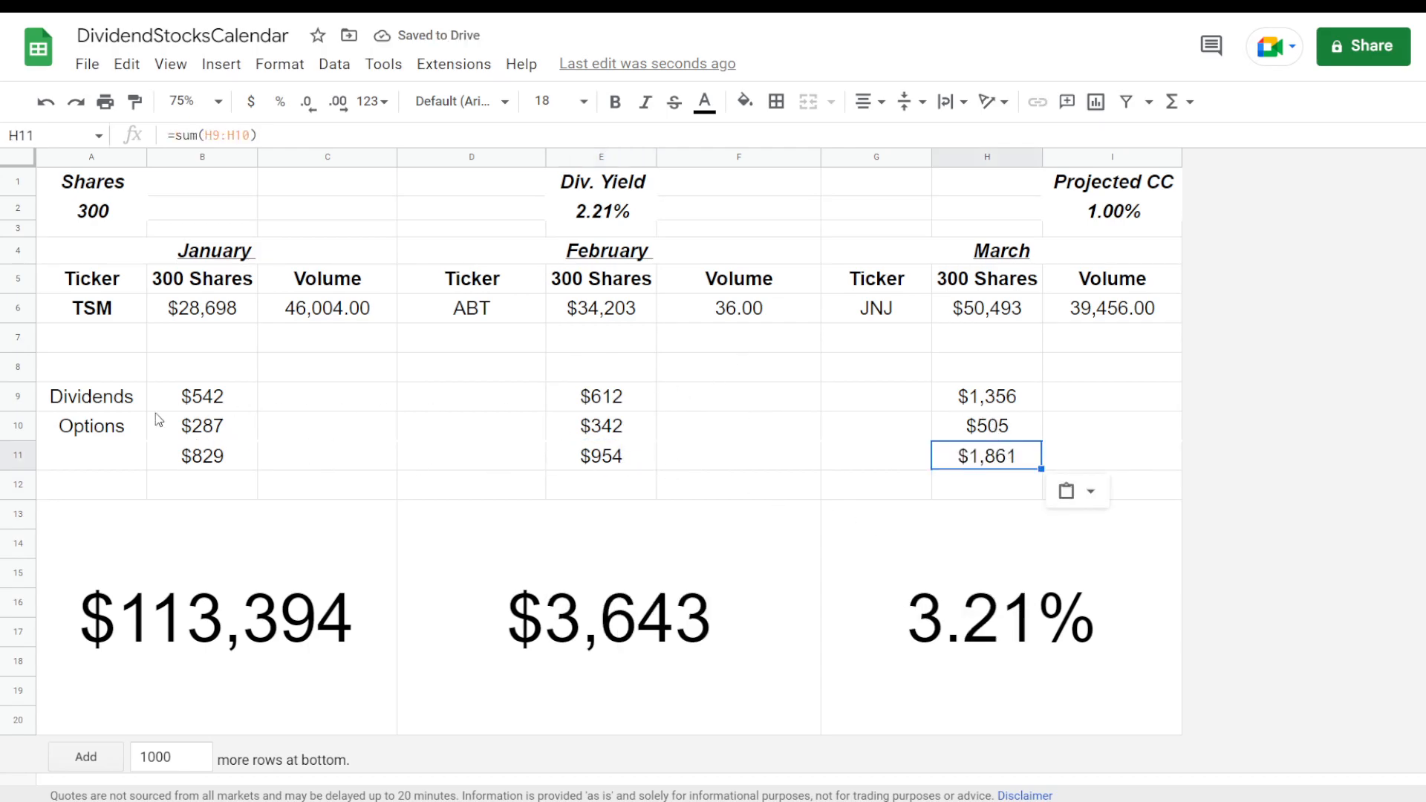
Check the January dividends and options formulas in B9 and B10, and set the Projected CC rate in I2 to 2%.
{"action": "left_click", "coordinate": [219, 387]}
{"action": "left_click", "coordinate": [227, 417]}
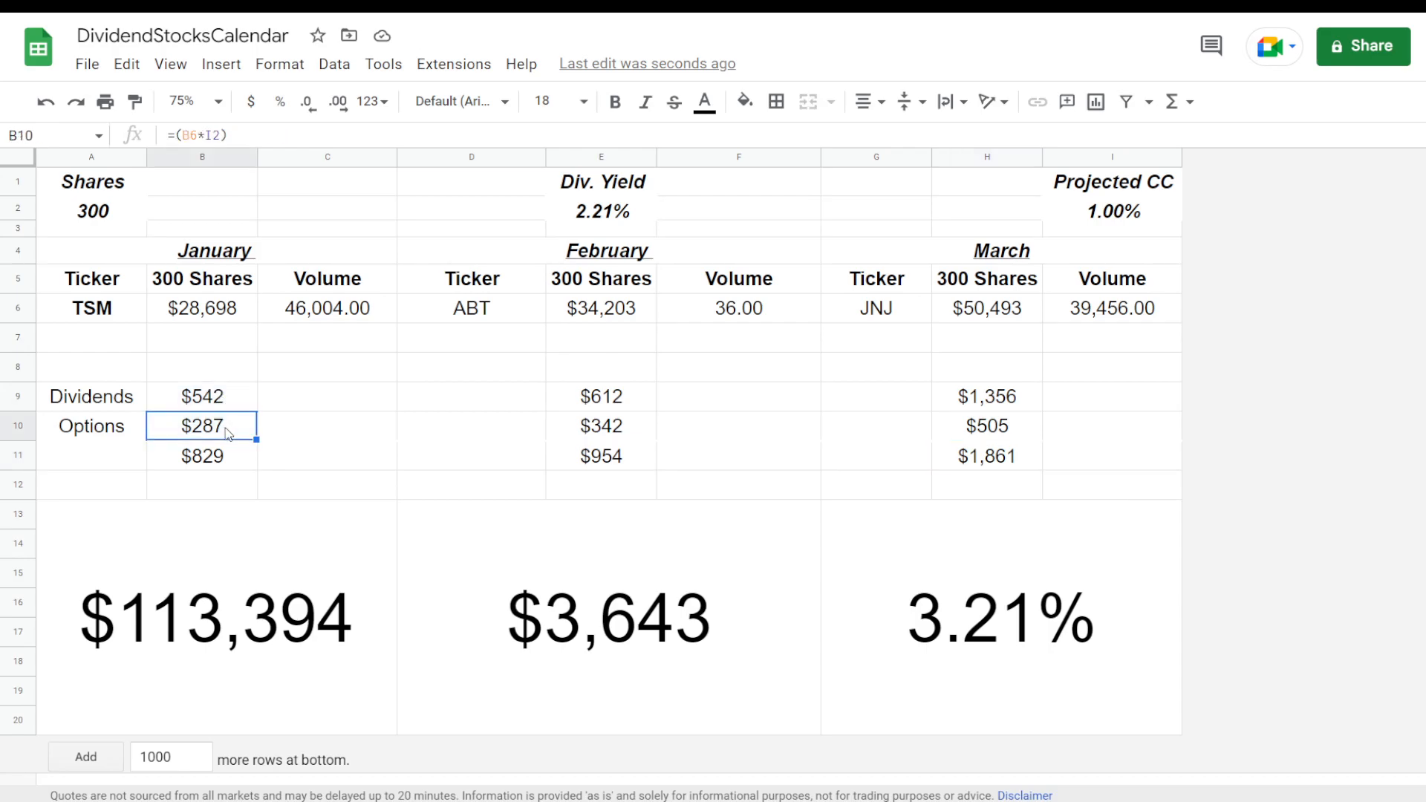
{"action": "left_click", "coordinate": [213, 402]}
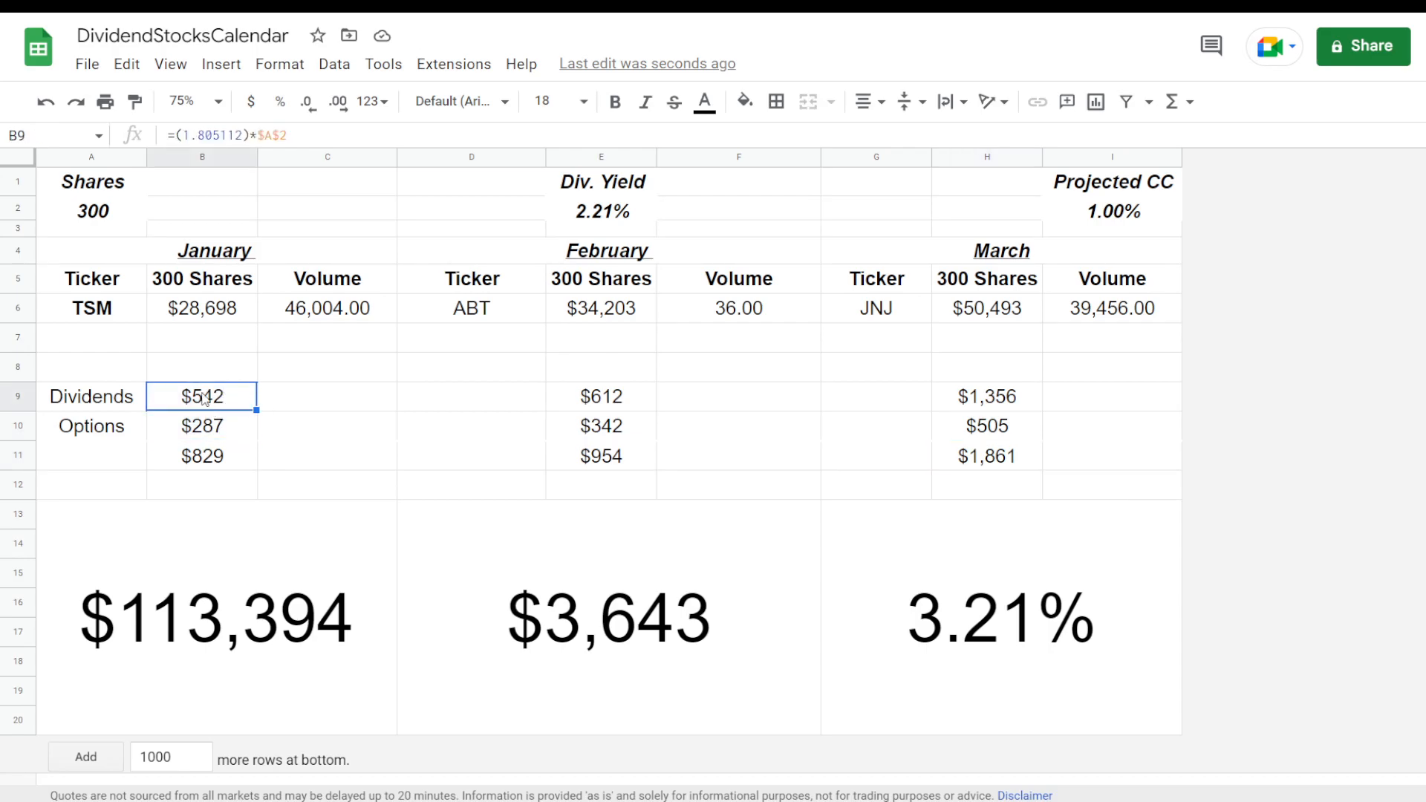
{"action": "left_click", "coordinate": [225, 429]}
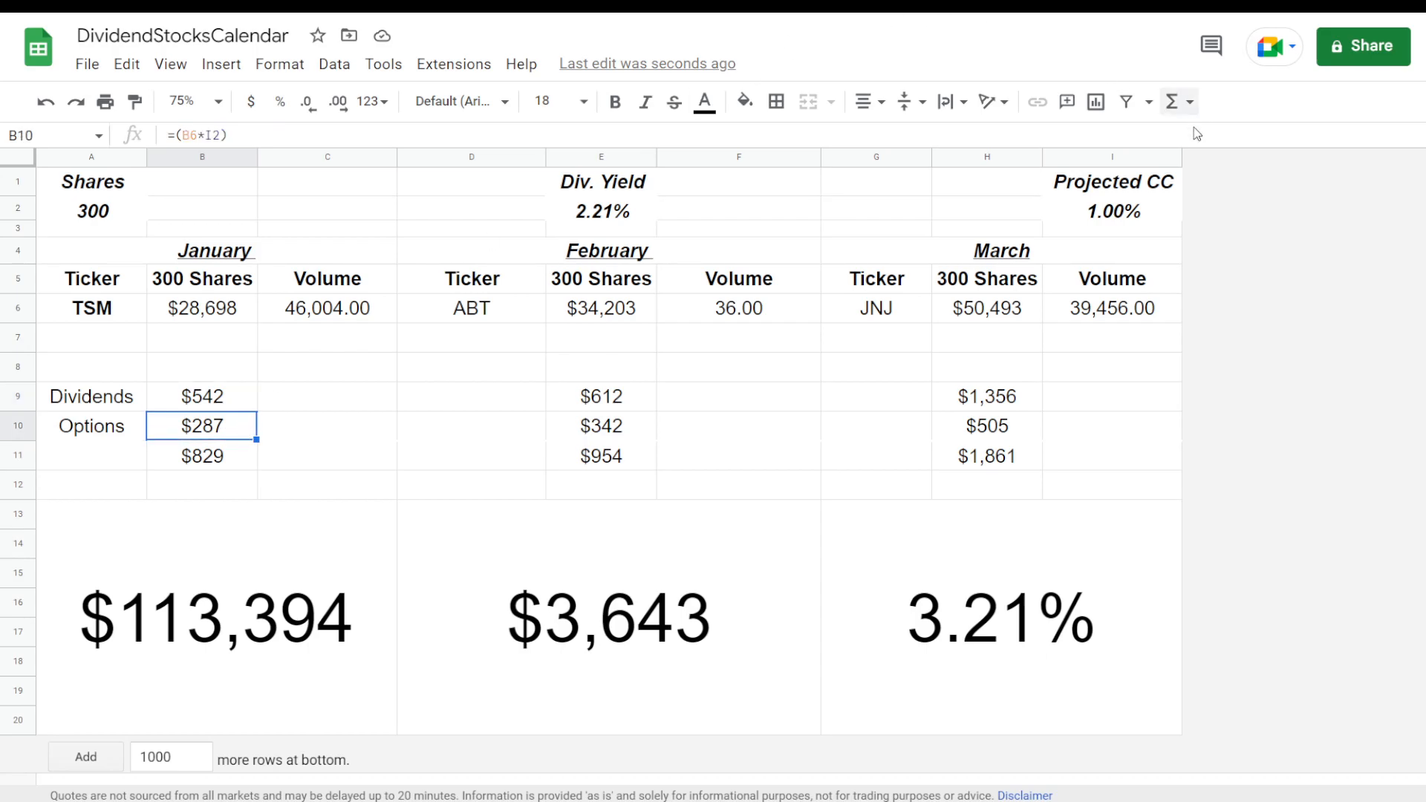
{"action": "left_click", "coordinate": [1140, 223]}
{"action": "type", "text": "2"}
{"action": "left_click", "coordinate": [1129, 401]}
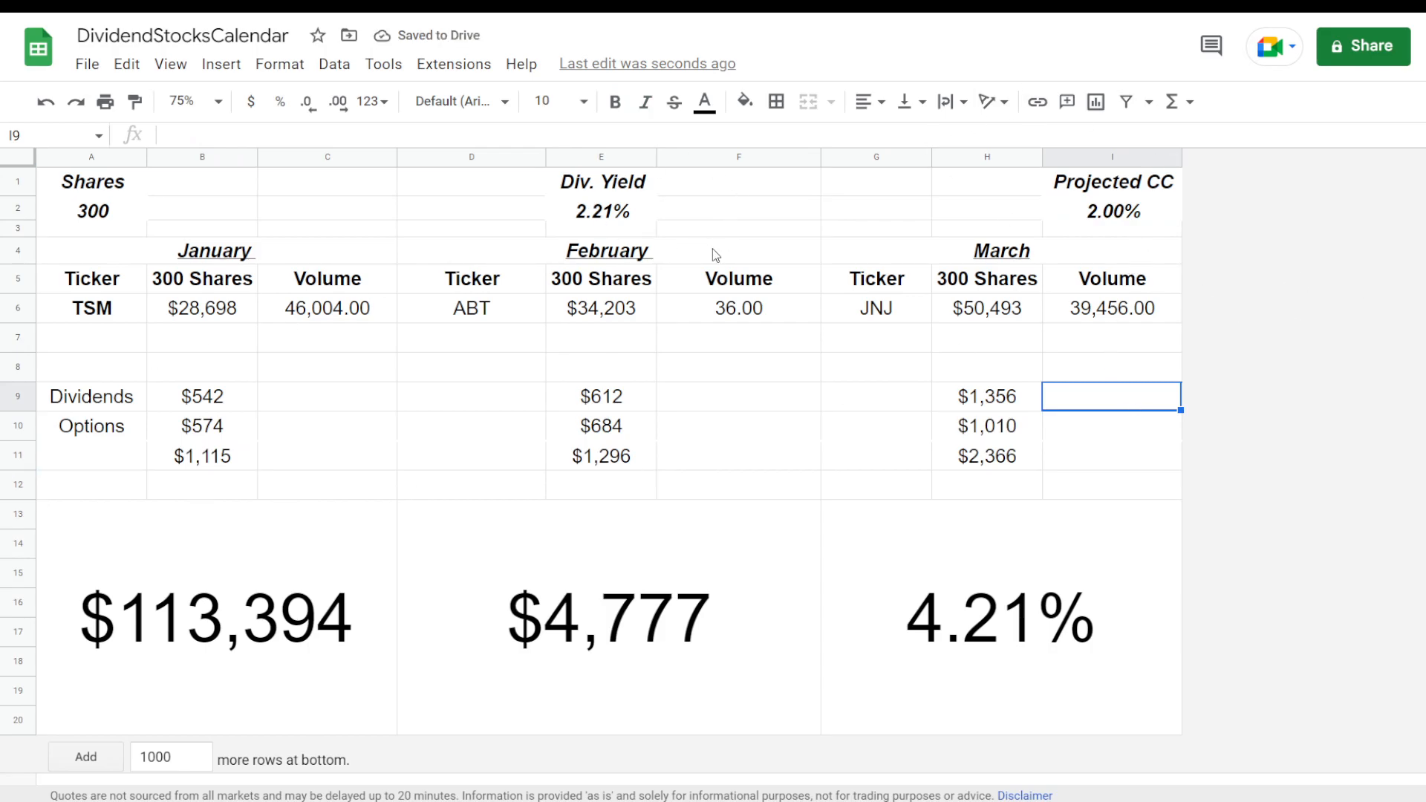
Review the monthly totals in B11, E11 and H11 and the combined income formula in D13.
{"action": "left_click", "coordinate": [217, 460]}
{"action": "left_click", "coordinate": [596, 458]}
{"action": "left_click", "coordinate": [977, 457]}
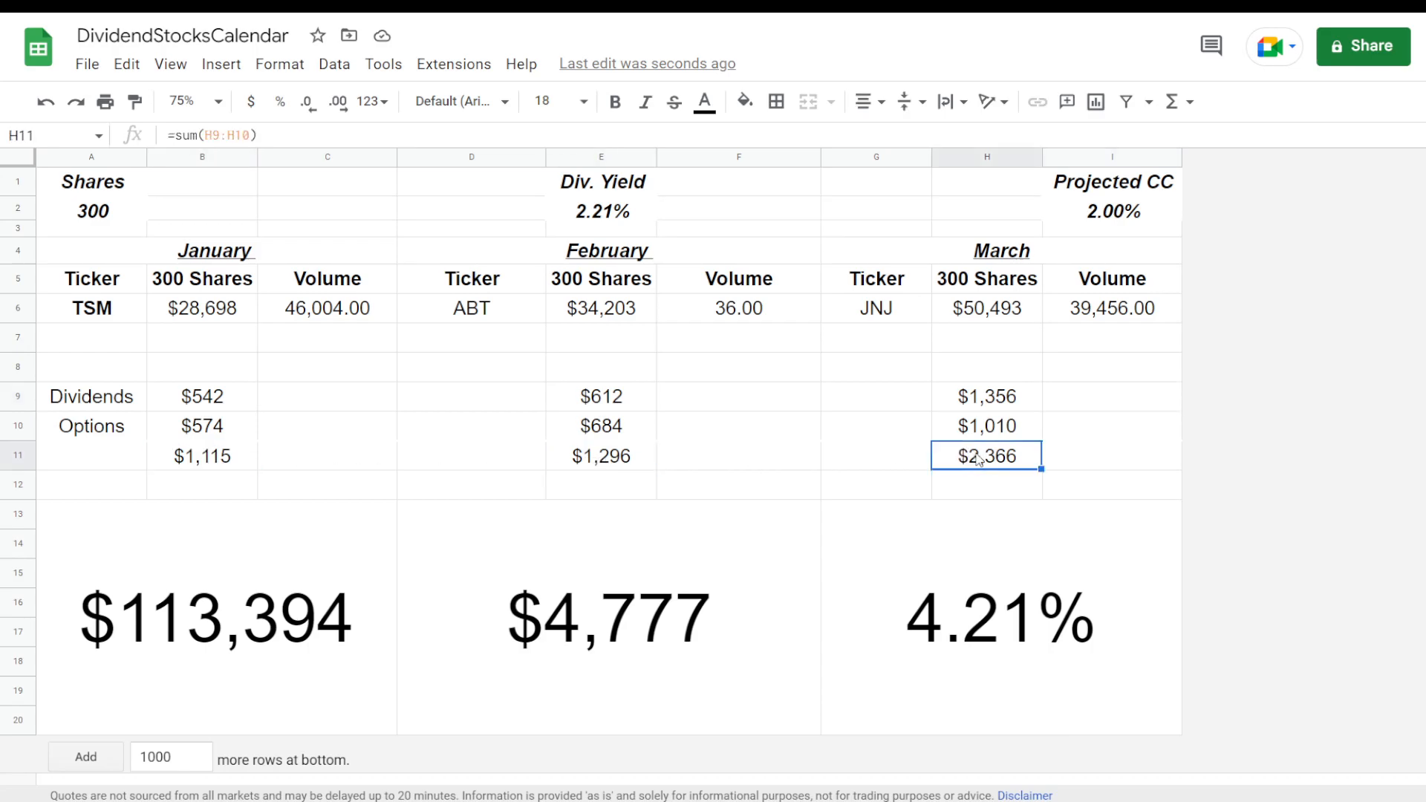
{"action": "left_click", "coordinate": [741, 600]}
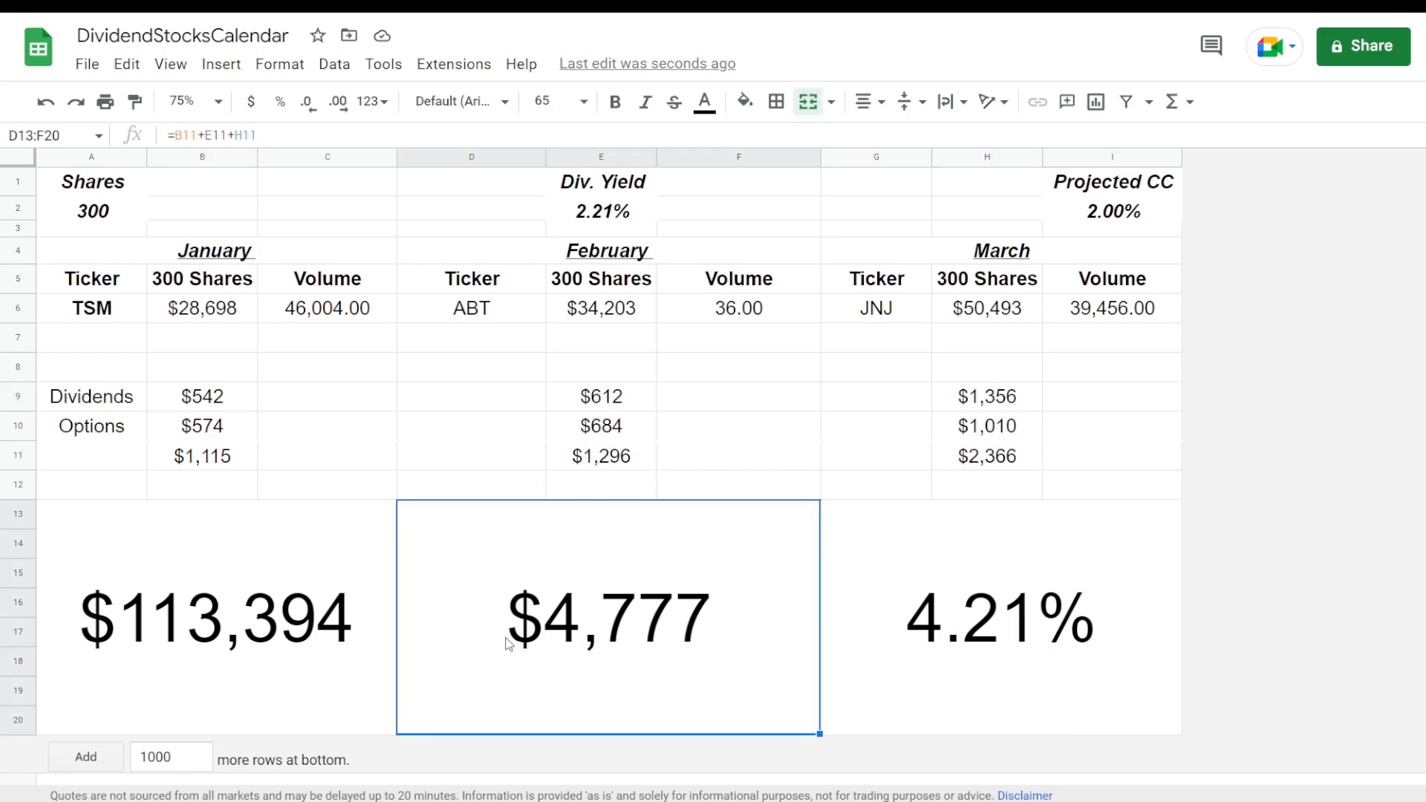